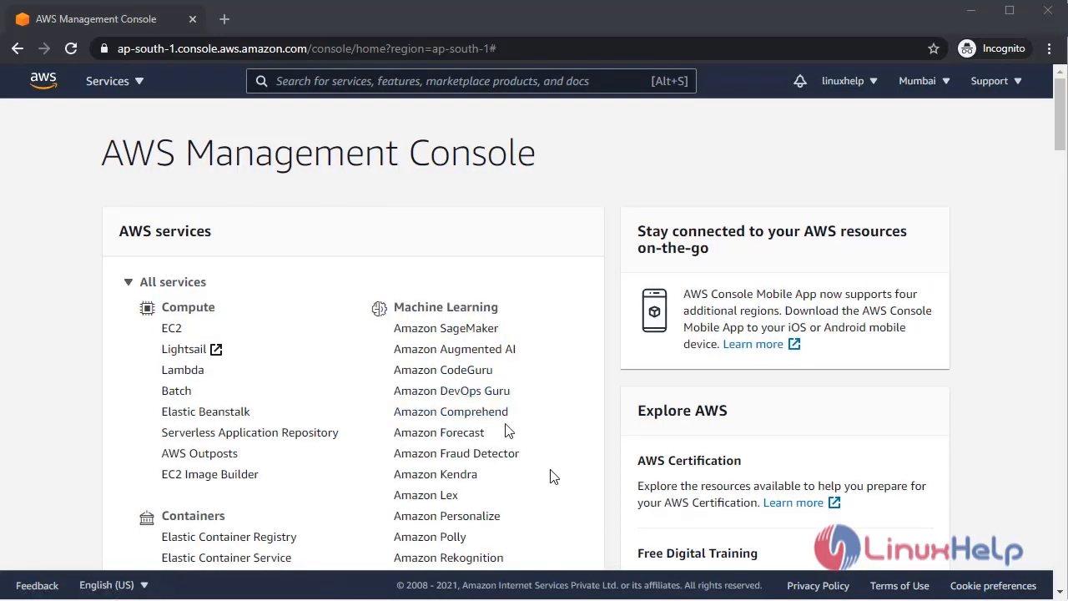
Open Directory Service from Security, Identity, & Compliance and see the empty Directories list.
scroll(506, 430, "down", 10)
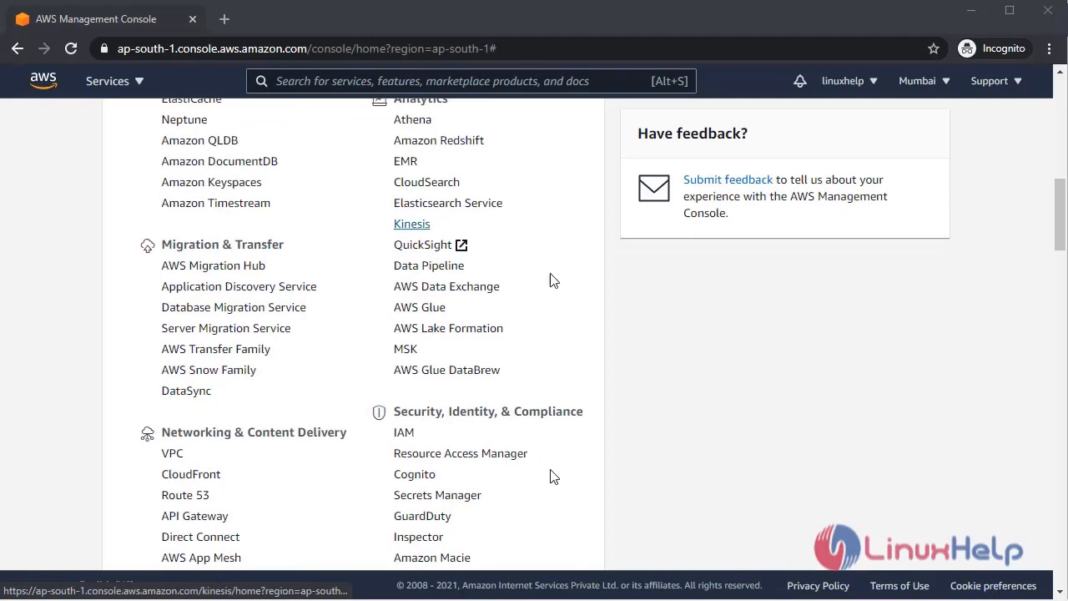
scroll(372, 426, "down", 3)
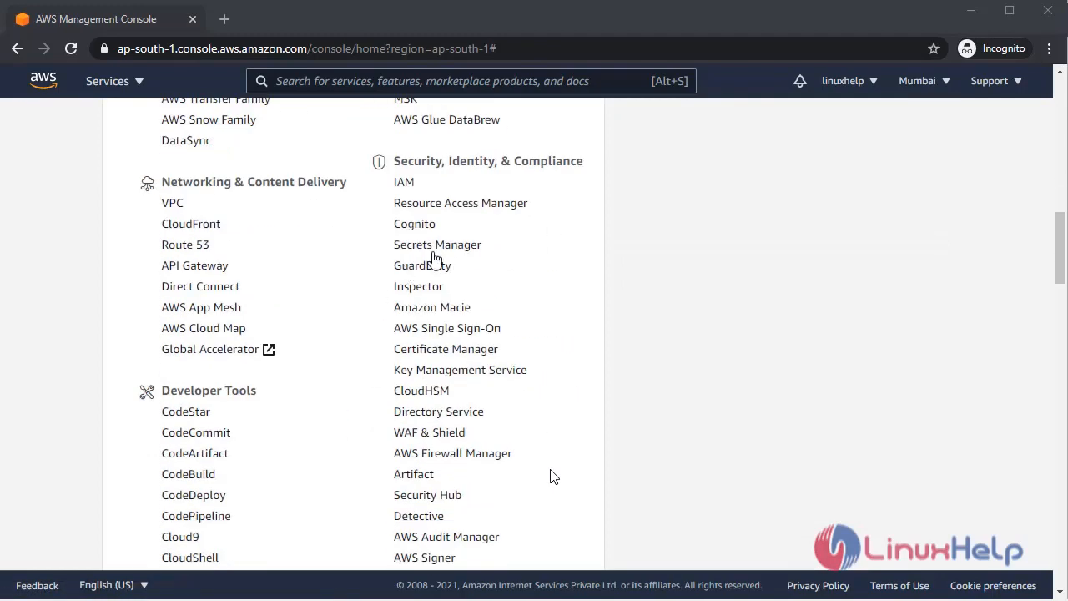
scroll(417, 496, "down", 1)
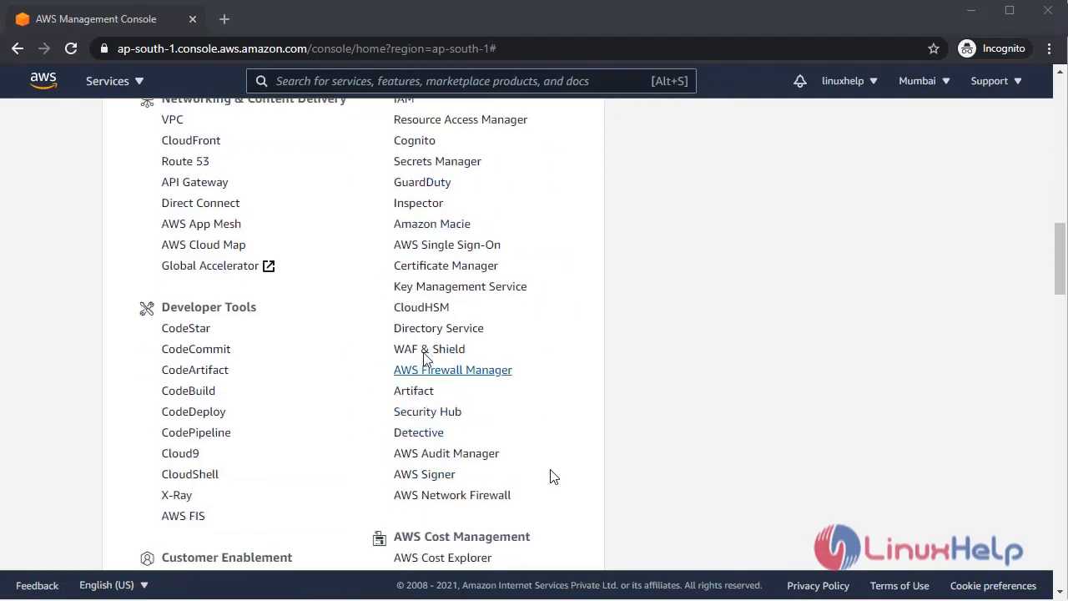
left_click(435, 330)
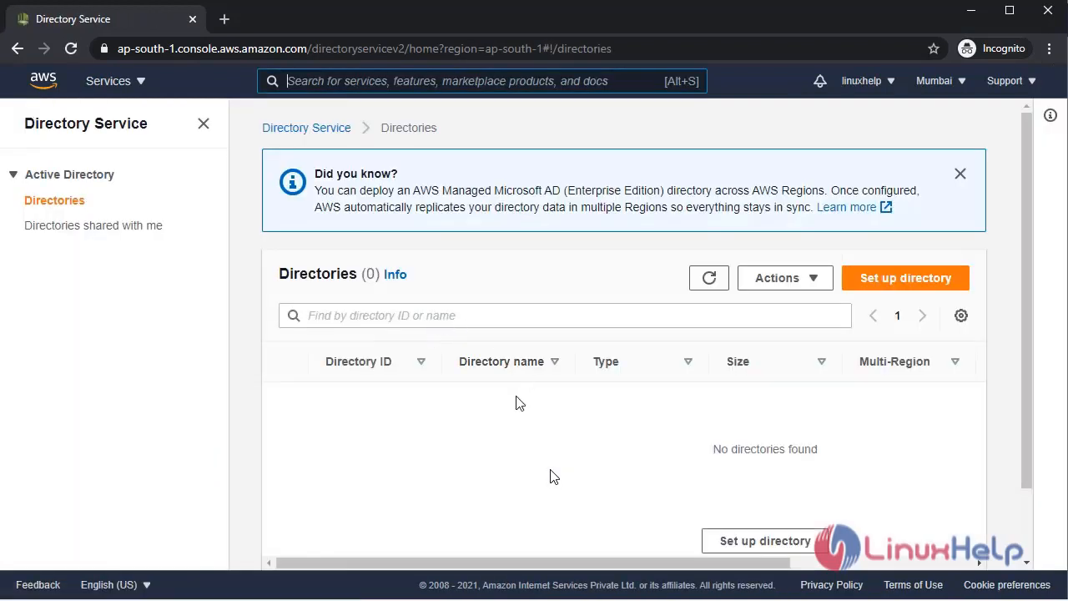
scroll(467, 454, "down", 1)
scroll(465, 457, "up", 1)
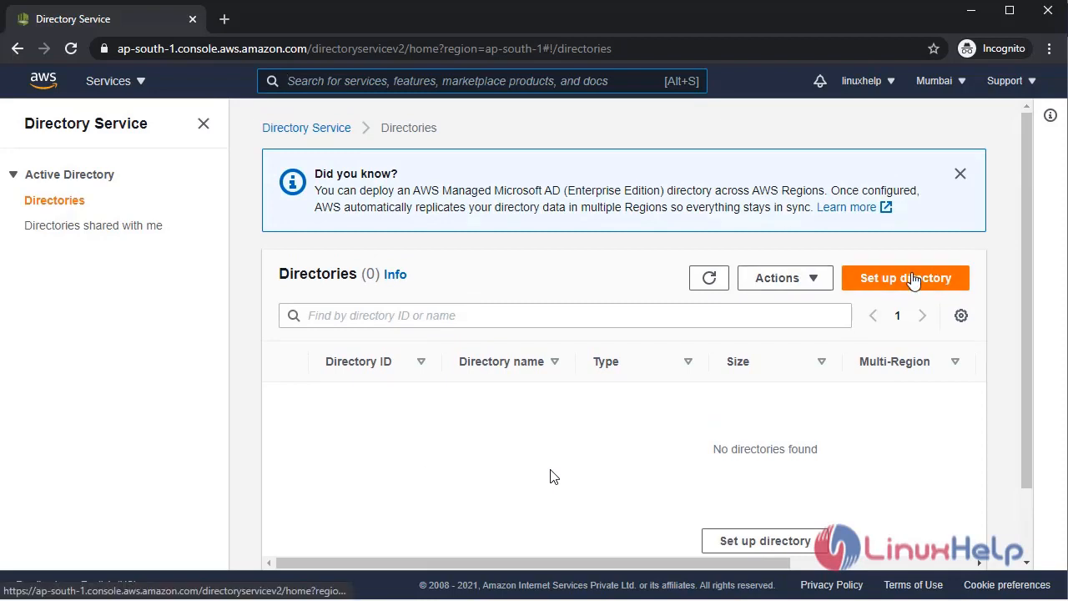
Start a new directory setup with the AWS Managed Microsoft AD type selected.
left_click(917, 279)
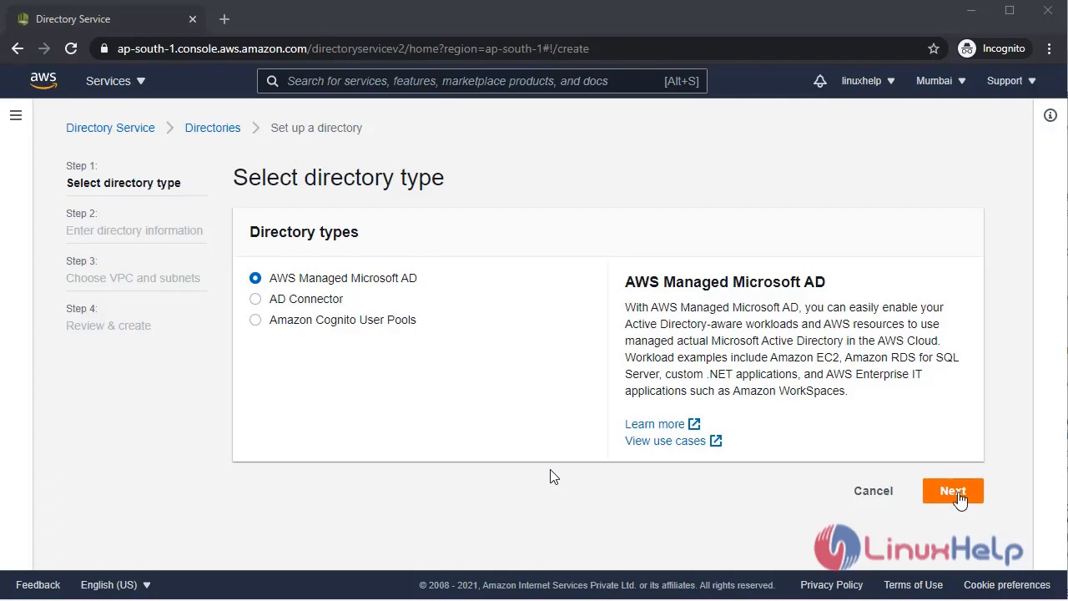
left_click(953, 493)
Select Standard Edition, with its 30,000 objects limit, for the Microsoft AD directory.
scroll(801, 362, "down", 2)
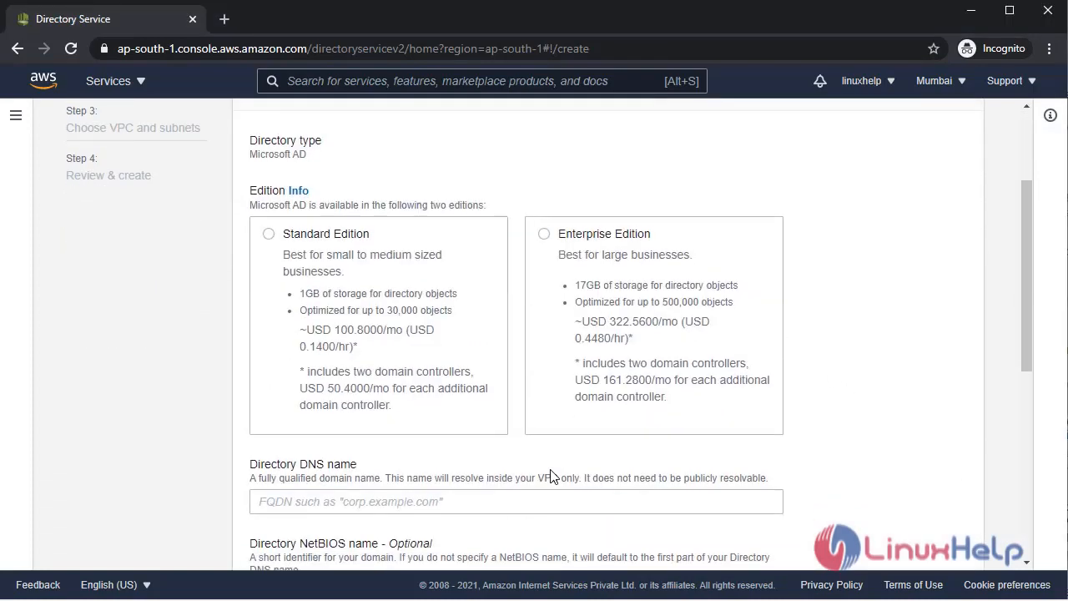
scroll(550, 474, "up", 1)
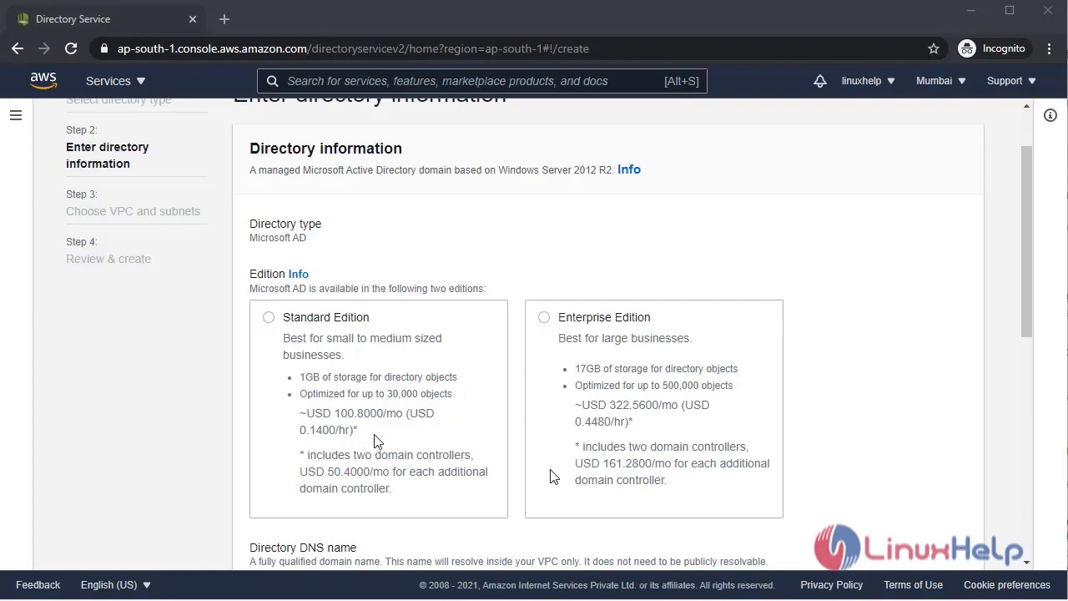
left_click_drag(405, 393, 453, 396)
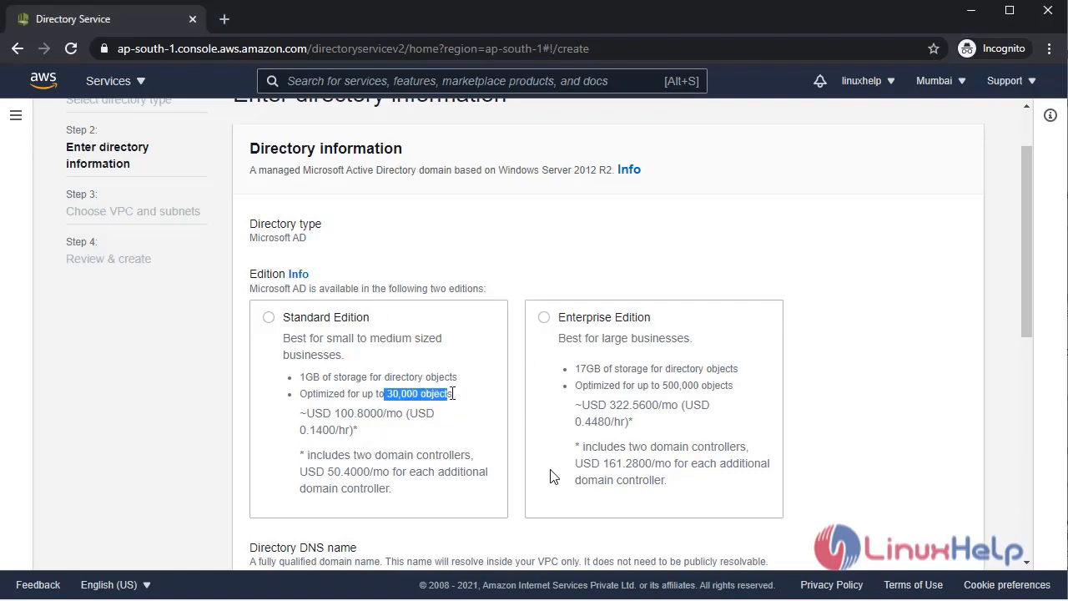
left_click(458, 400)
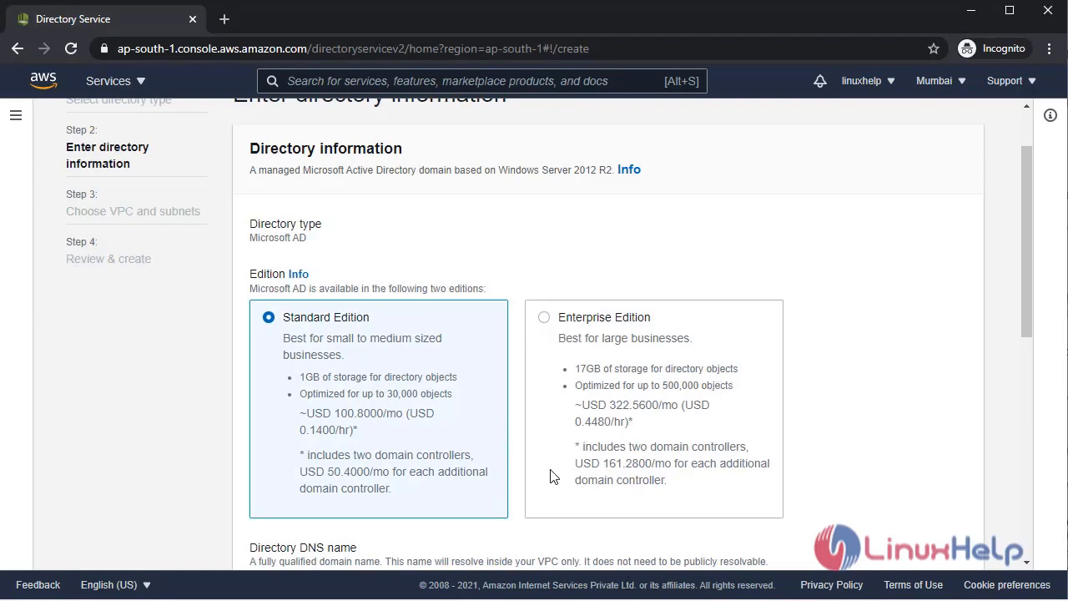
scroll(550, 476, "up", 1)
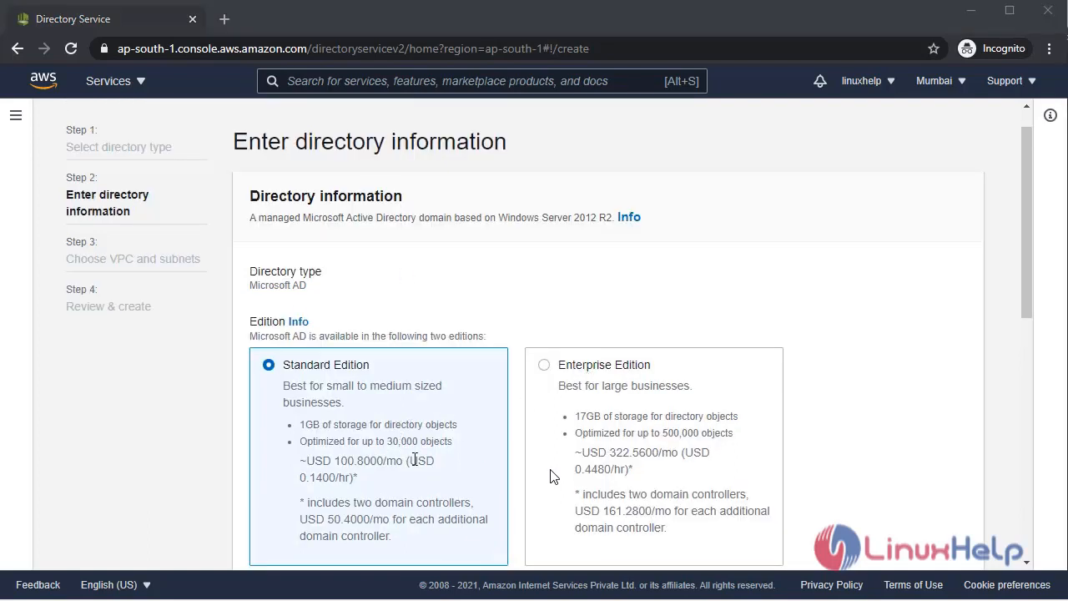
scroll(428, 429, "down", 2)
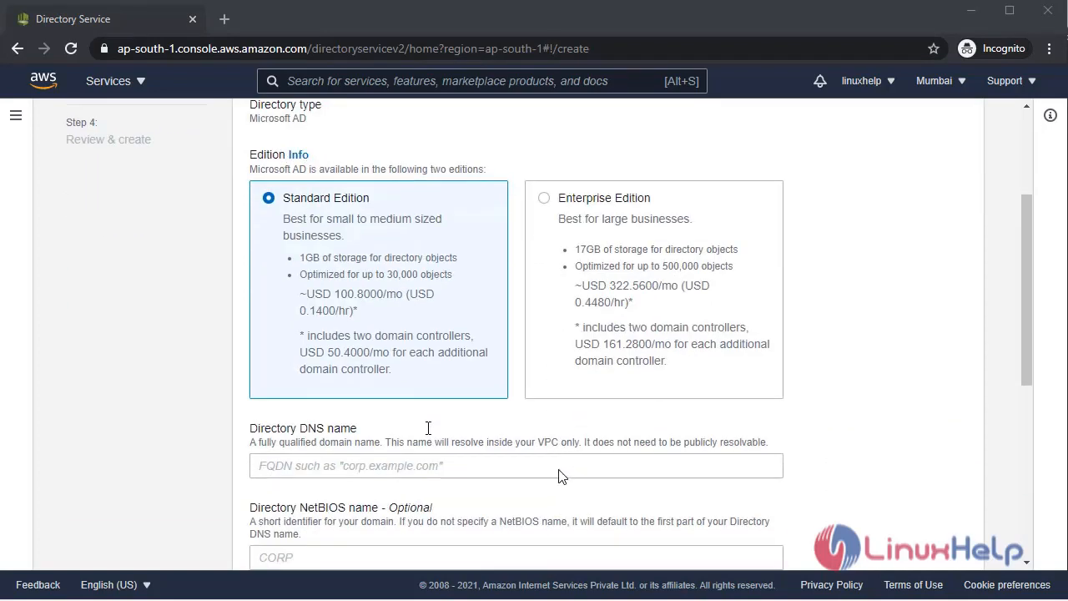
Enter example.com as the directory DNS name.
left_click(417, 477)
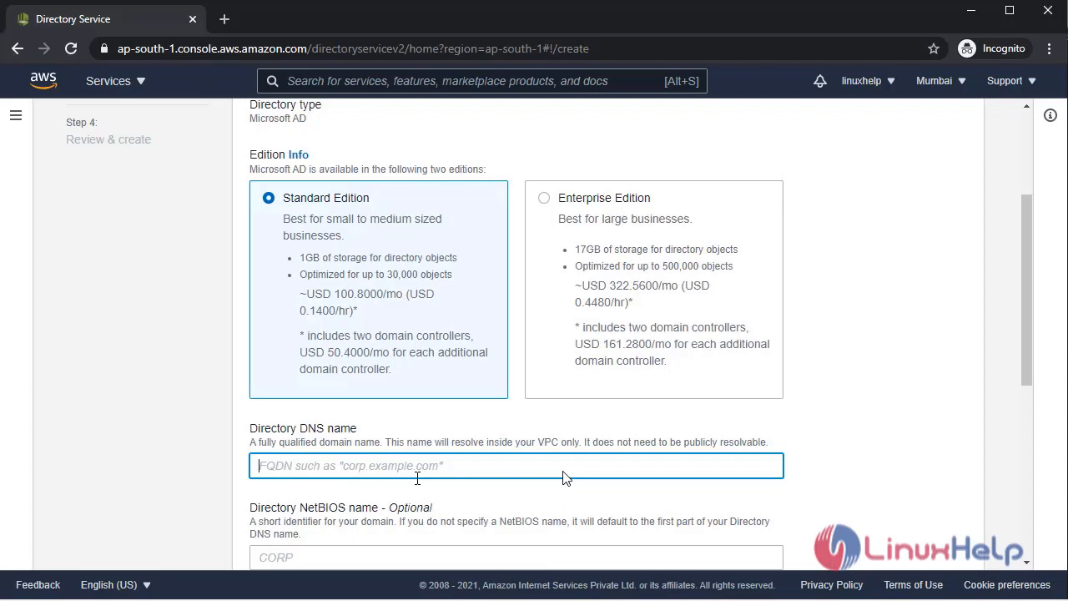
type("exam")
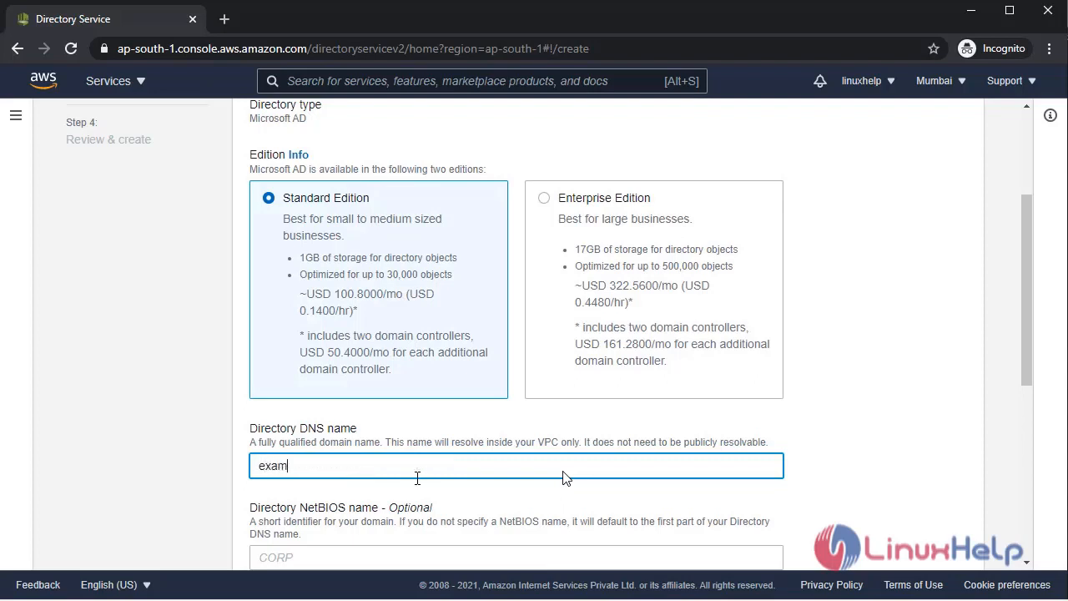
type("ple.com")
scroll(607, 466, "down", 3)
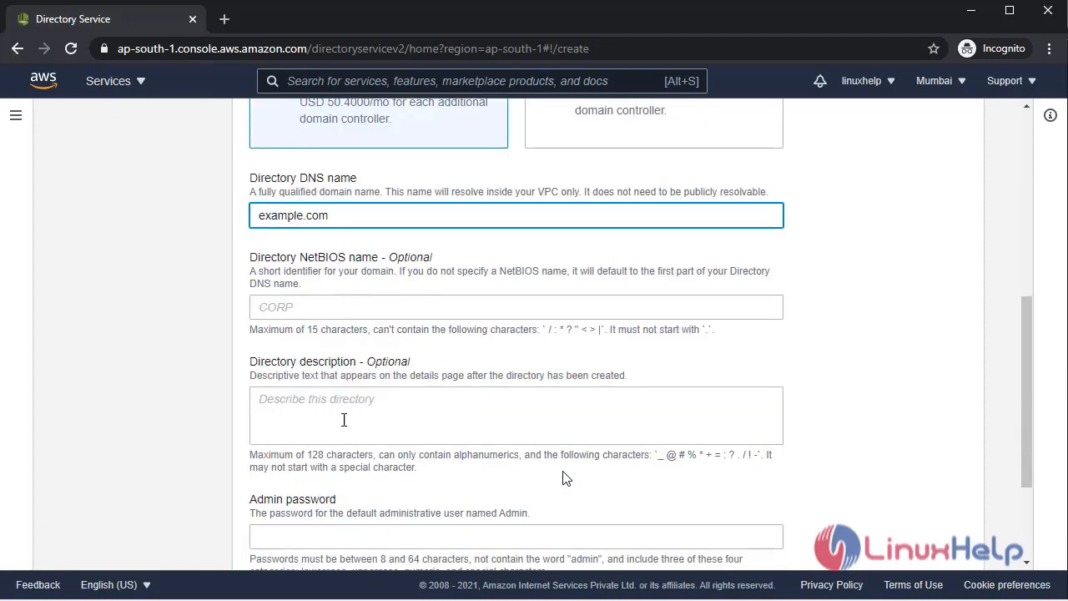
scroll(345, 419, "down", 1)
scroll(401, 332, "down", 1)
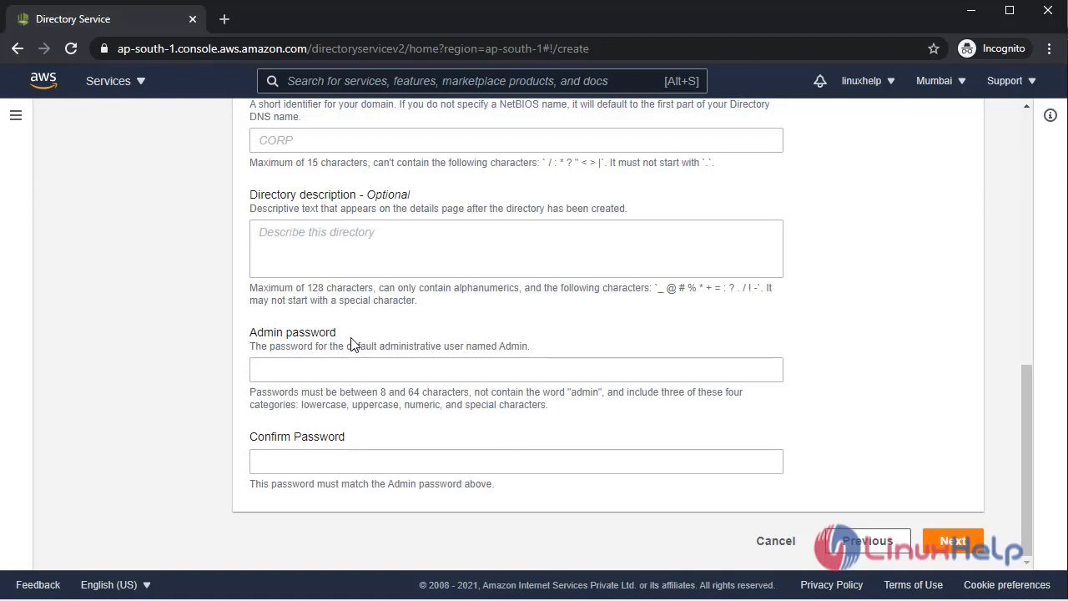
Enter and confirm the directory admin password, then advance to Choose VPC and subnets.
left_click(357, 364)
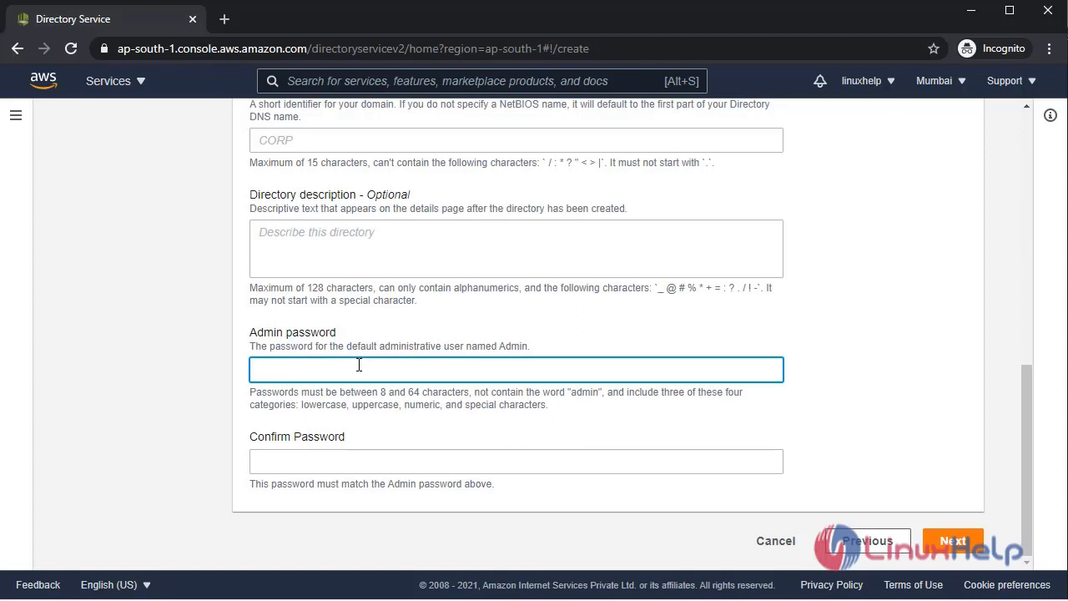
type("••••••")
key("BackSpace")
key("BackSpace")
key("BackSpace")
key("BackSpace")
key("BackSpace")
key("BackSpace")
type("•••••••••••••")
left_click(345, 460)
type("••••••")
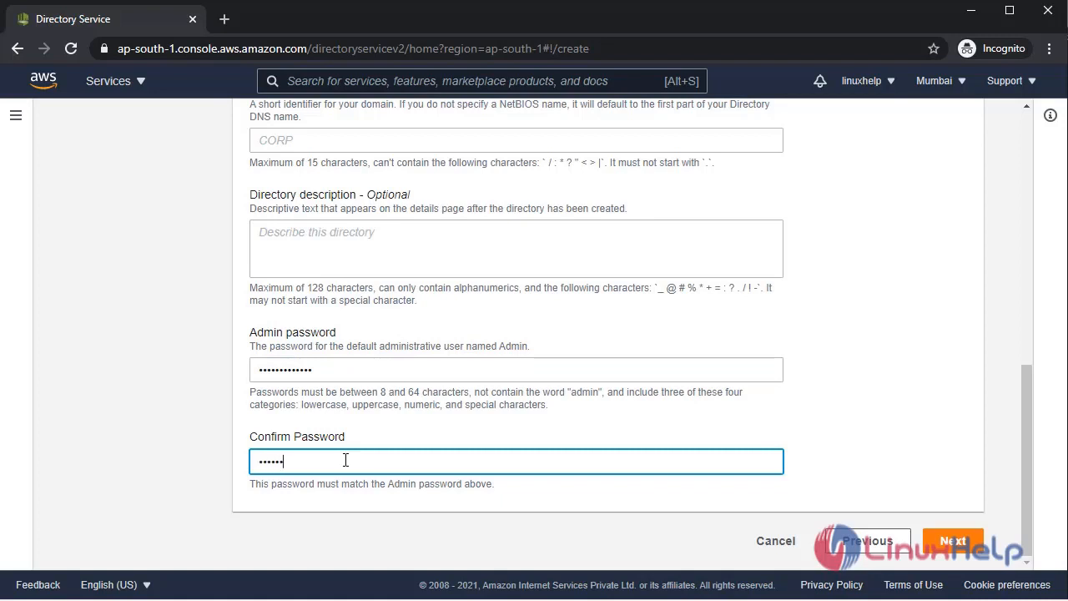
type("•••••••")
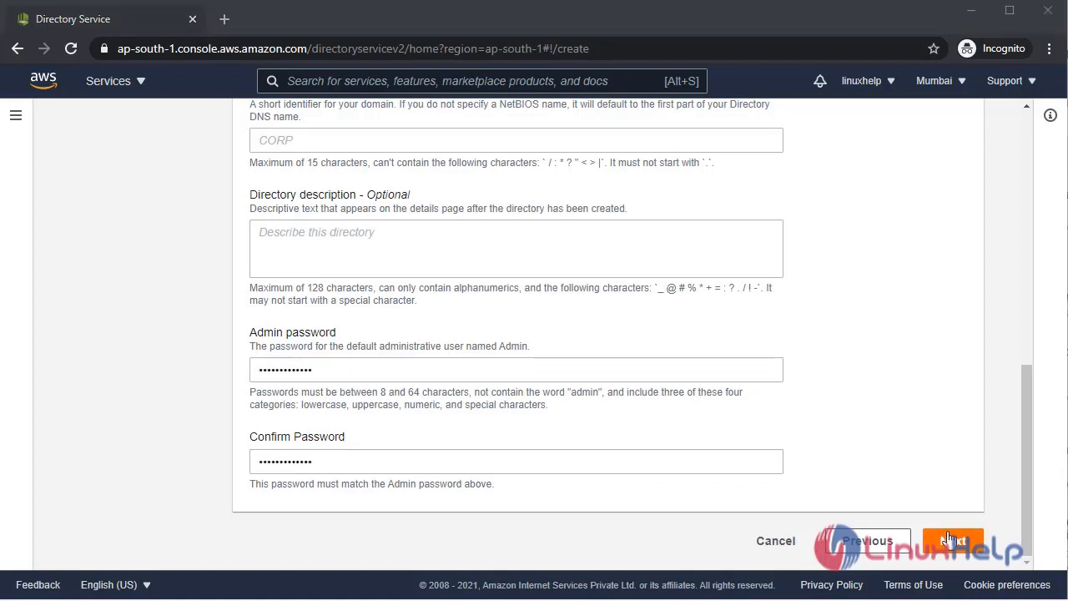
left_click(950, 540)
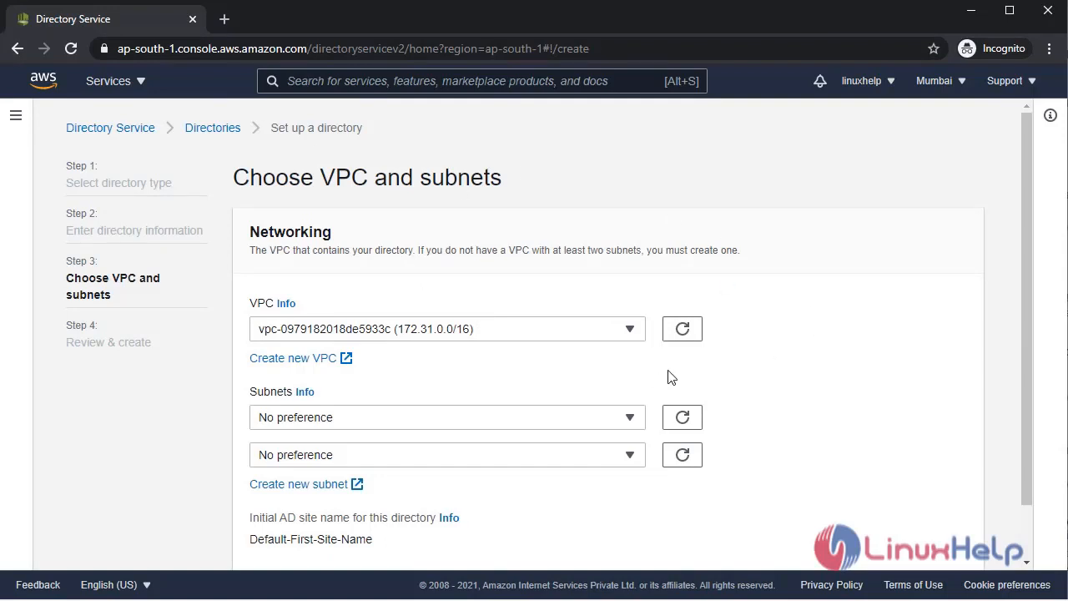
left_click(489, 338)
left_click(531, 383)
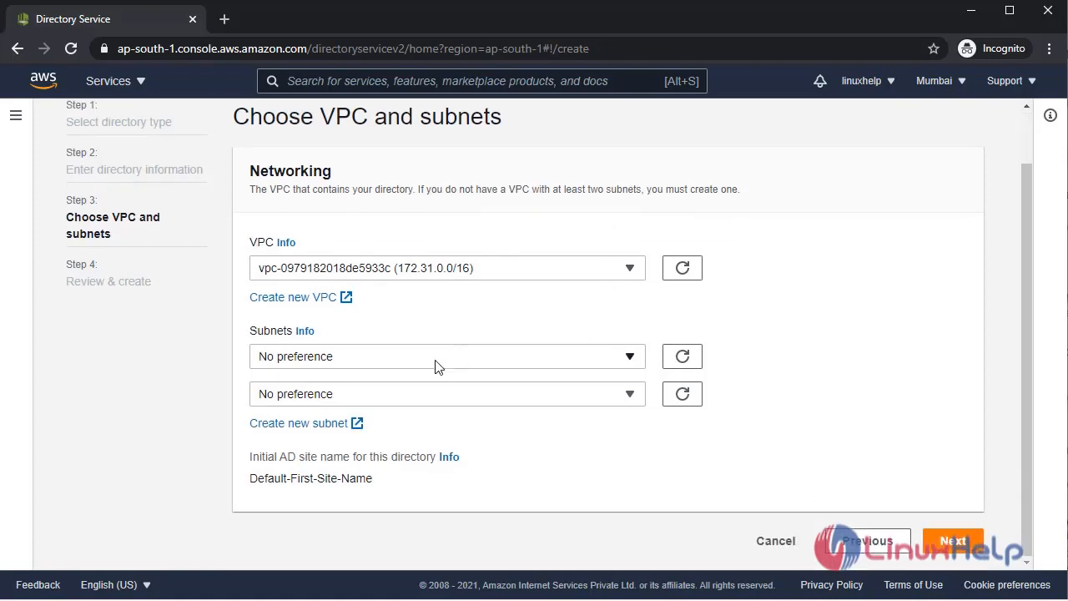
left_click(437, 361)
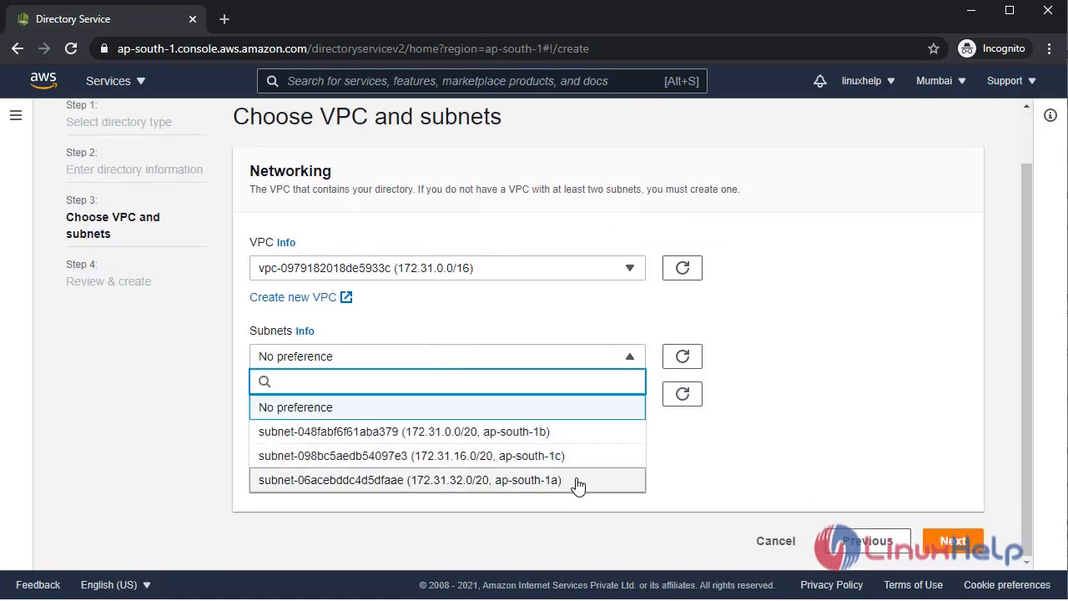
left_click(615, 402)
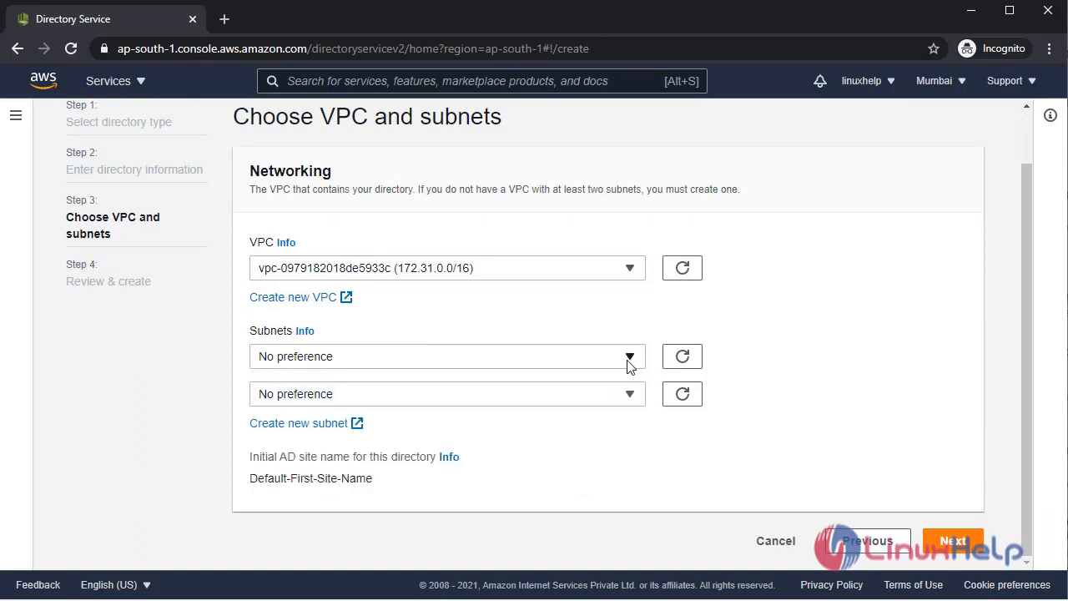
scroll(693, 319, "up", 1)
left_click(512, 426)
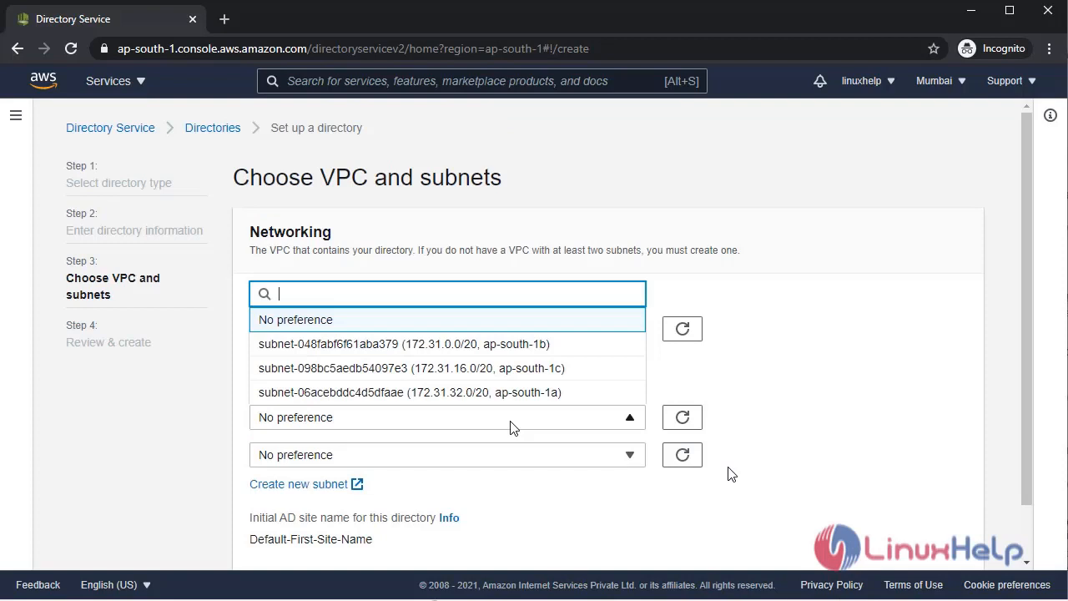
left_click(476, 344)
left_click(606, 455)
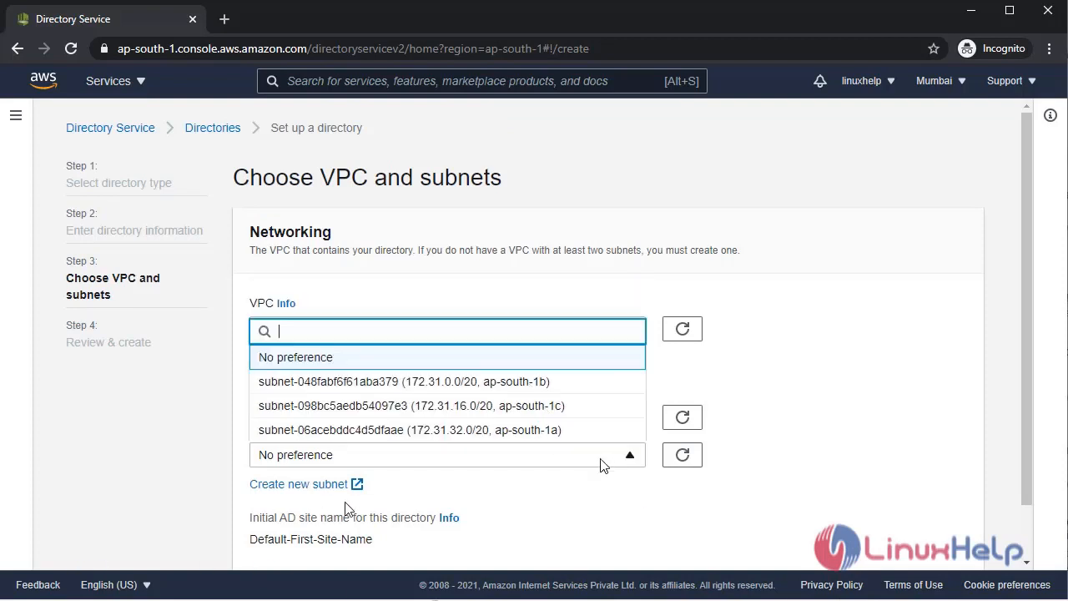
left_click(541, 428)
Move to Review & create and look over the directory settings.
scroll(880, 424, "down", 2)
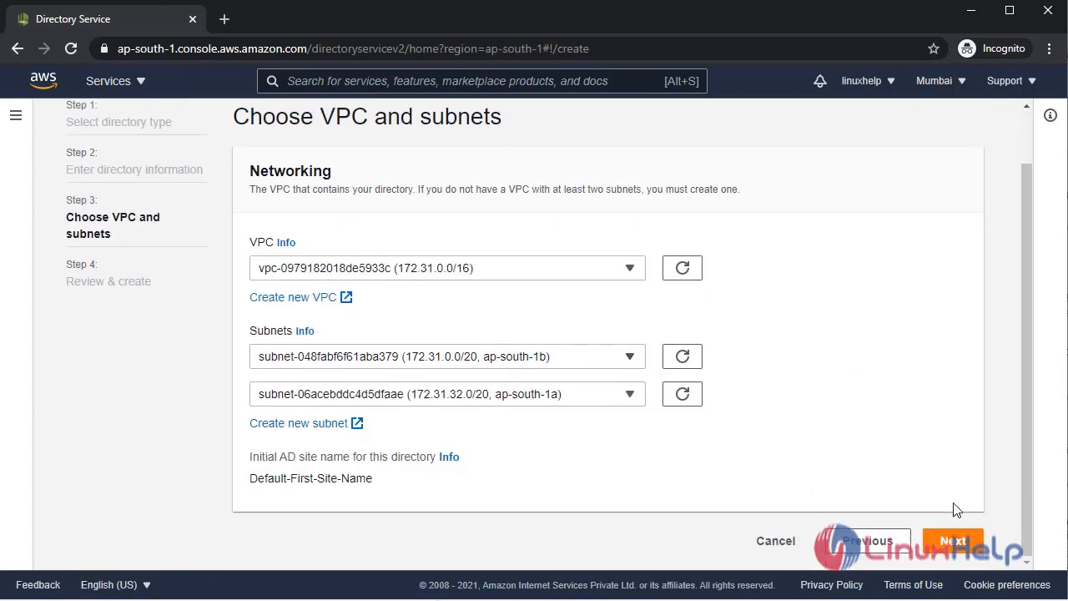
left_click(953, 540)
scroll(442, 321, "down", 3)
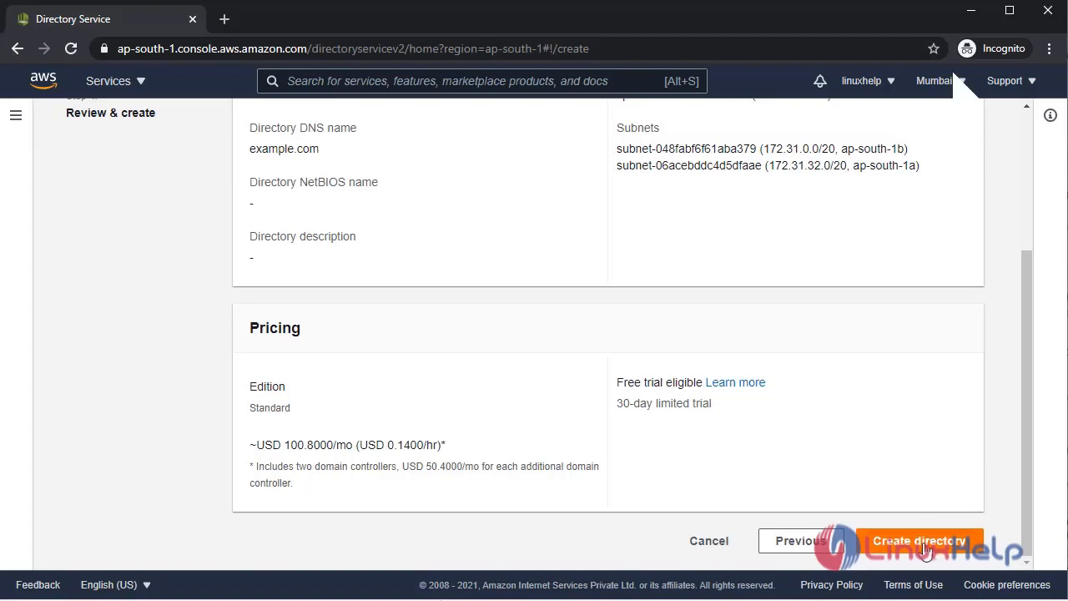
Create the example.com directory and check its Creating status in the Directories table.
left_click(922, 544)
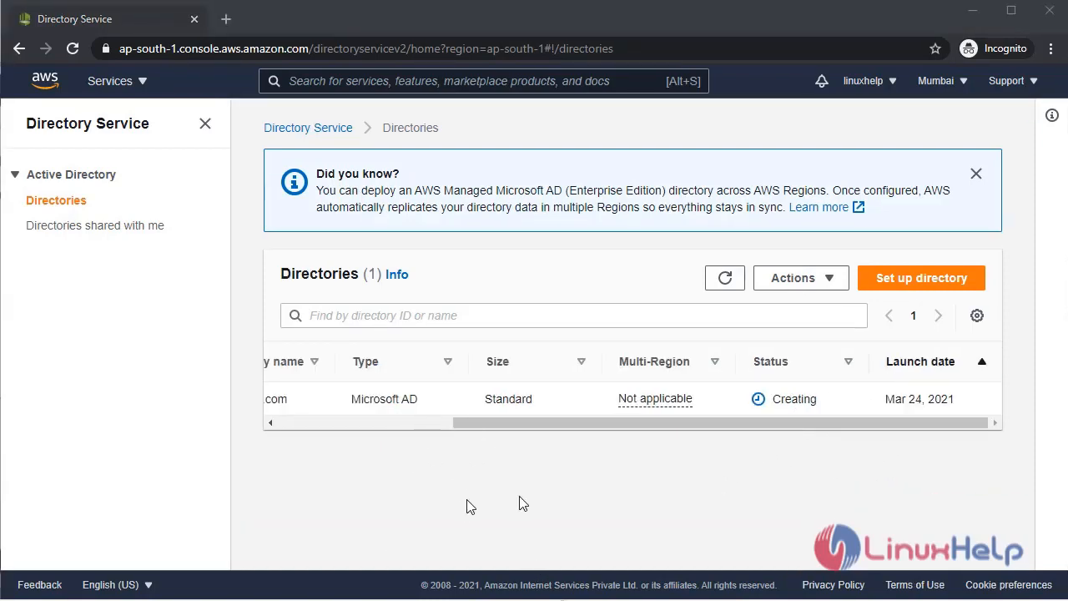
left_click_drag(596, 424, 564, 422)
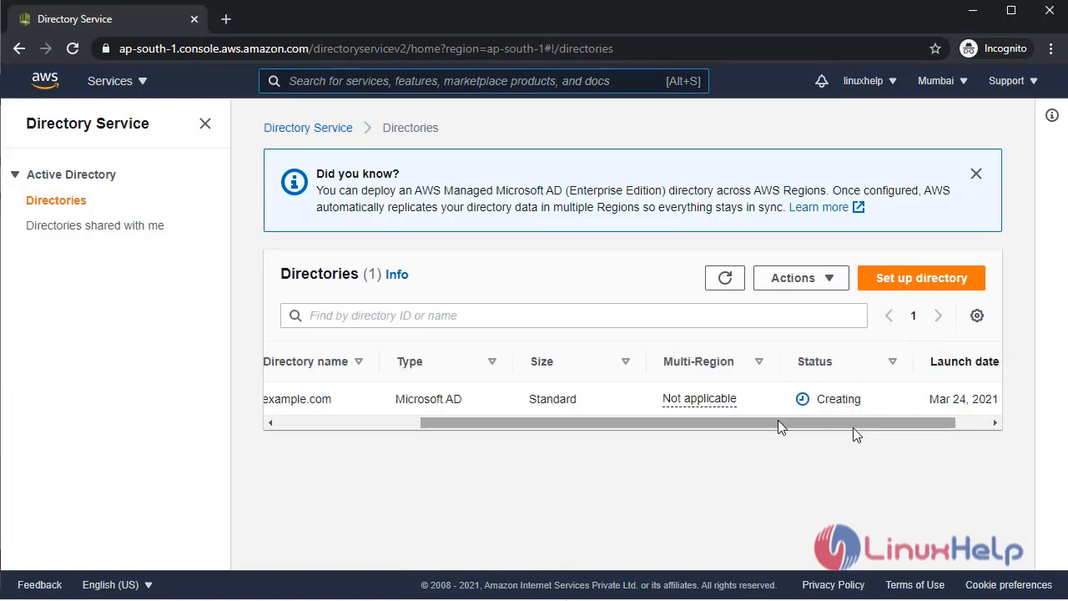
left_click_drag(780, 425, 813, 442)
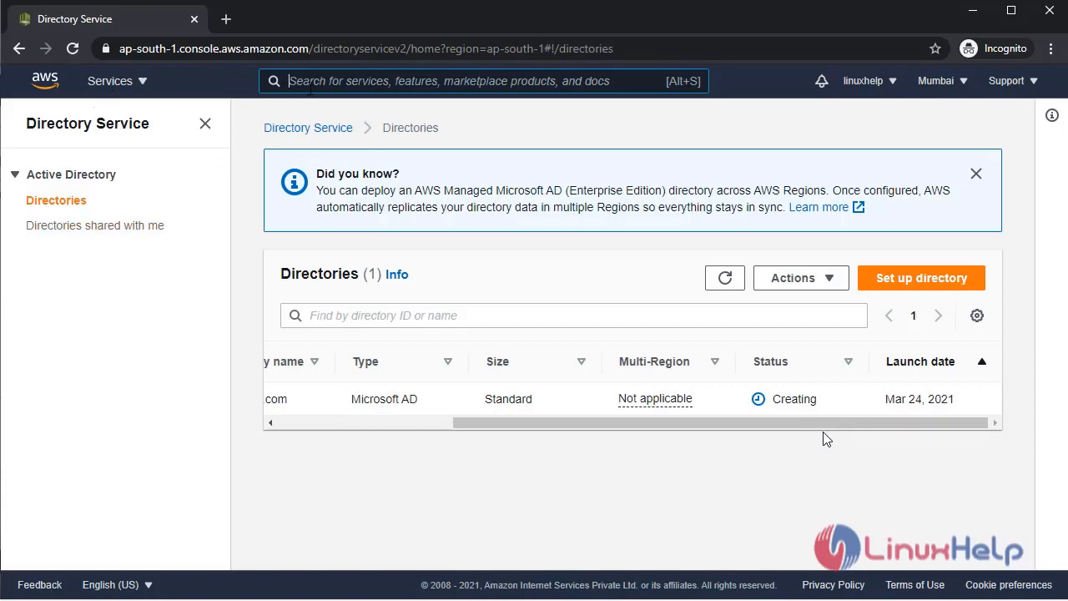
Open EC2 via the 'ec2' search and start the Launch instance wizard from Instances.
type("ec2")
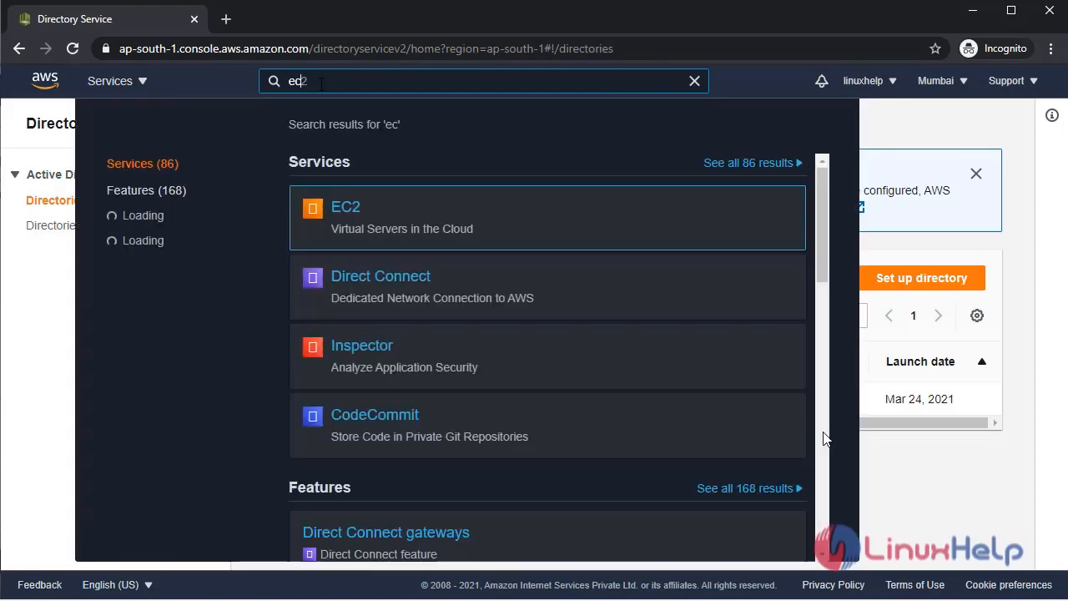
key("Return")
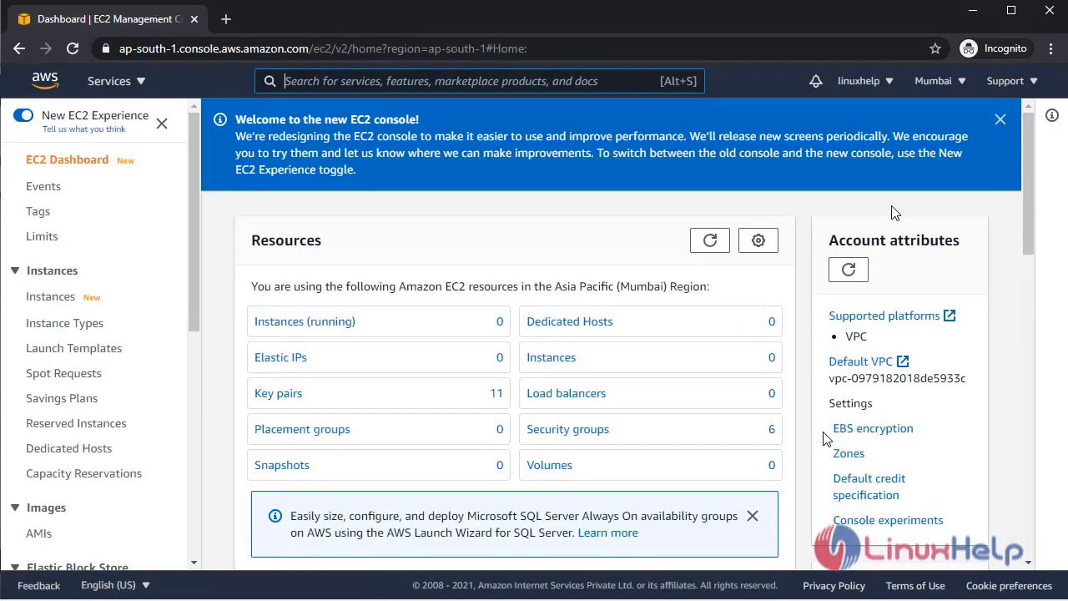
left_click(260, 325)
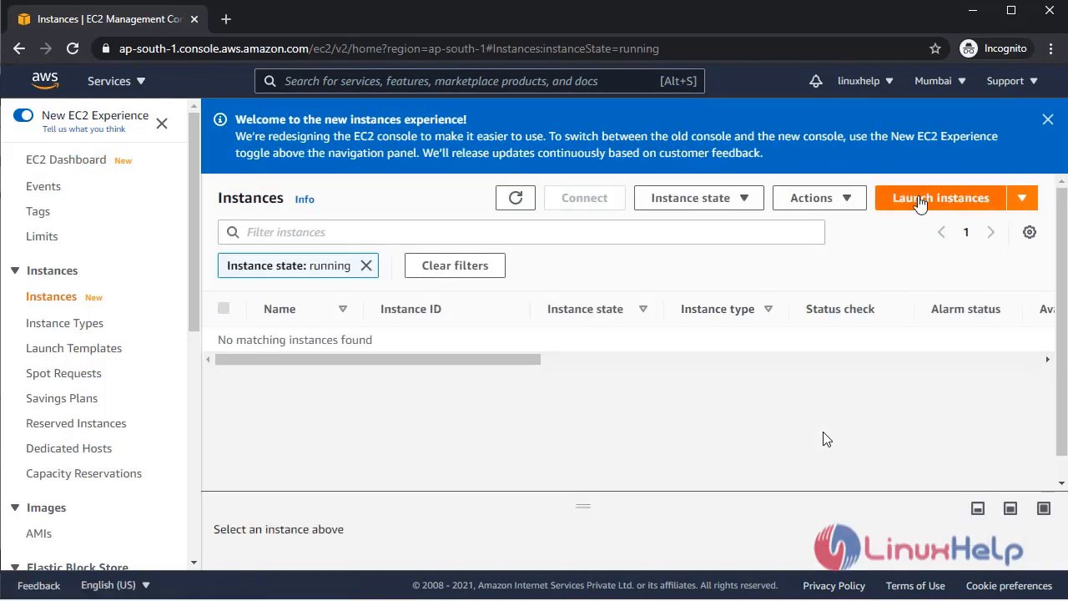
left_click(907, 199)
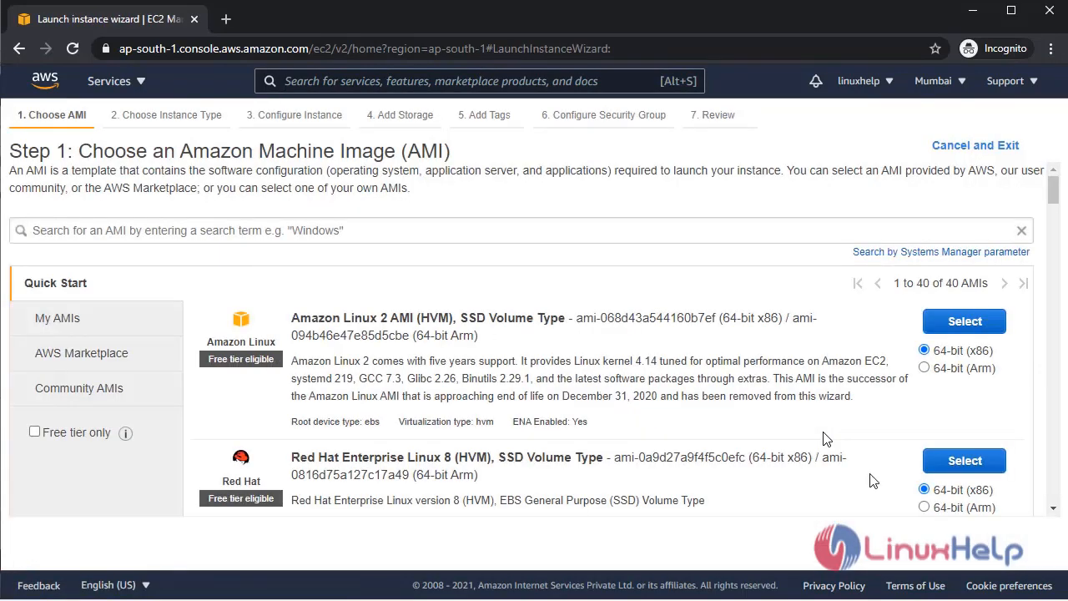
Filter the Quick Start AMI list to free-tier-eligible images only.
scroll(667, 415, "down", 2)
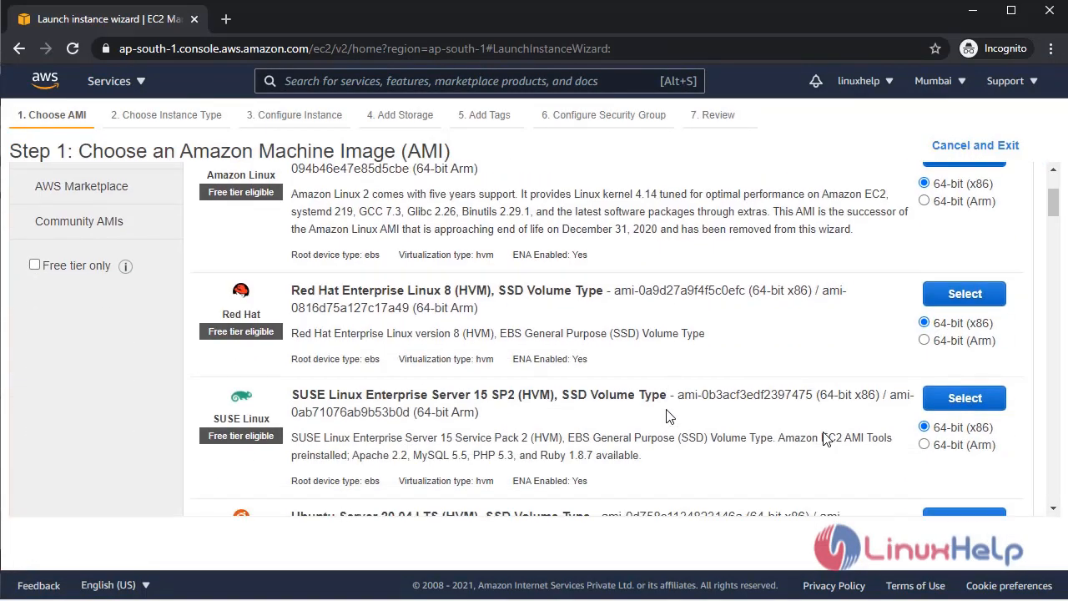
scroll(667, 414, "down", 3)
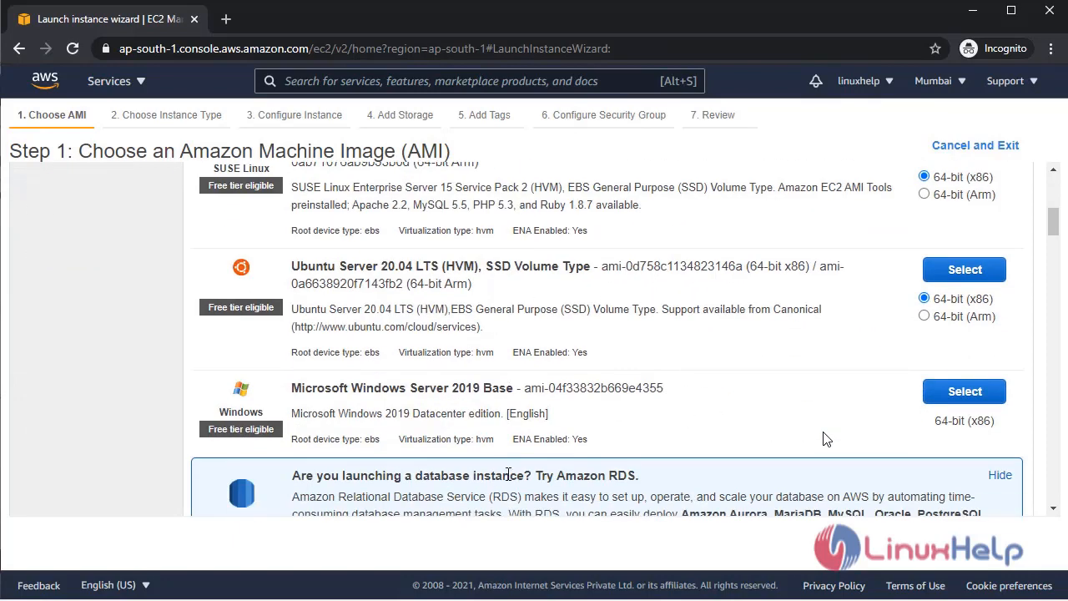
scroll(826, 439, "down", 5)
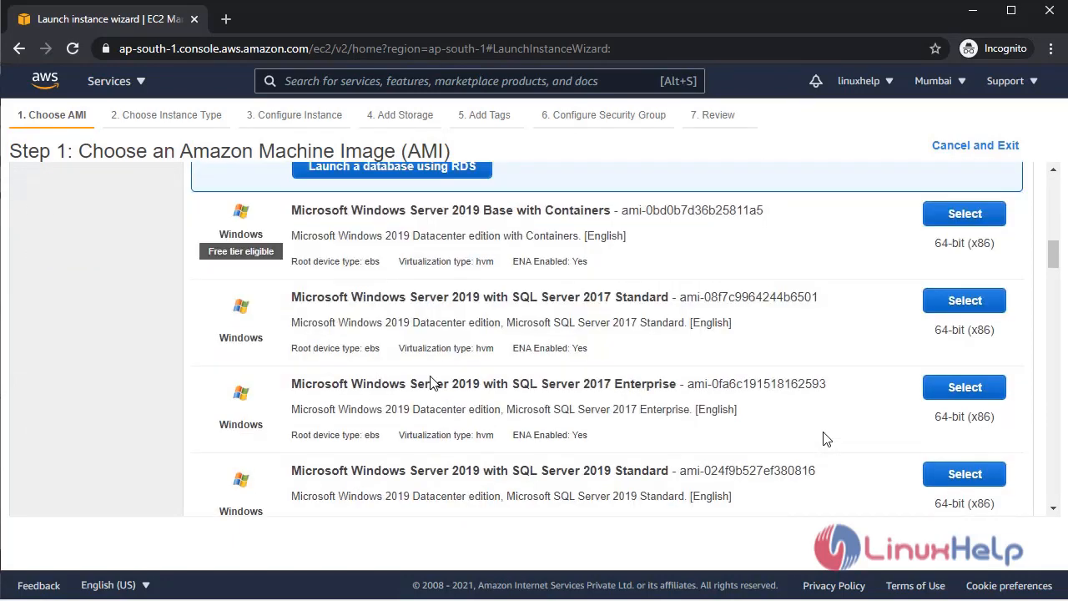
scroll(826, 438, "down", 6)
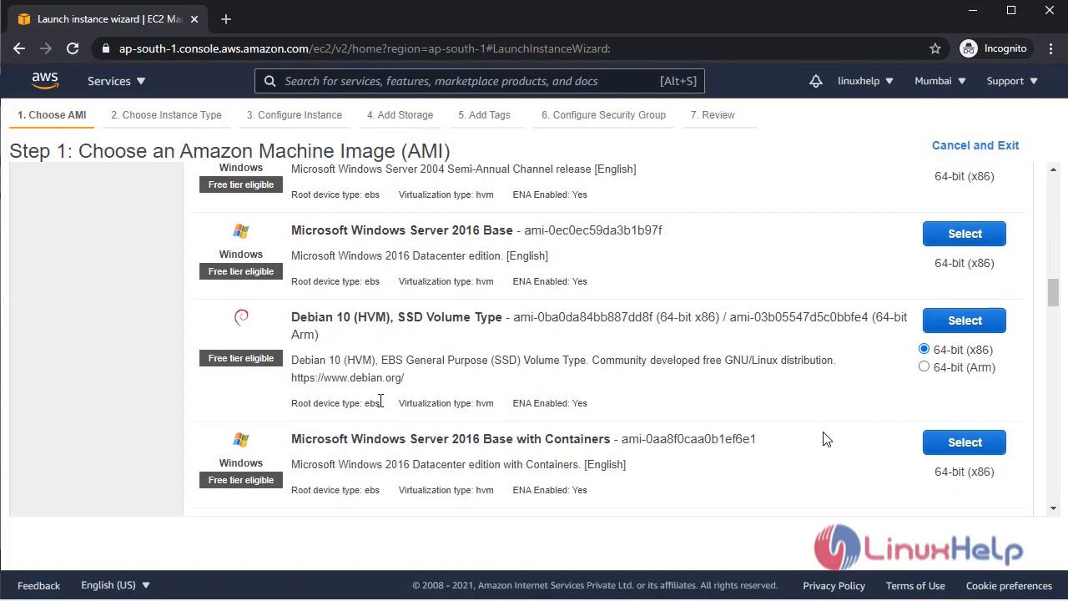
scroll(826, 438, "down", 15)
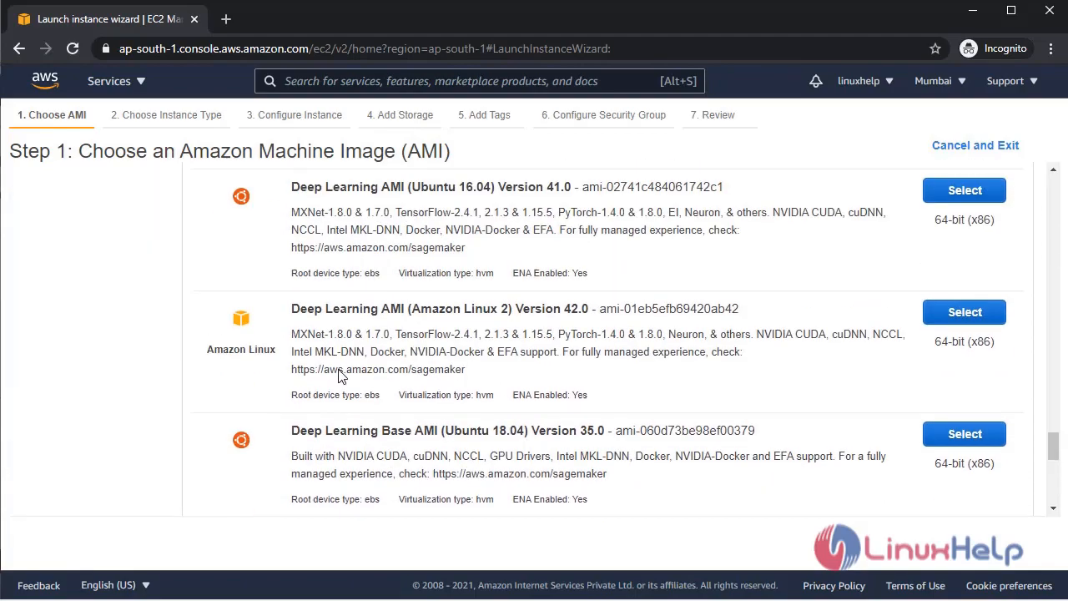
scroll(176, 342, "up", 20)
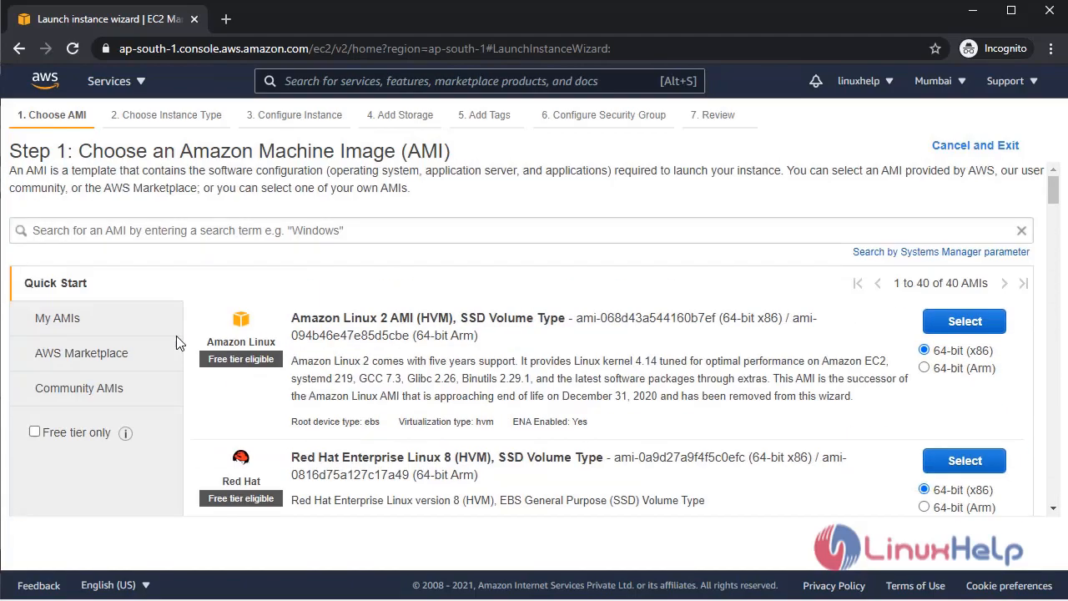
left_click(77, 432)
scroll(471, 435, "down", 10)
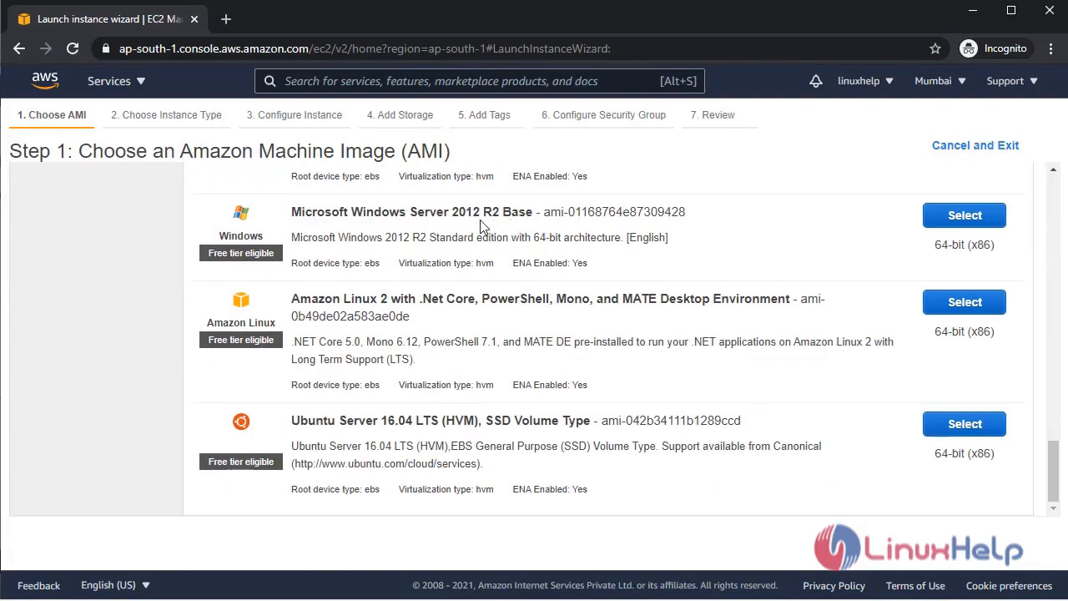
Choose Windows Server 2012 R2 Base on t2.micro, keeping default details and 30 GiB gp2 storage.
left_click(984, 222)
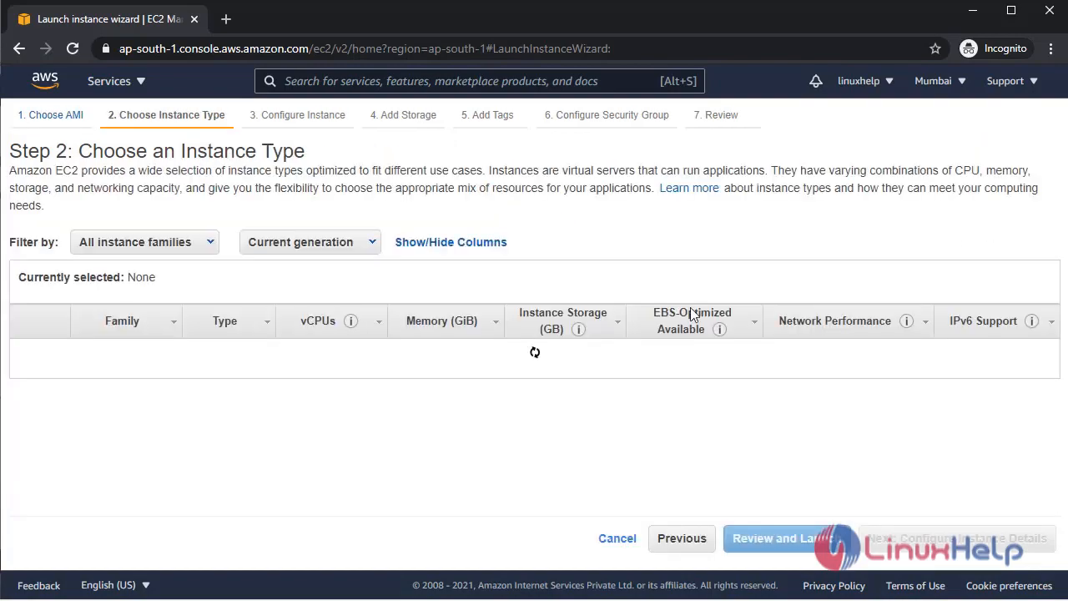
scroll(490, 385, "down", 2)
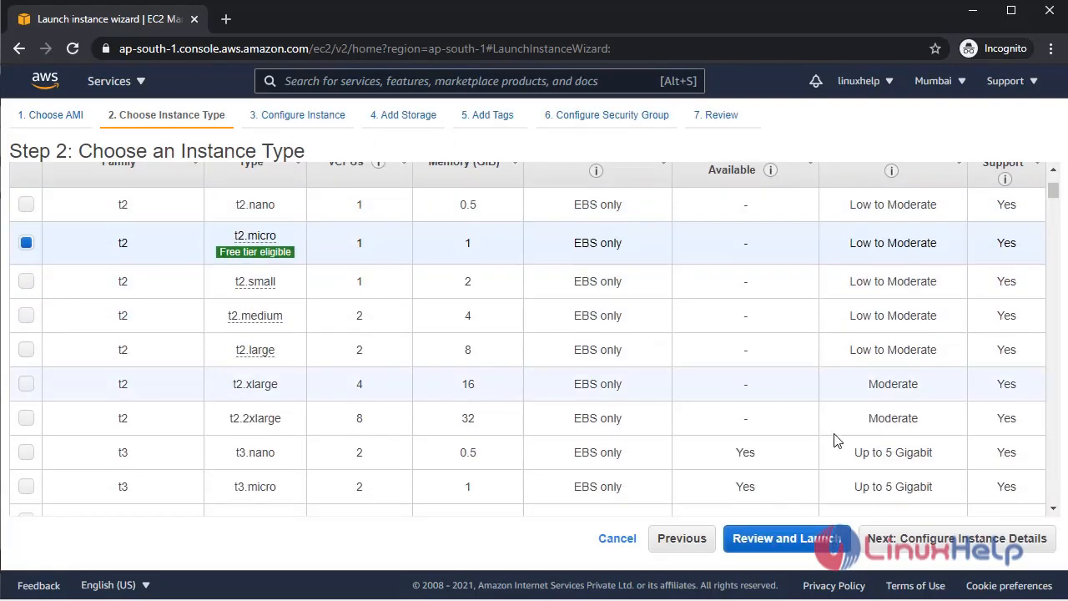
left_click(963, 538)
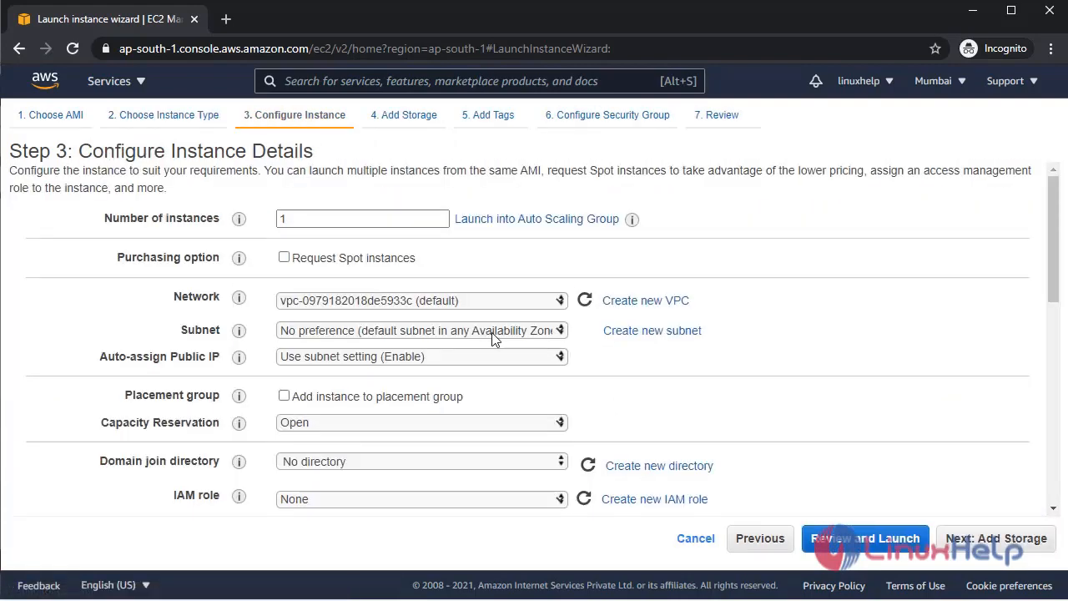
scroll(828, 335, "down", 6)
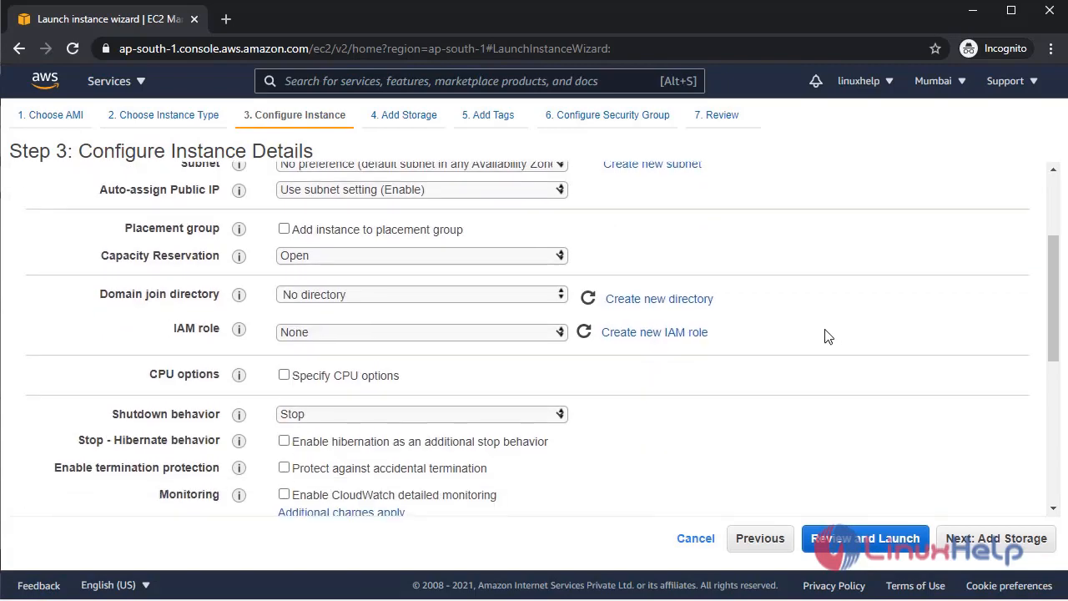
left_click(991, 538)
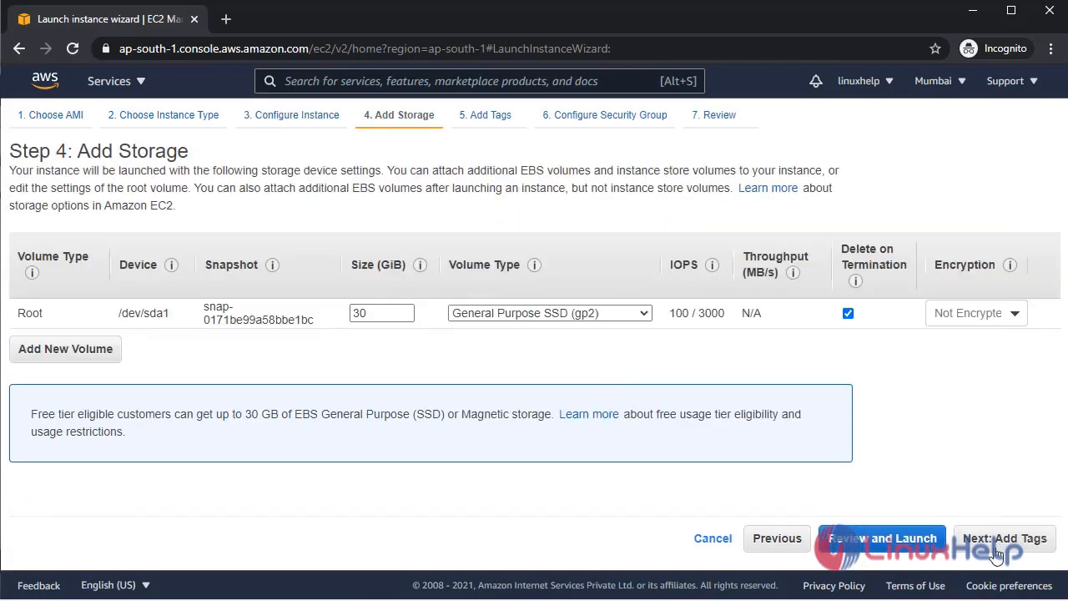
left_click(994, 540)
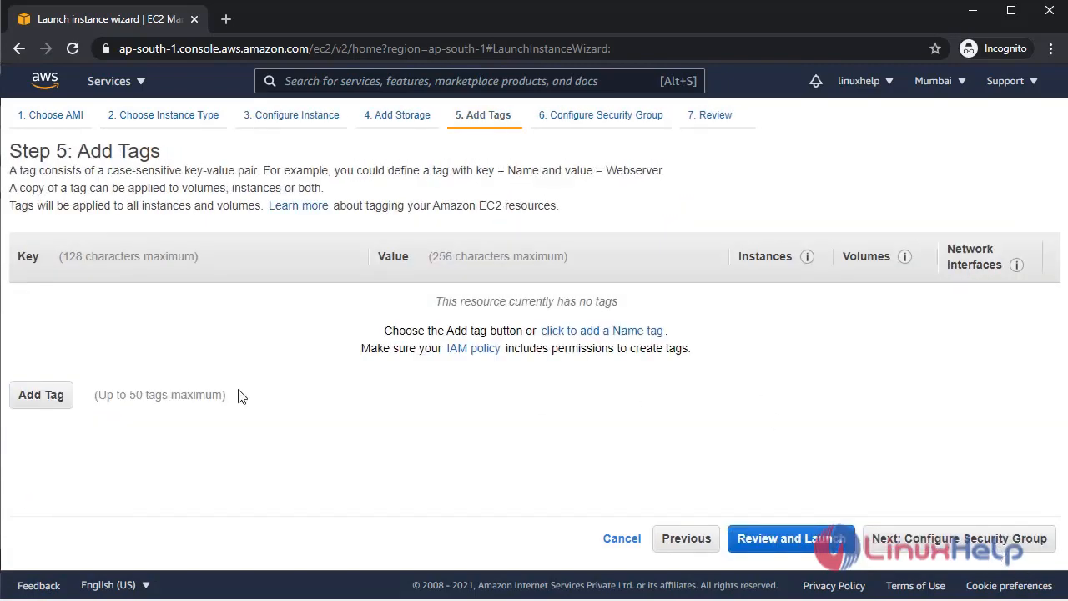
Add a tag with Key Name and Value AD-MANAGE.
left_click(62, 399)
left_click(464, 307)
left_click(282, 298)
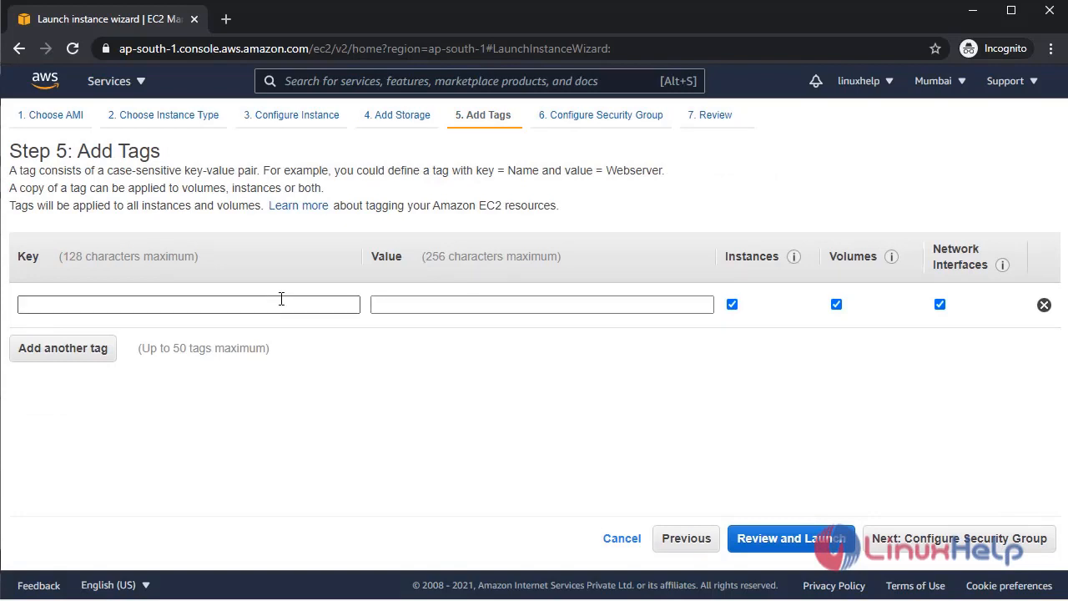
type("Name")
key("Tab")
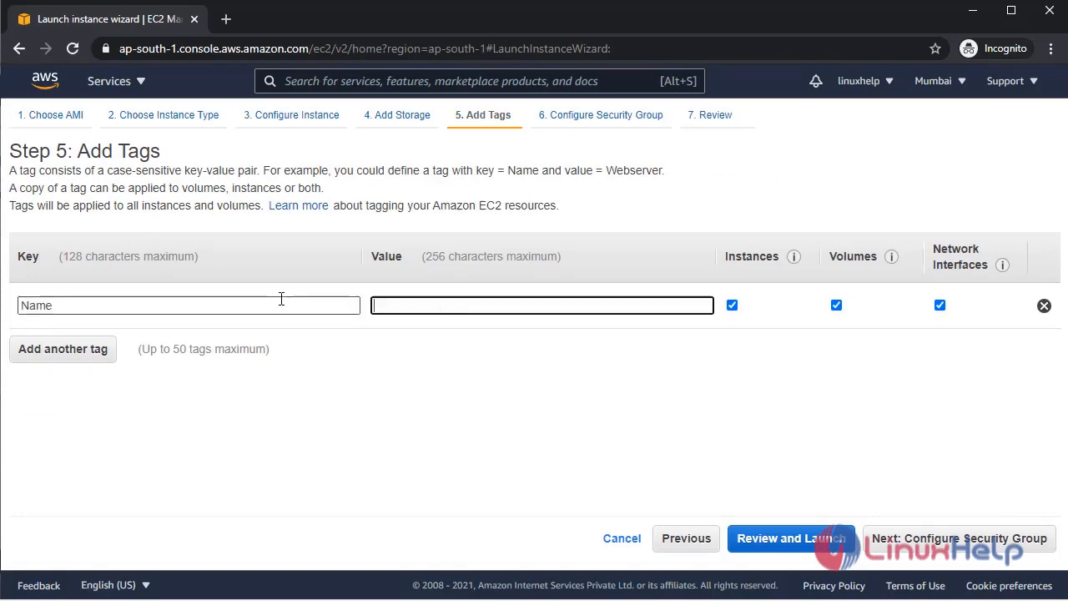
type("AD")
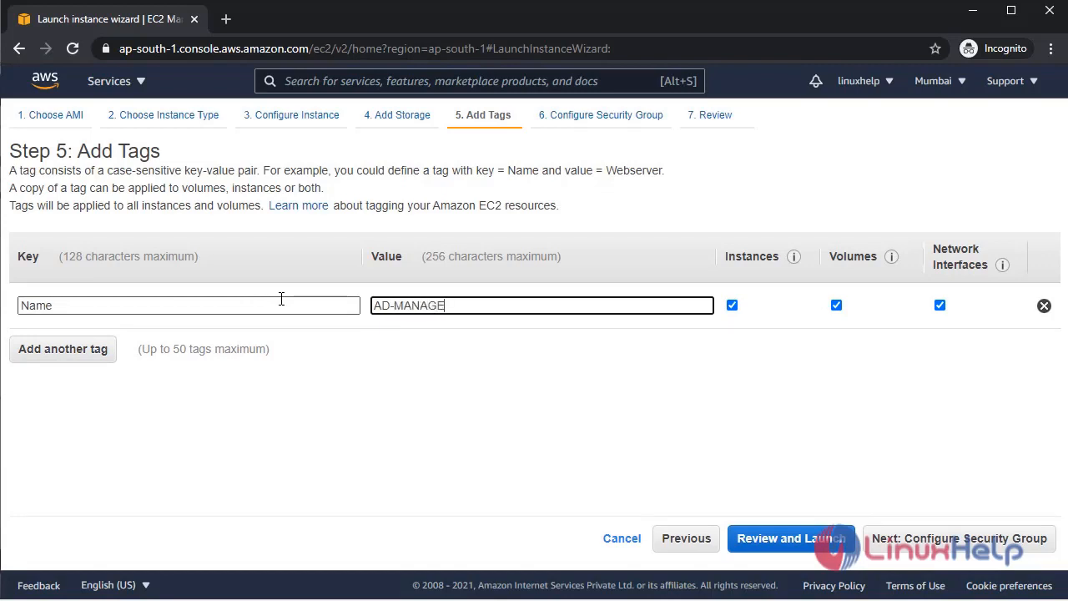
type("-MANAGE")
Assign the existing AD_sg security group to the instance.
left_click(928, 539)
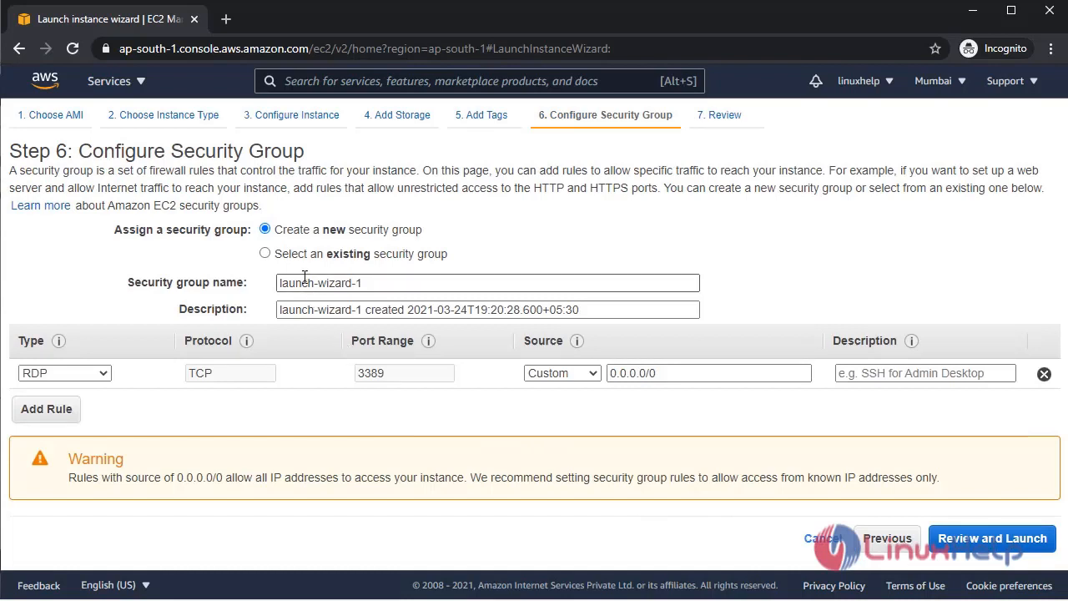
left_click(283, 257)
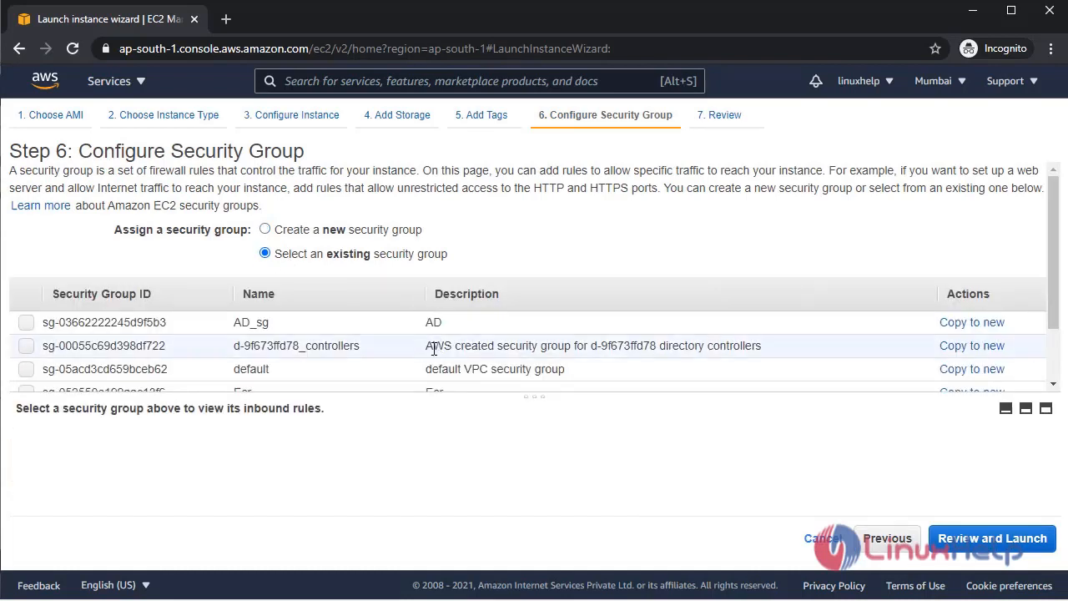
left_click(26, 322)
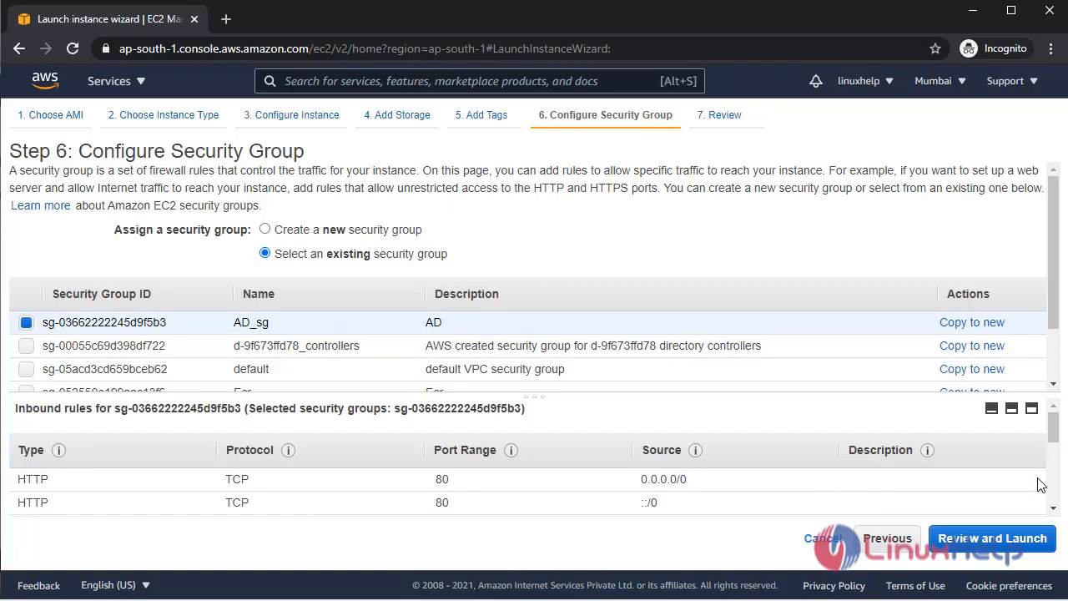
scroll(525, 486, "down", 5)
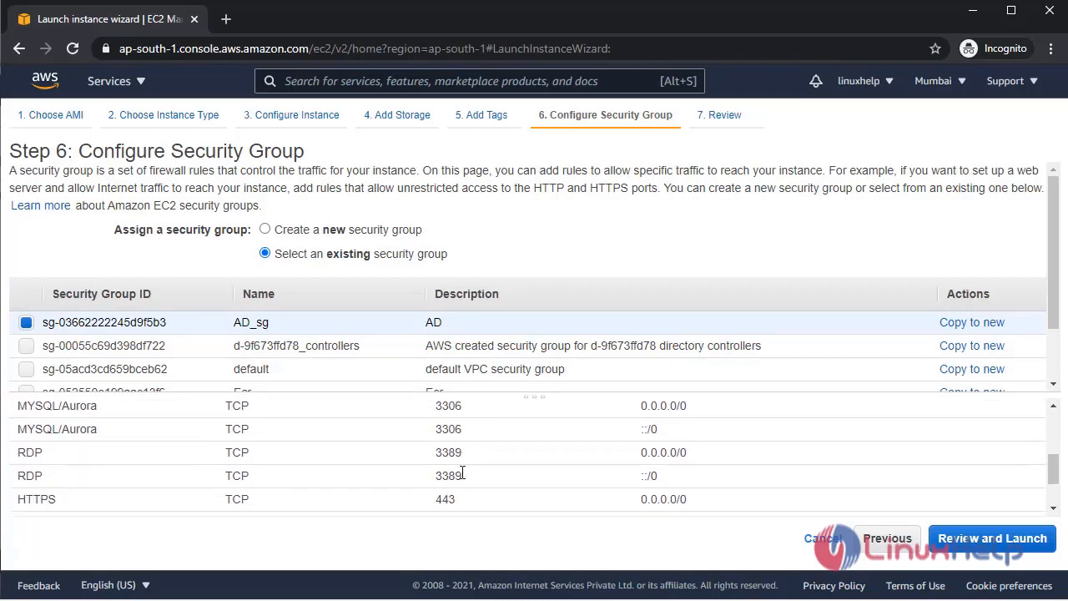
scroll(471, 480, "up", 5)
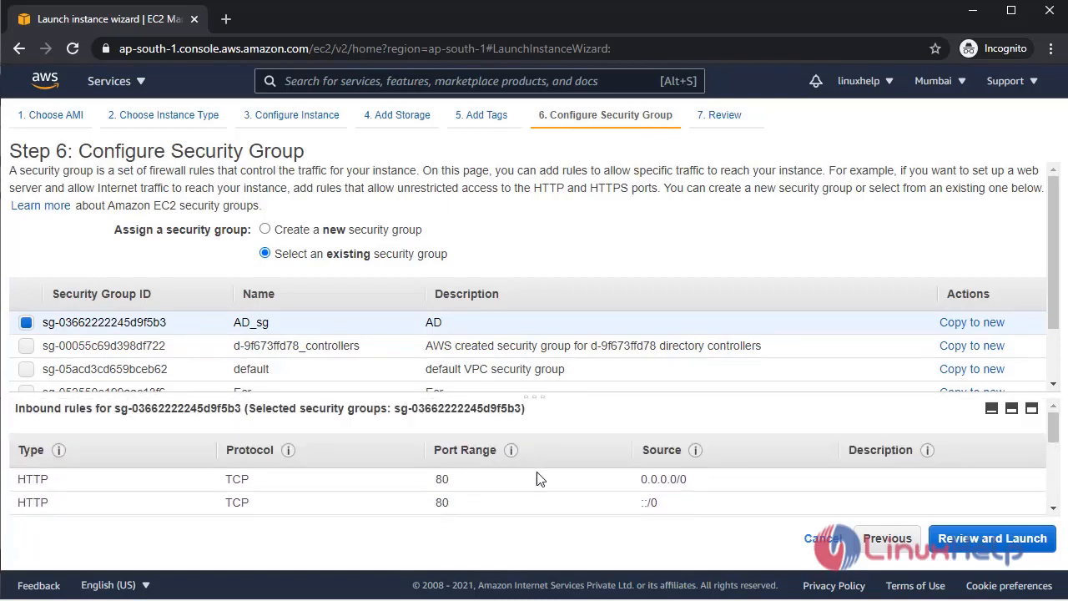
scroll(539, 479, "down", 5)
Review the instance launch summary and launch to reach the key pair prompt.
left_click(993, 539)
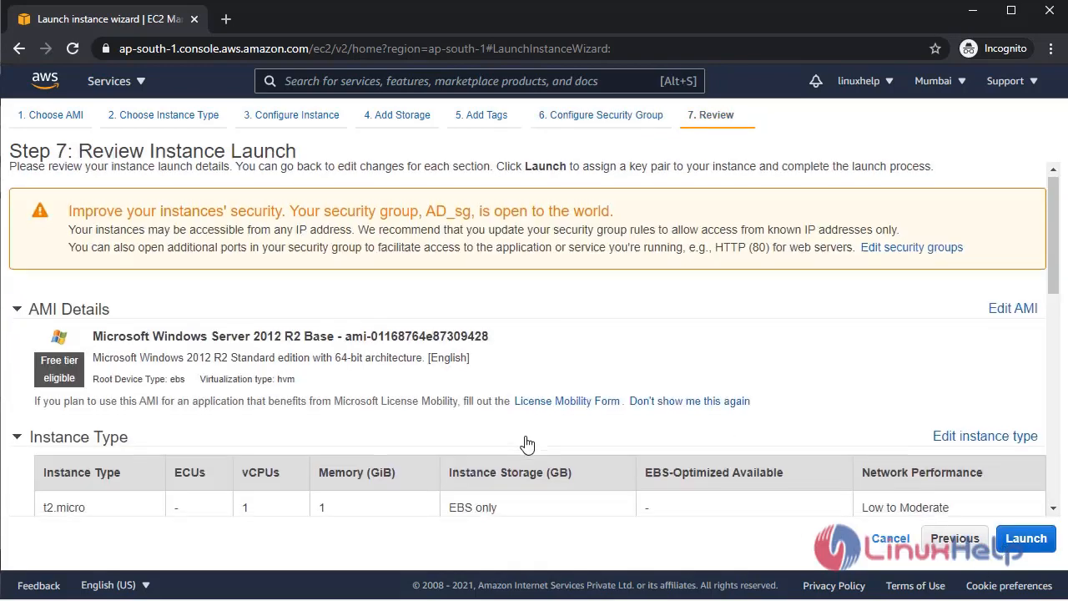
scroll(525, 443, "down", 5)
scroll(470, 441, "up", 3)
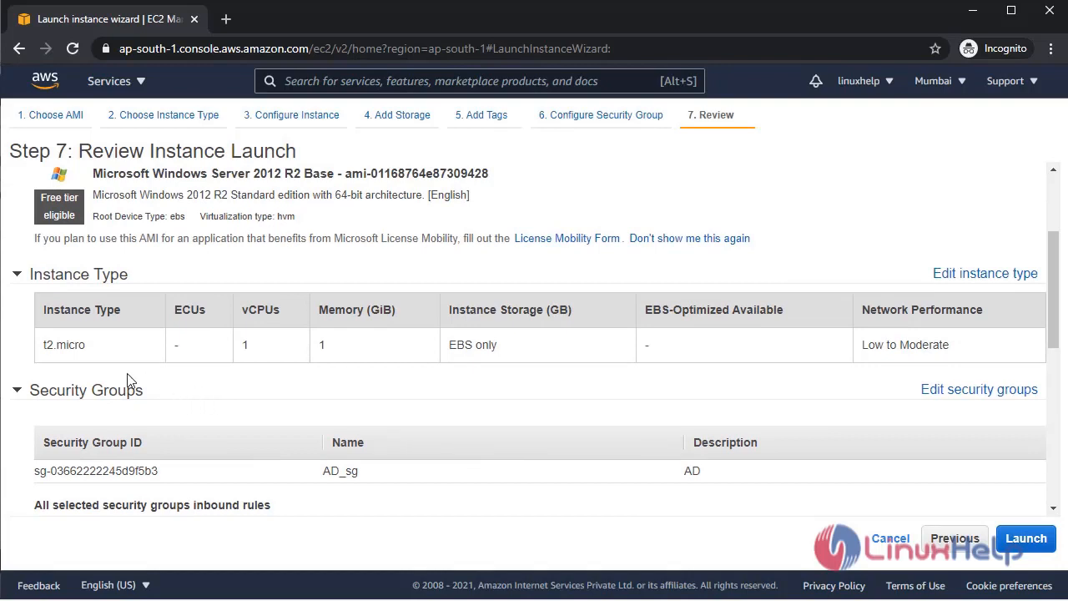
scroll(401, 425, "down", 2)
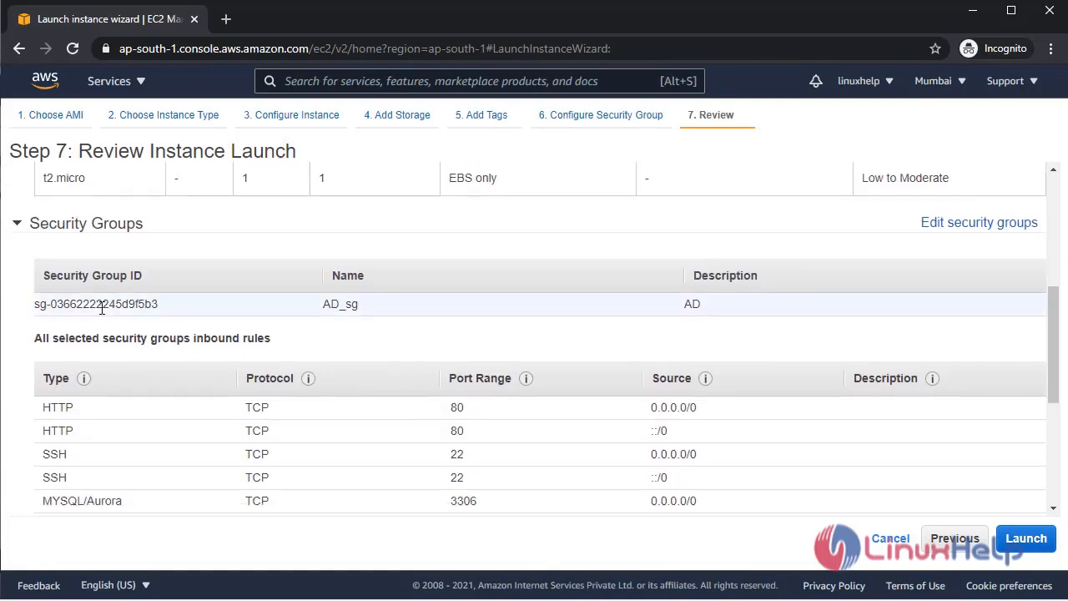
scroll(298, 443, "down", 3)
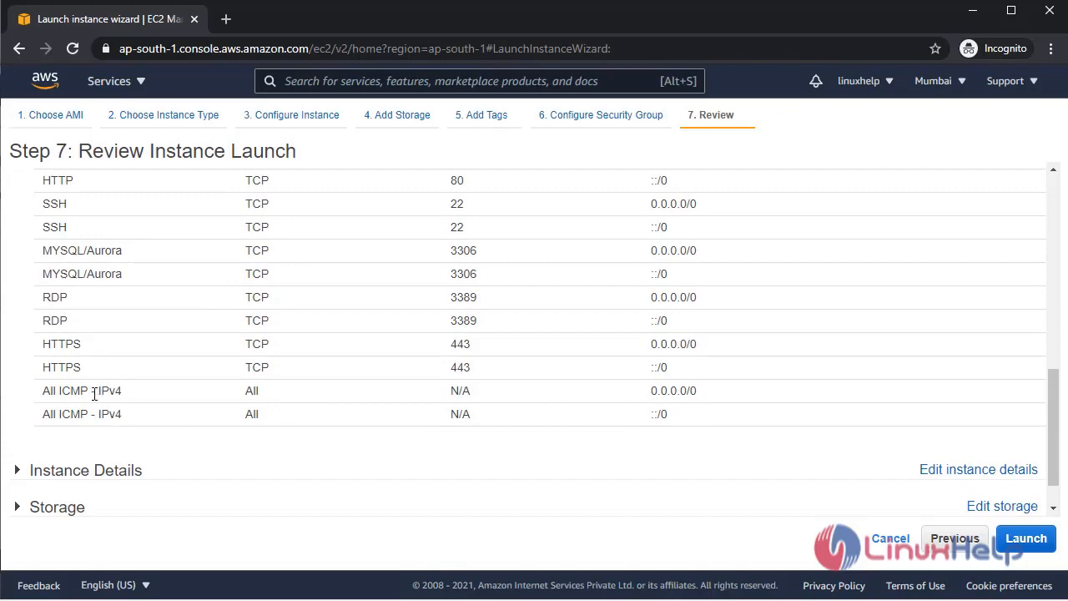
scroll(94, 393, "up", 3)
scroll(334, 451, "down", 4)
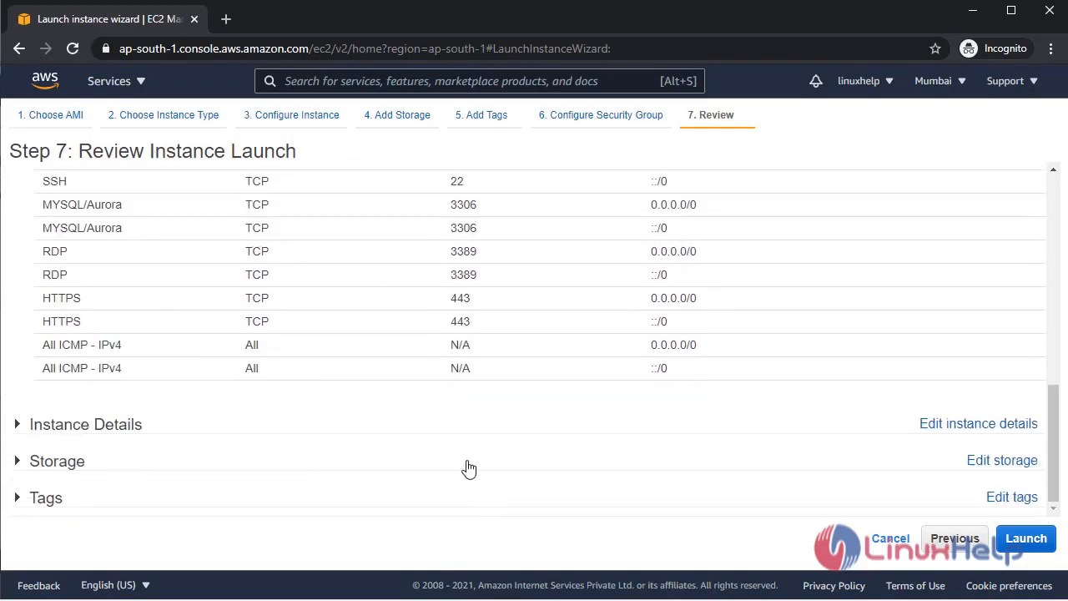
left_click(1027, 540)
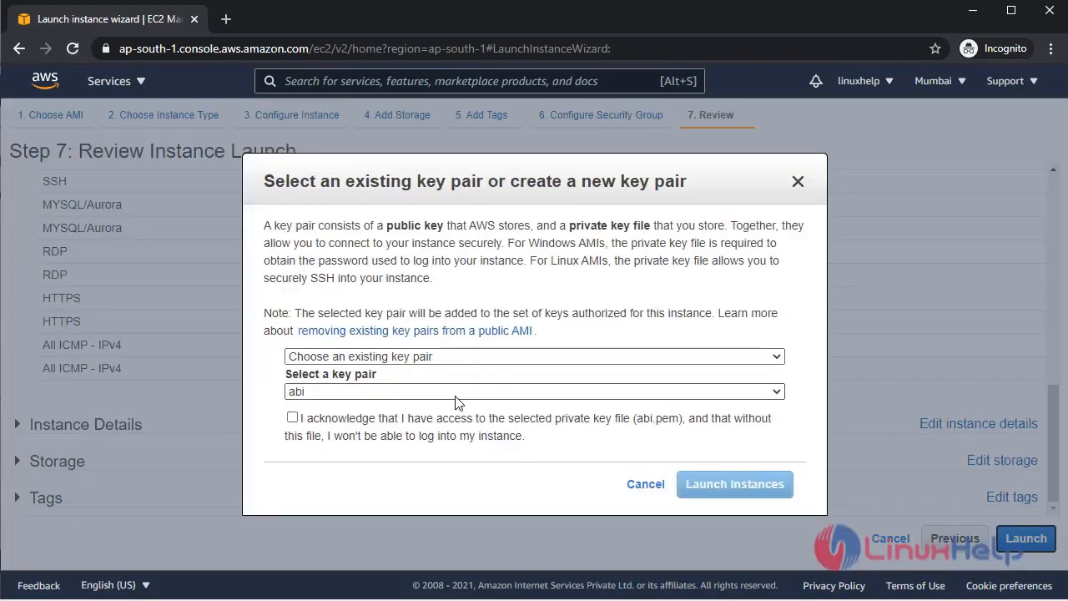
Launch with the abi key pair acknowledged and view the running AD-MANAGE instance summary.
left_click(292, 416)
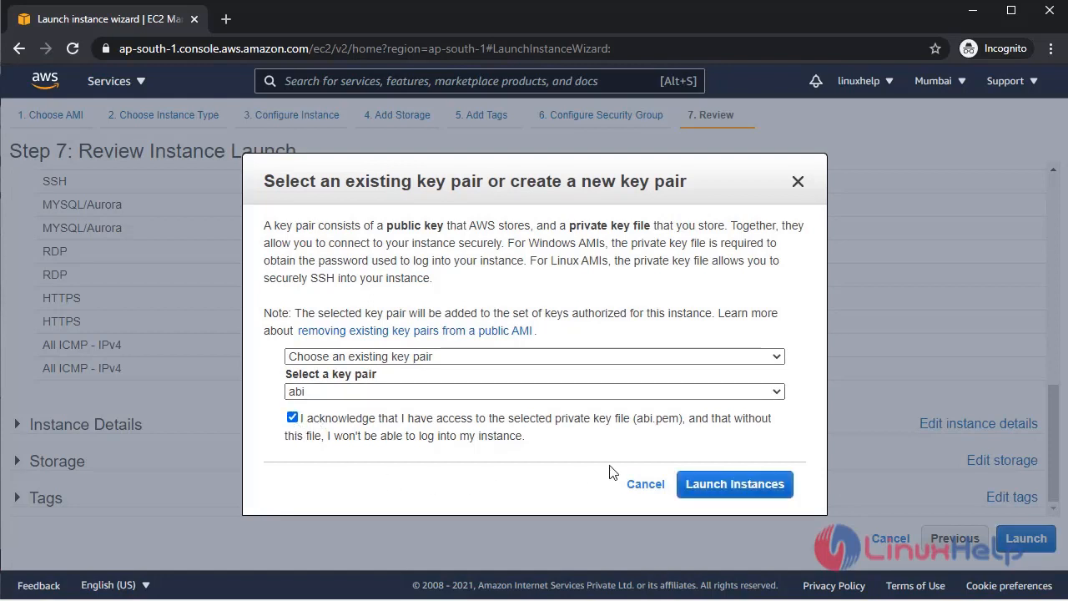
left_click(737, 488)
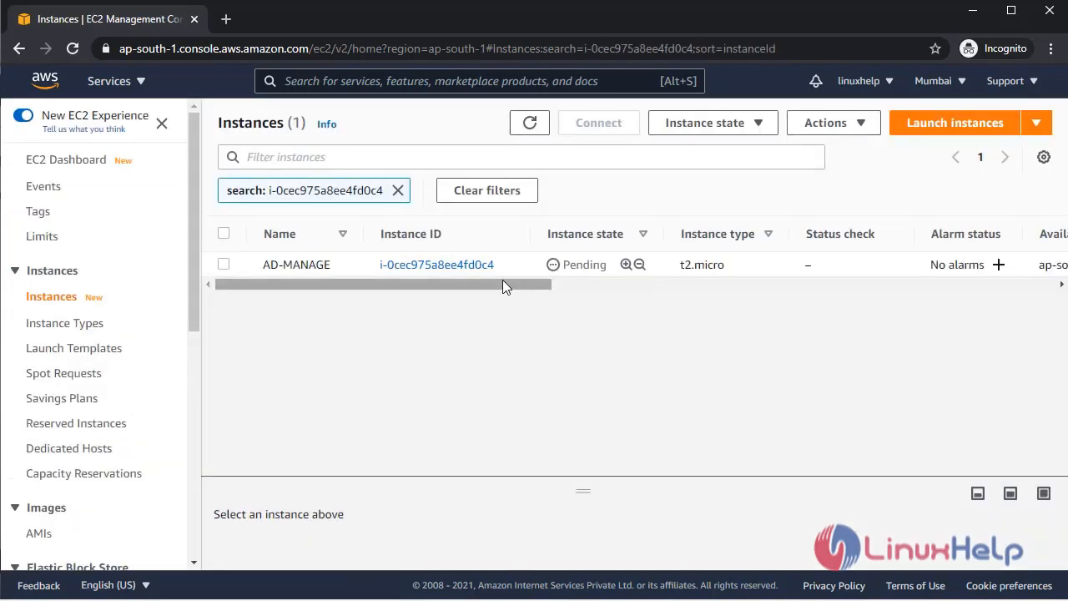
left_click_drag(502, 284, 256, 284)
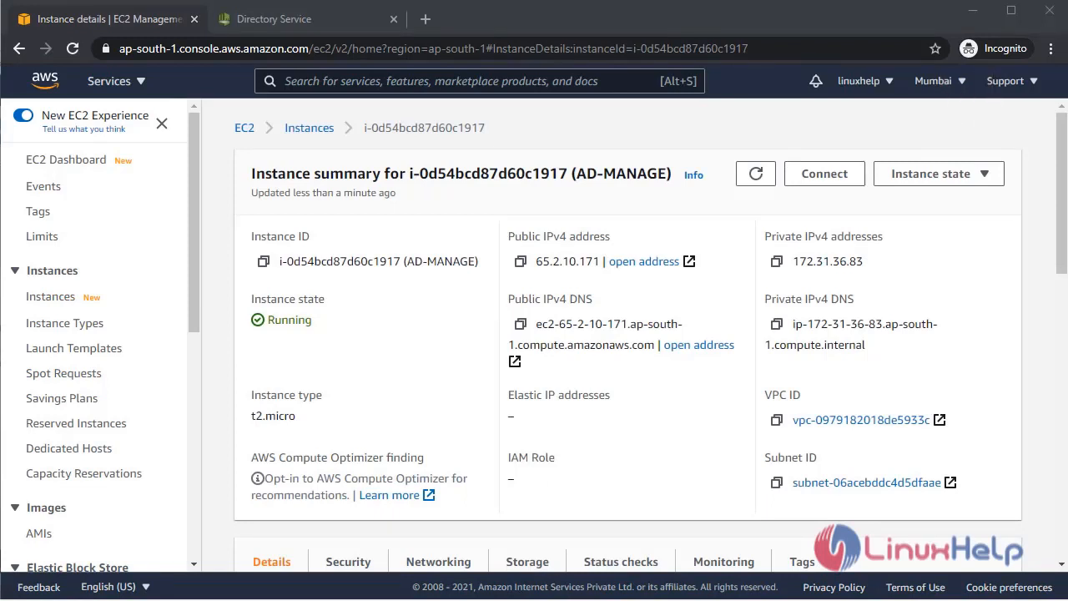
Point Remote Desktop Connection at the instance's public IPv4 DNS name instead of 172.31.36.83 and connect.
key("alt+Tab")
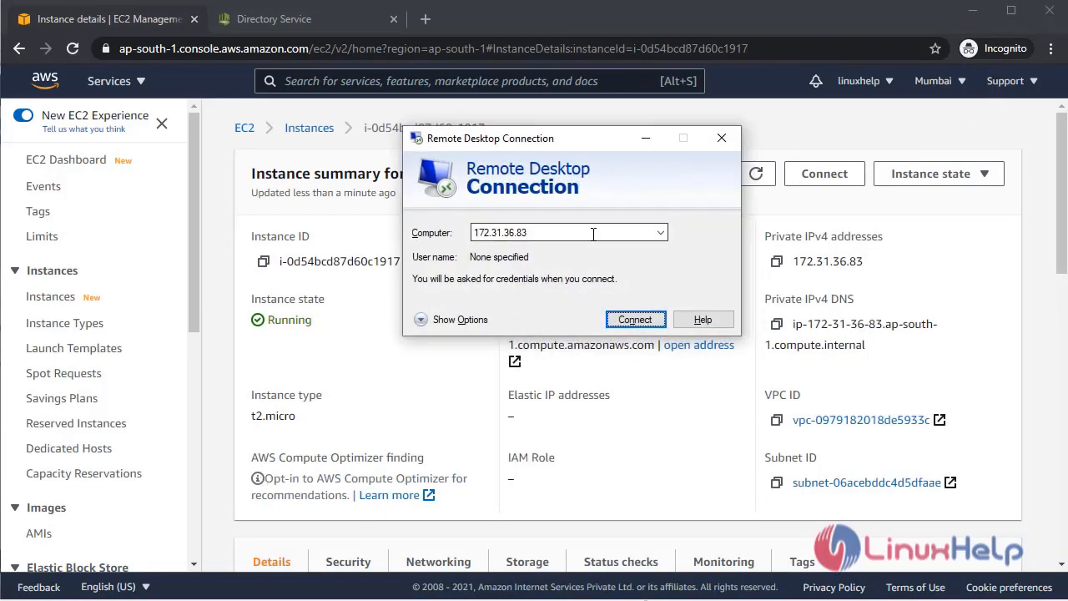
left_click_drag(568, 133, 625, 137)
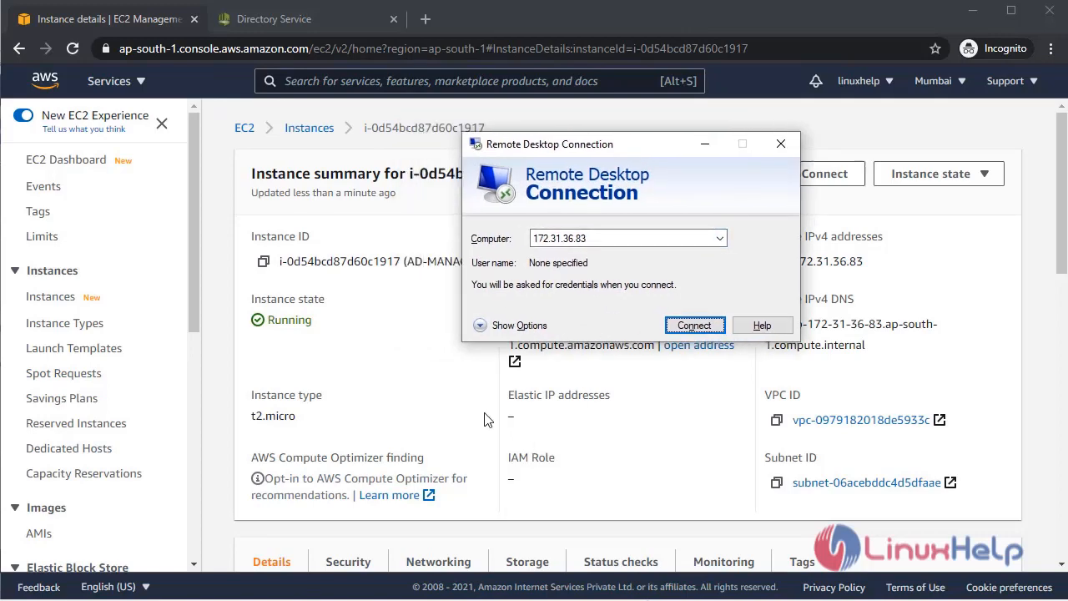
left_click(480, 409)
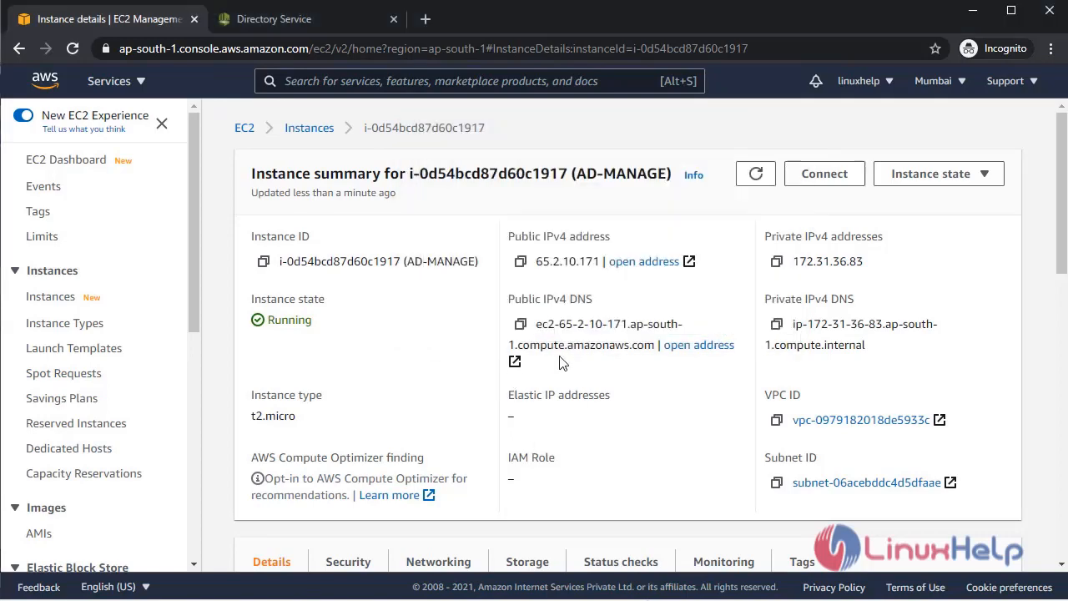
left_click(521, 324)
key("alt+Tab")
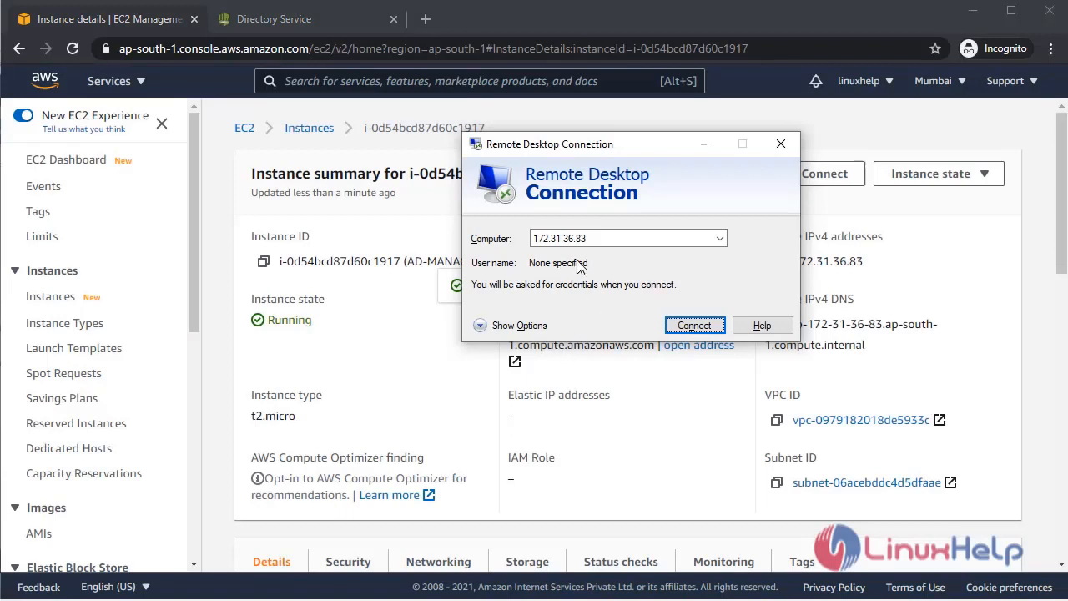
double_click(601, 237)
key("ctrl+v")
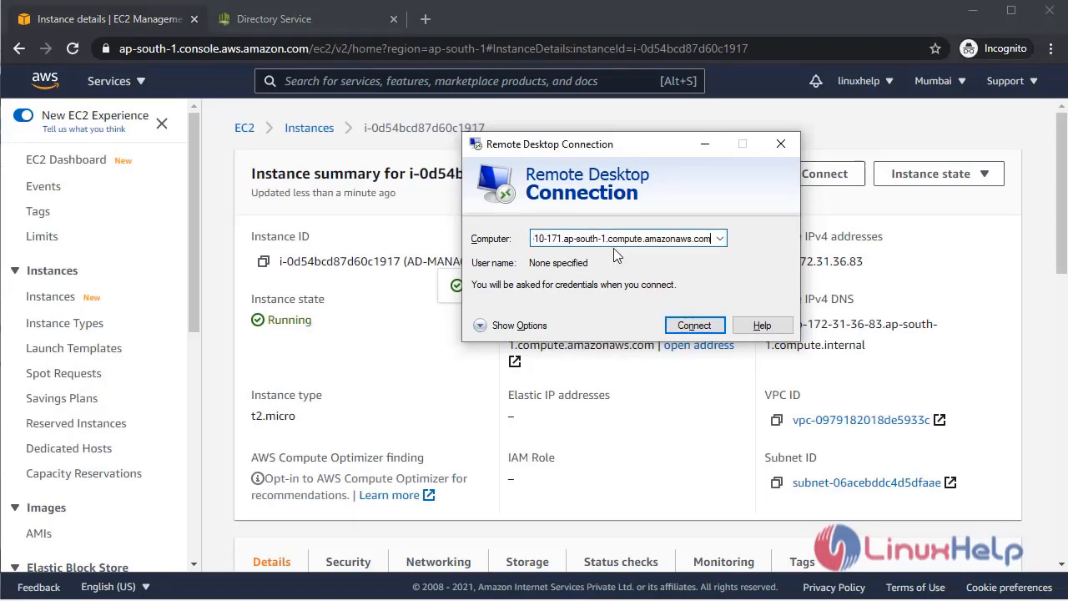
left_click(703, 326)
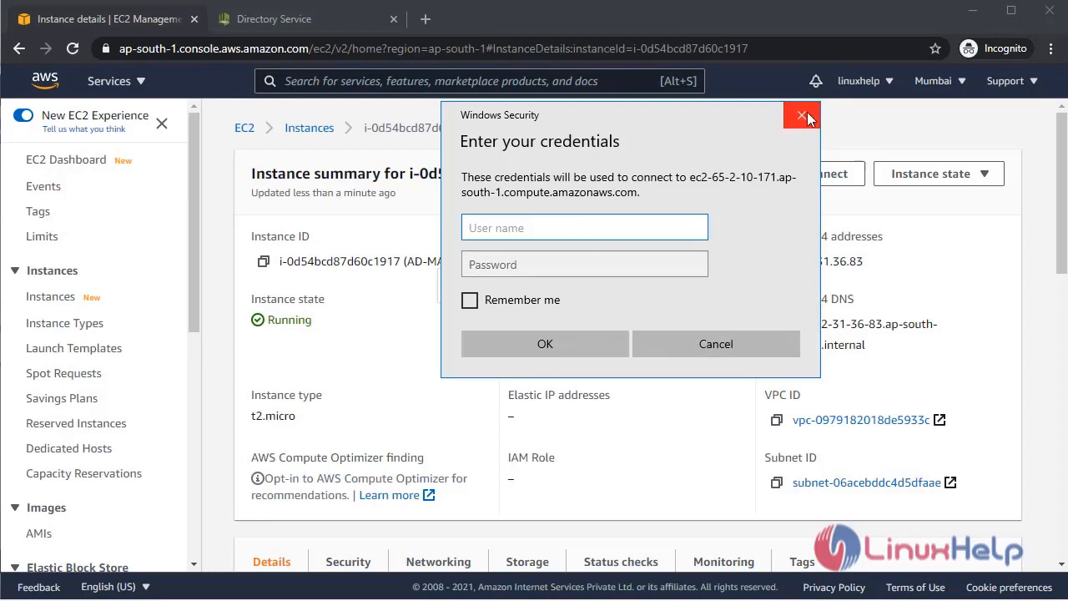
left_click(338, 165)
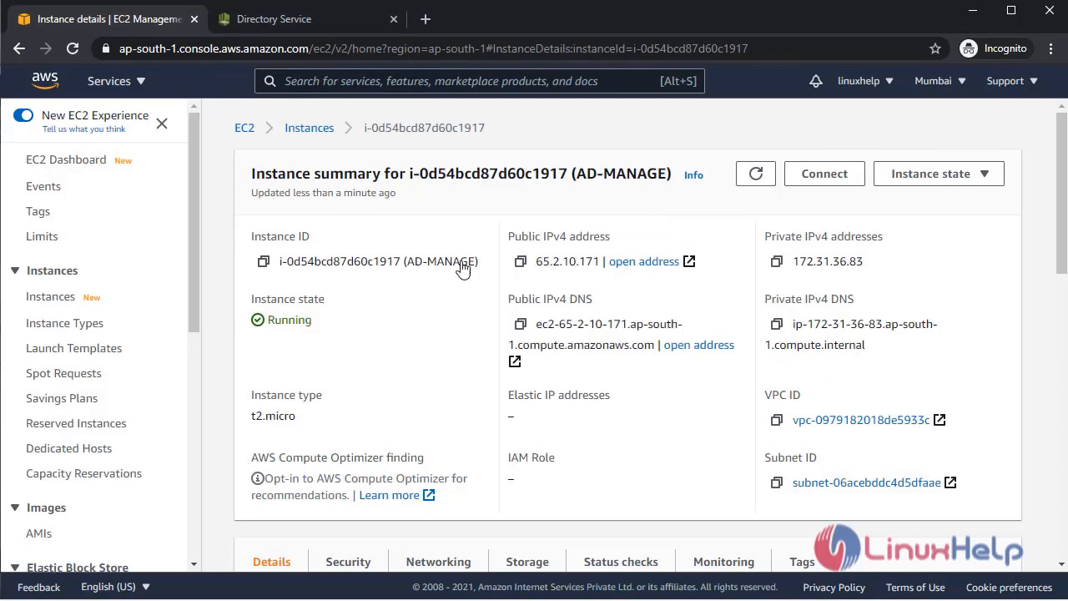
From the instances list, open Get Windows password for the selected AD-MANAGE instance.
left_click(312, 130)
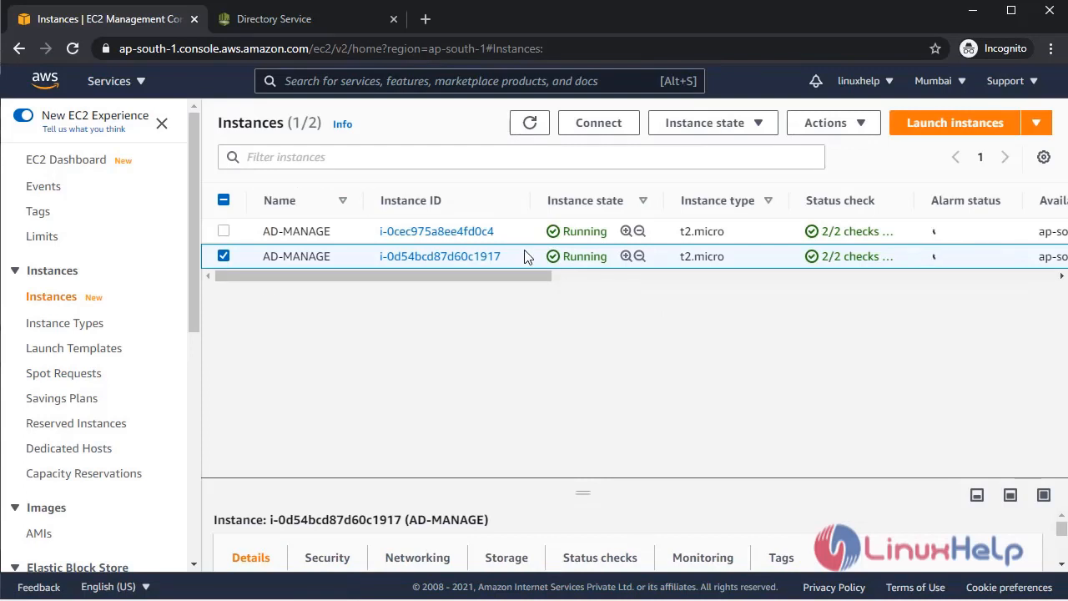
left_click(808, 134)
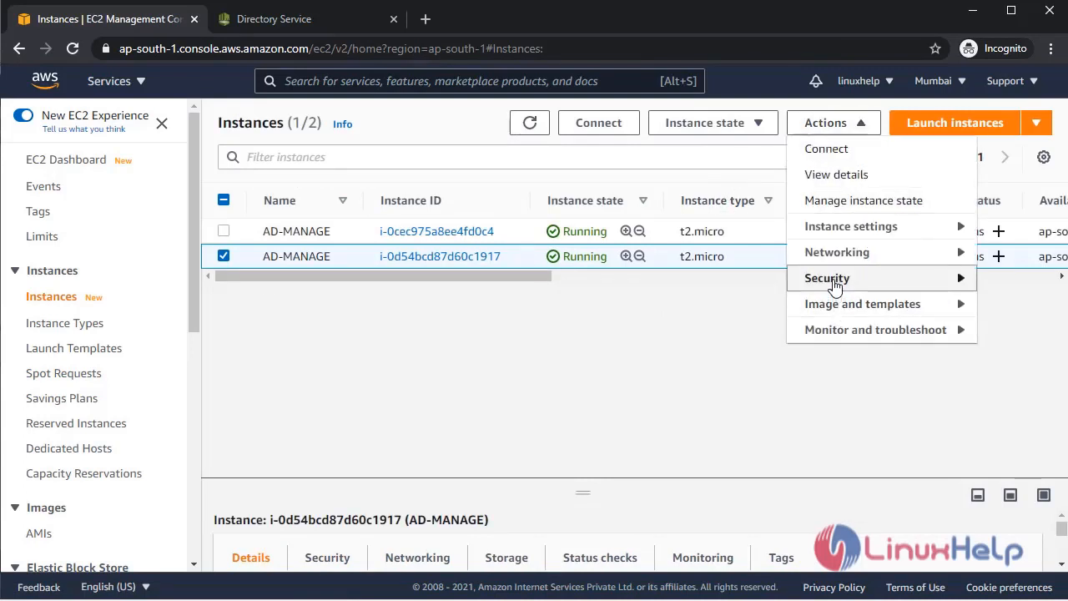
mouse_move(834, 283)
left_click(701, 307)
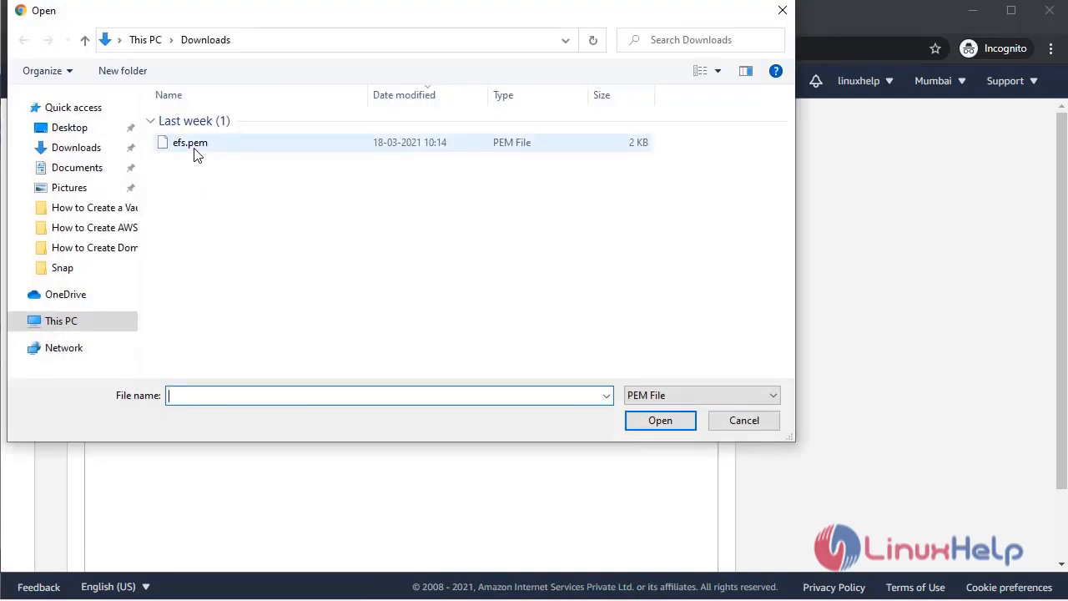
Load the efs.pem key pair file and decrypt the Administrator password.
left_click(194, 145)
left_click(655, 423)
scroll(322, 448, "down", 2)
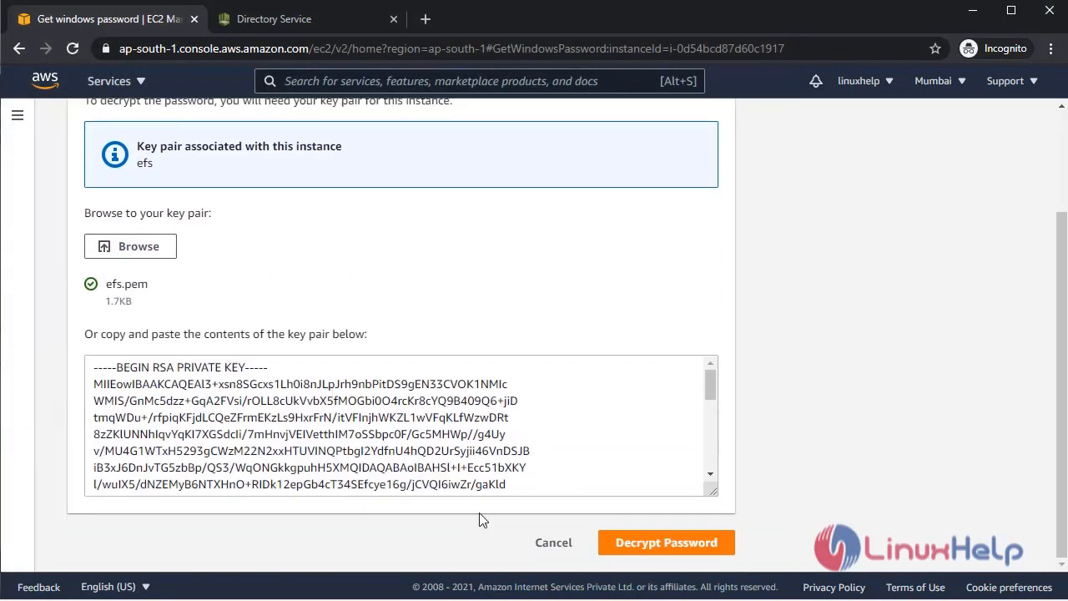
left_click(647, 543)
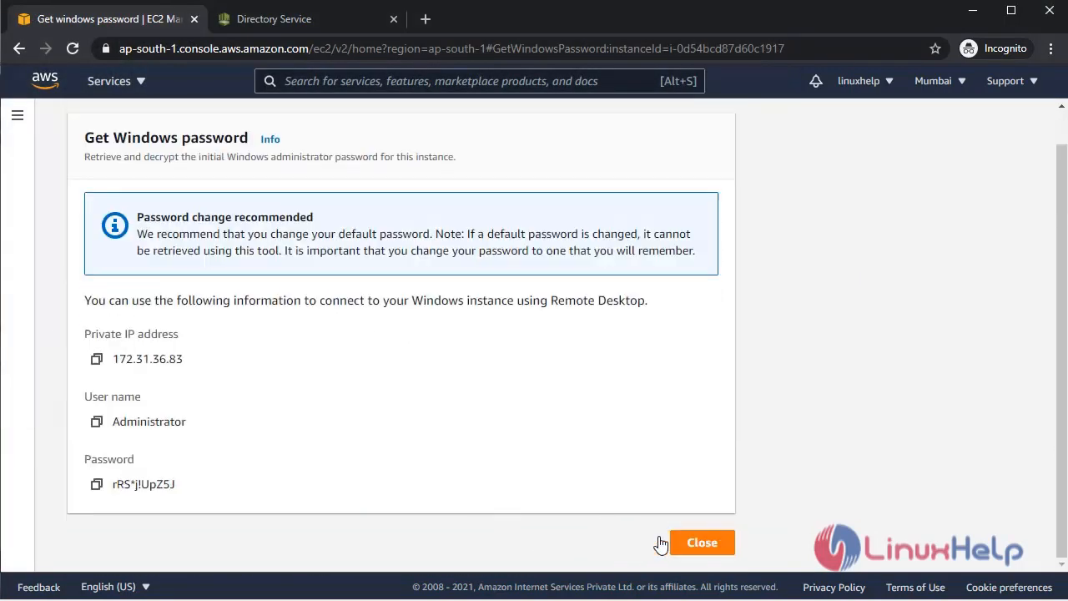
Enter Administrator as the user name in the Windows Security prompt.
double_click(137, 420)
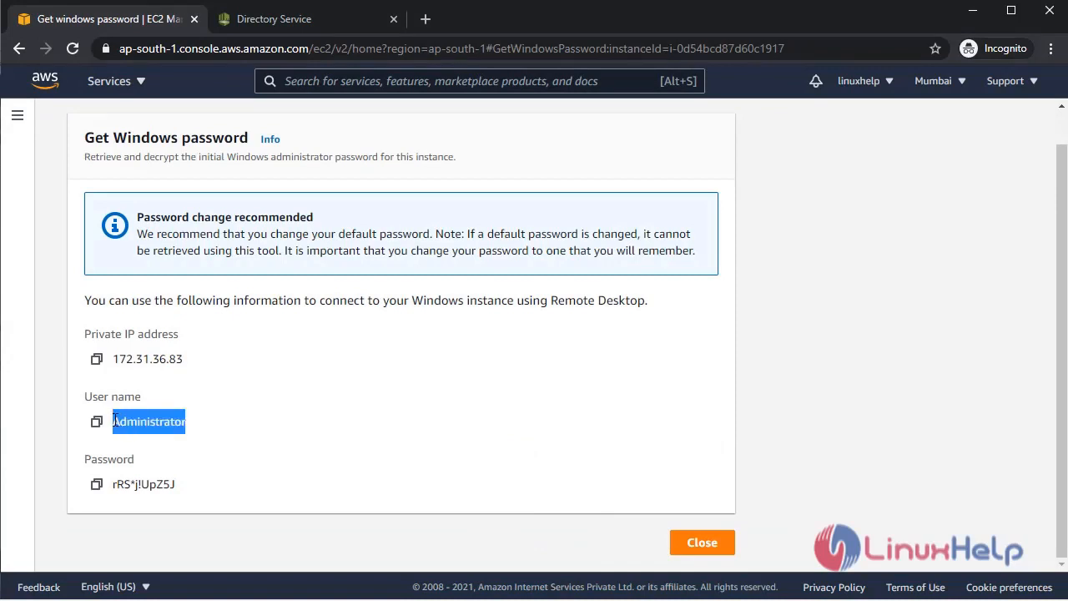
left_click(425, 448)
left_click_drag(200, 428, 115, 421)
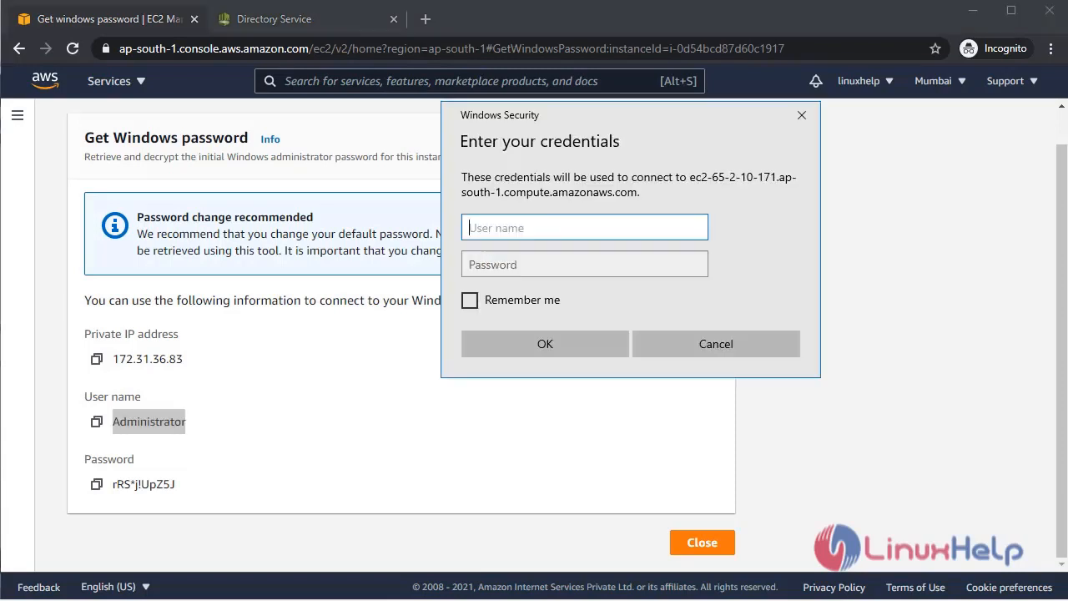
key("ctrl+v")
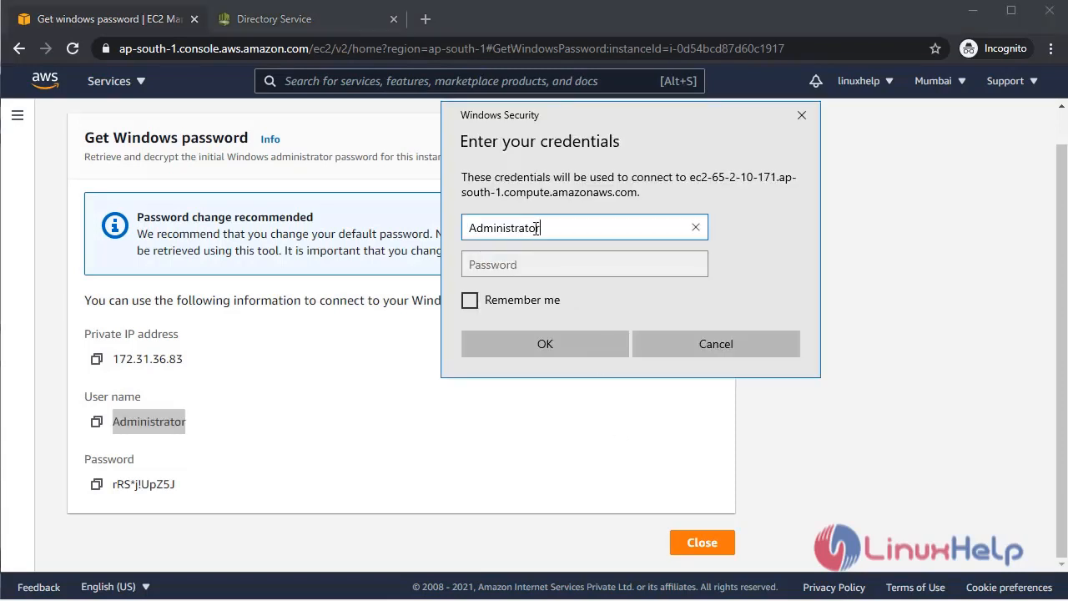
Paste the decrypted password, sign in, and accept the unverified certificate warning.
left_click(96, 484)
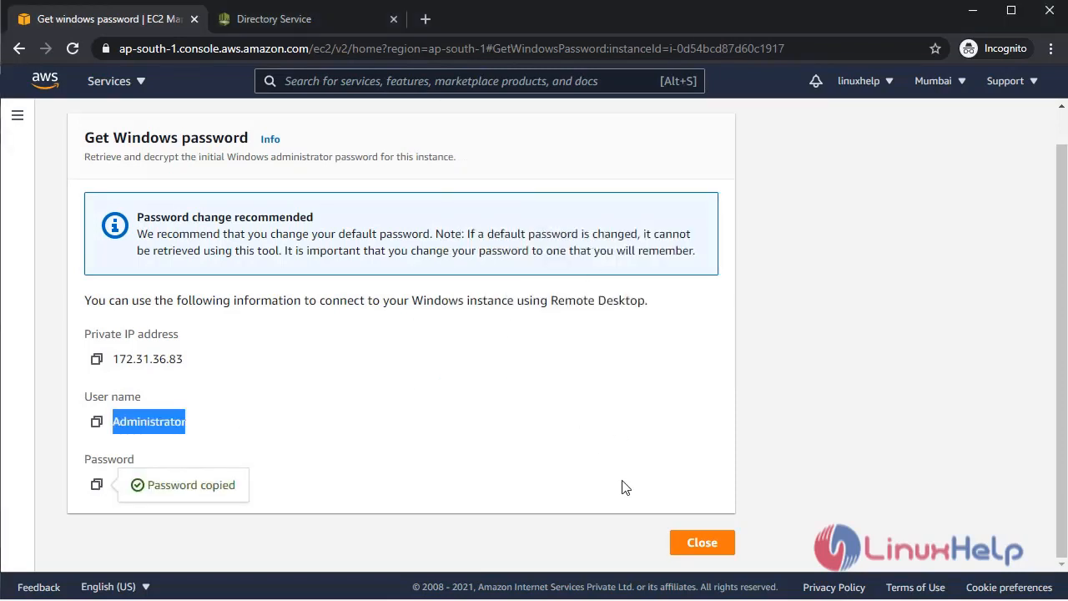
key("alt+Tab")
left_click(542, 264)
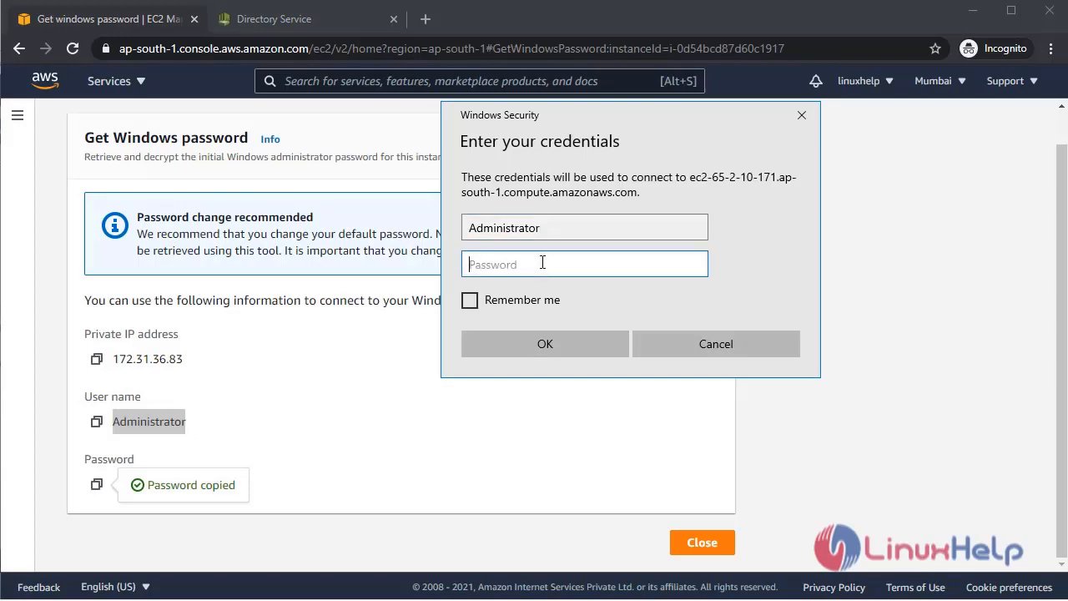
key("ctrl+v")
left_click(577, 335)
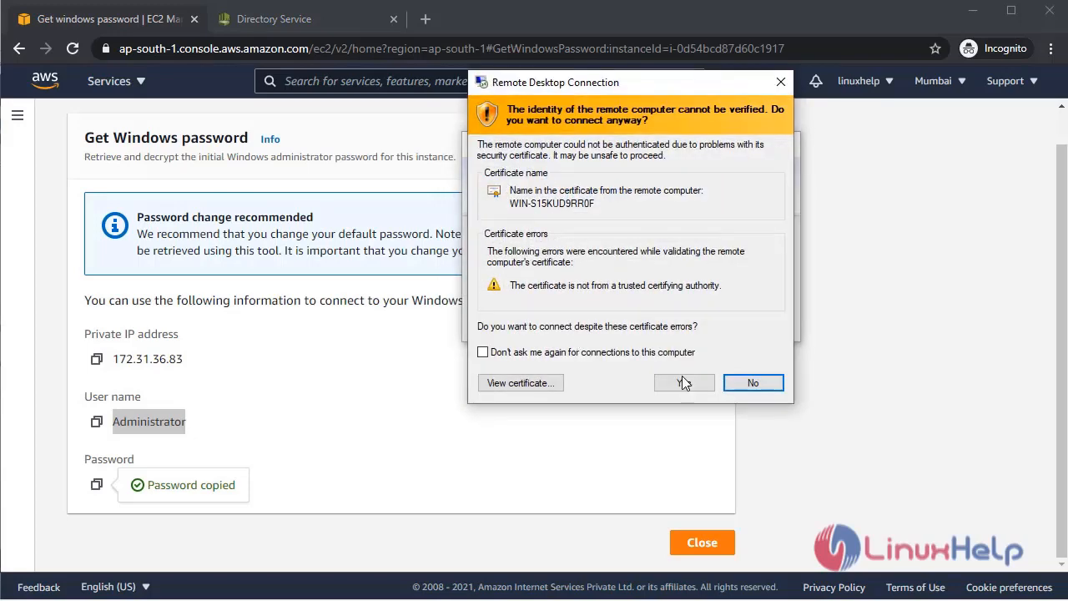
left_click(682, 382)
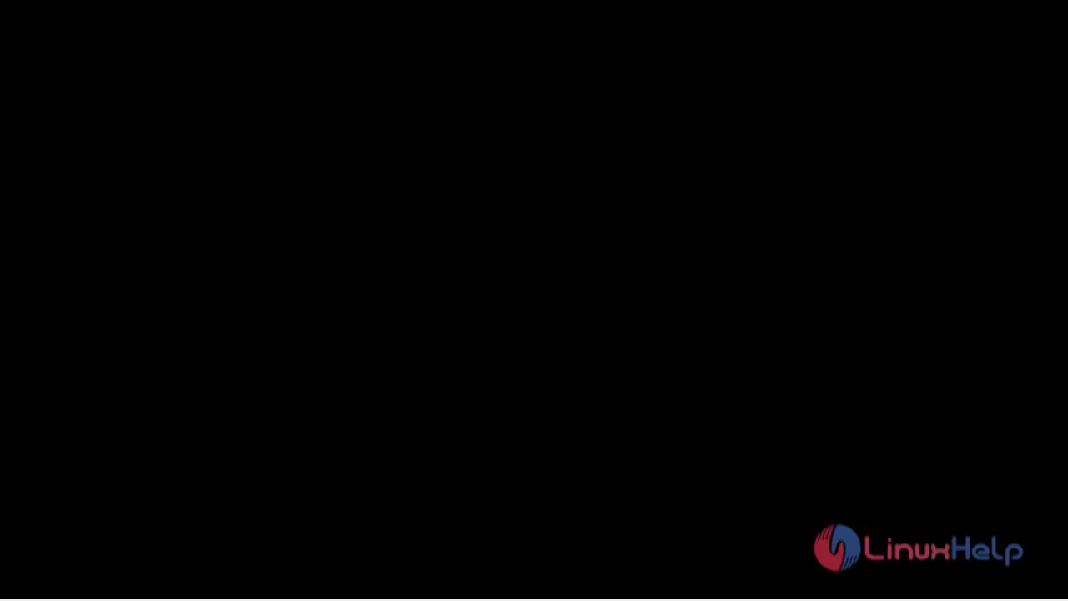
Switch the remote session out of full screen into a larger window at the top-left.
left_click(679, 9)
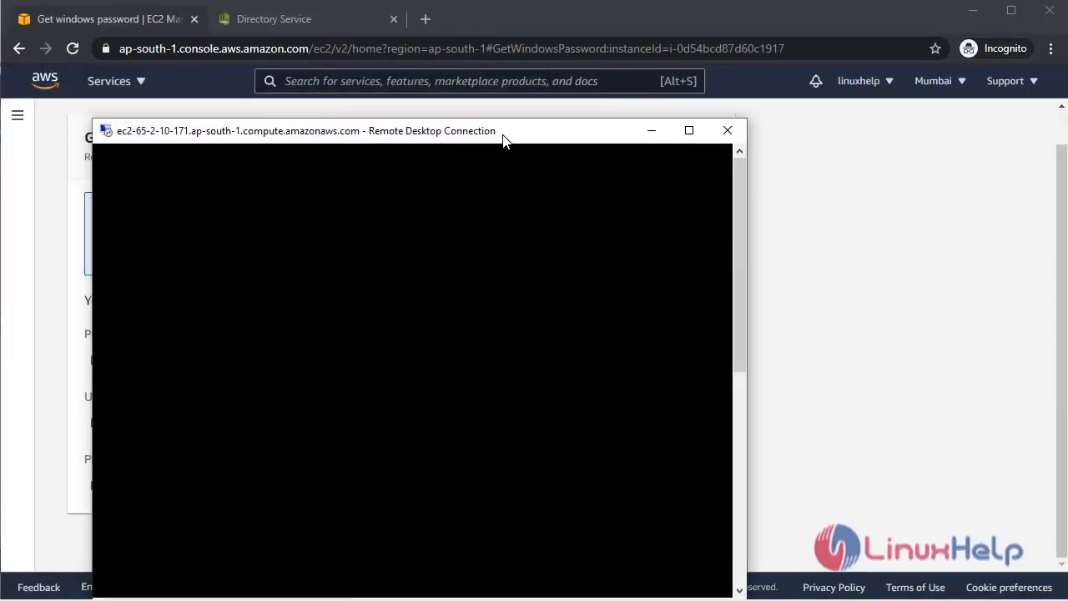
left_click_drag(503, 143, 469, 38)
left_click_drag(425, 29, 411, 20)
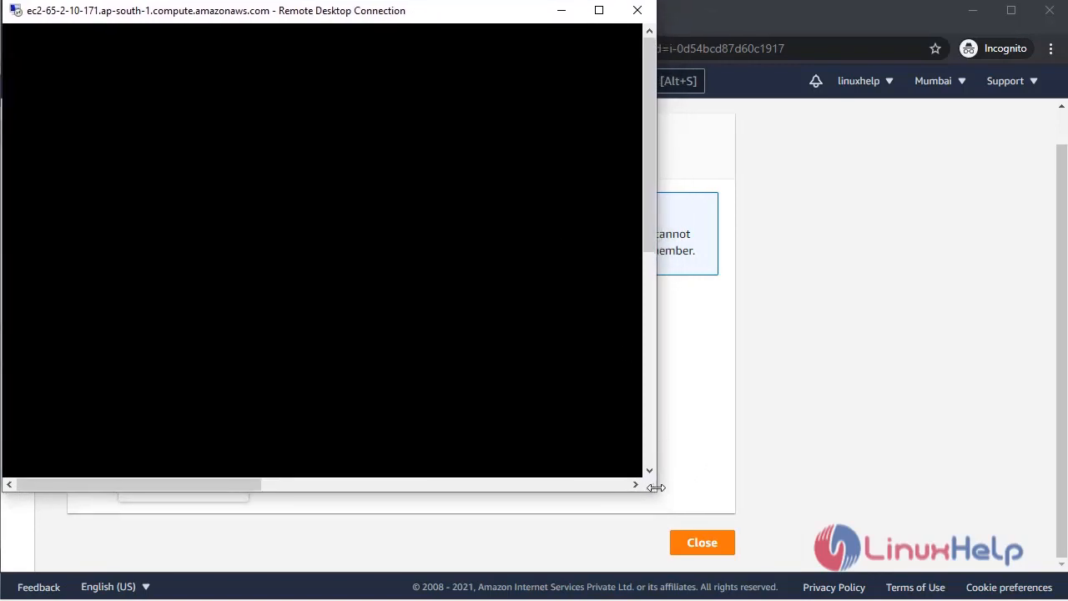
left_click_drag(656, 486, 922, 521)
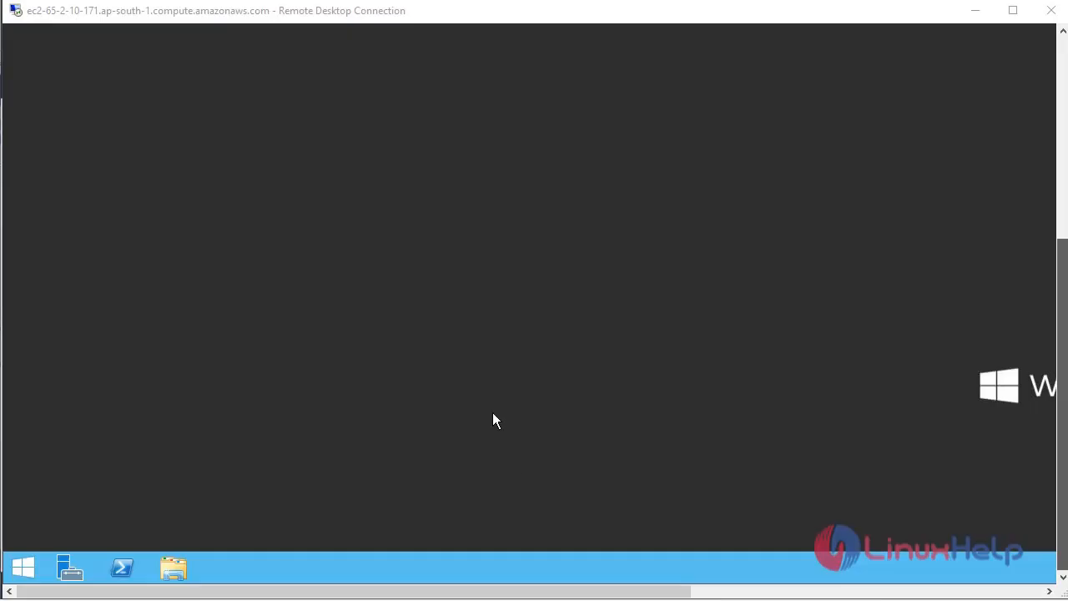
Open File Explorer's Documents folder on the server, then show This PC's folders and drives.
left_click_drag(525, 593, 419, 591)
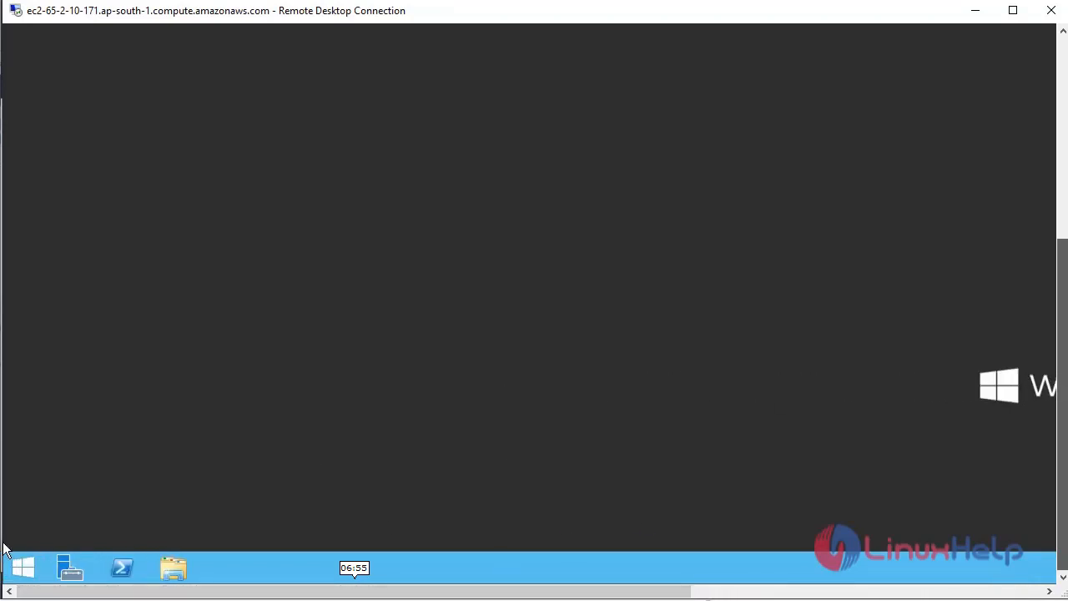
left_click(174, 567)
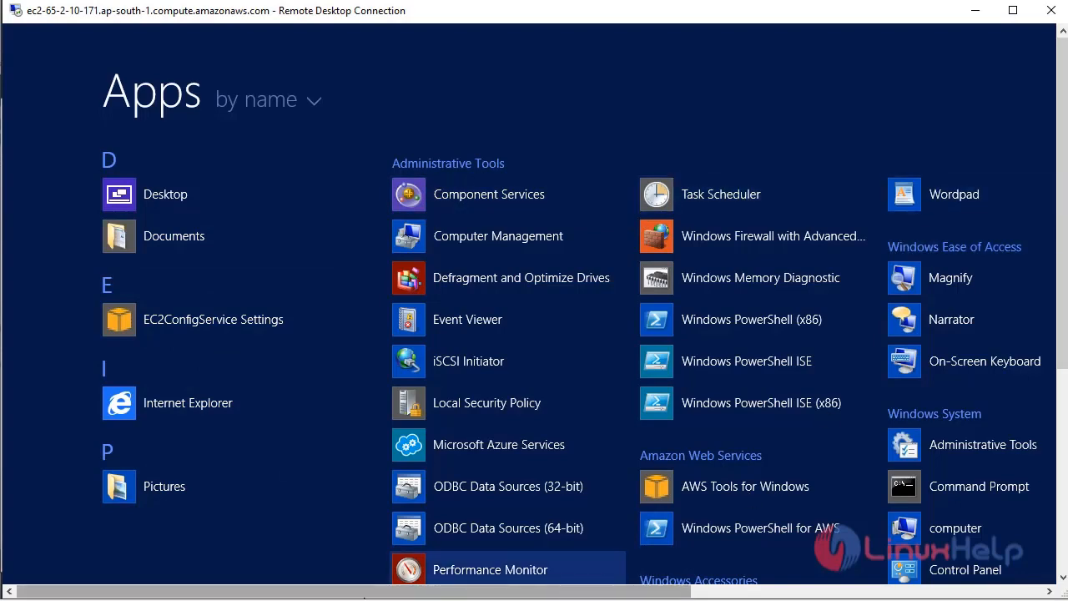
left_click_drag(378, 592, 348, 591)
left_click(167, 236)
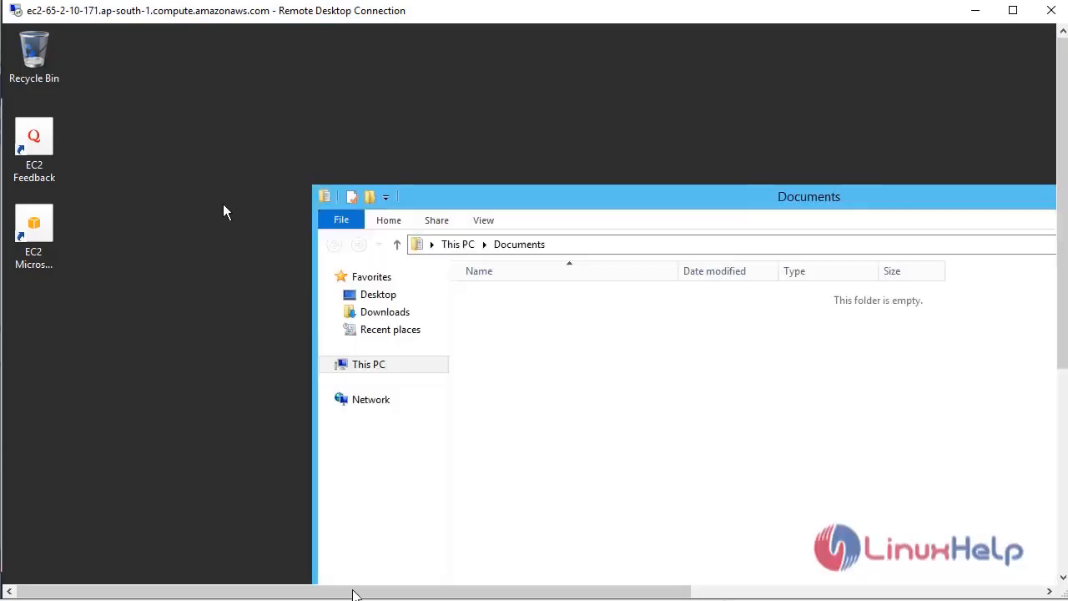
left_click_drag(598, 201, 373, 119)
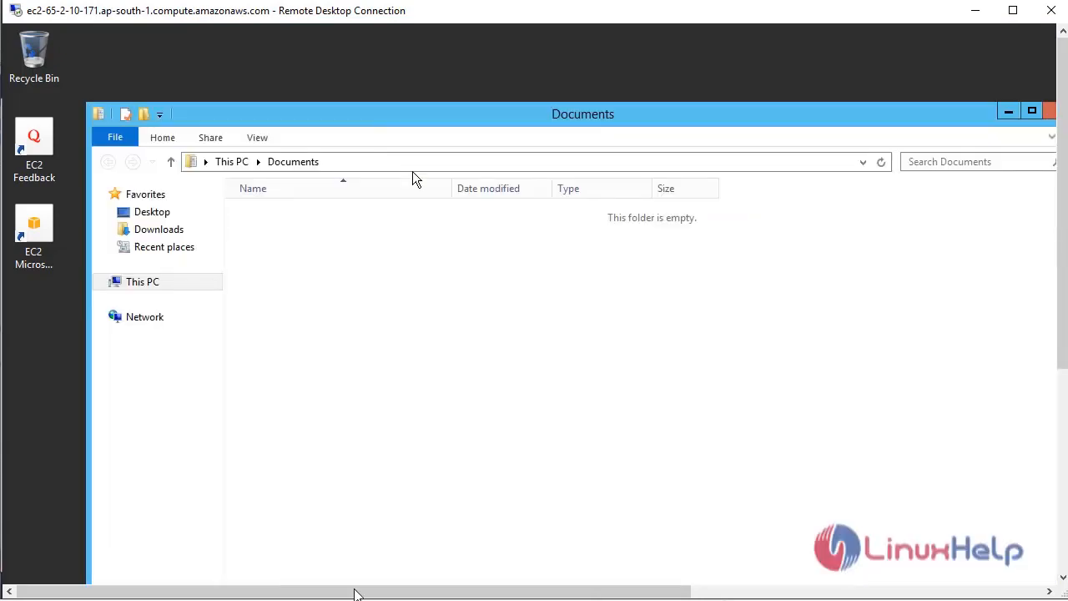
left_click(152, 288)
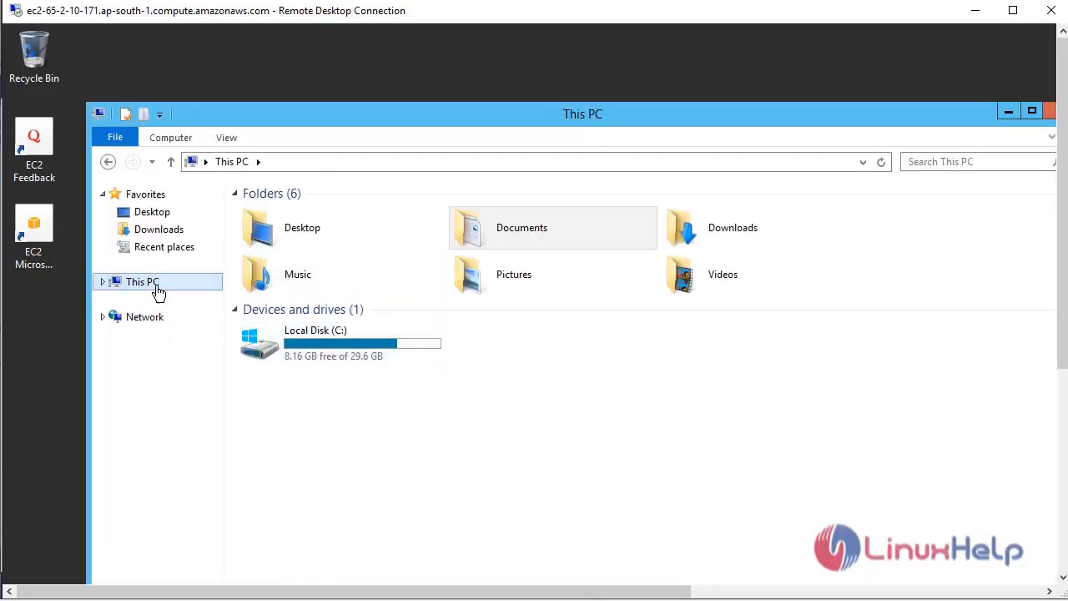
Open This PC's Properties, maximize System, and open System Properties showing workgroup WORKGROUP.
right_click(161, 287)
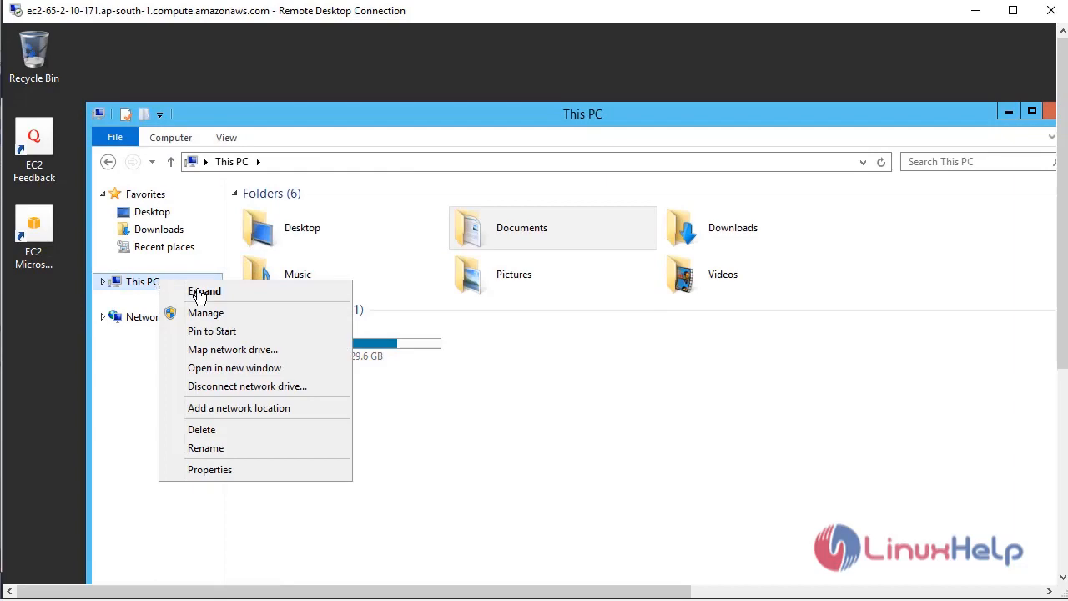
left_click(209, 470)
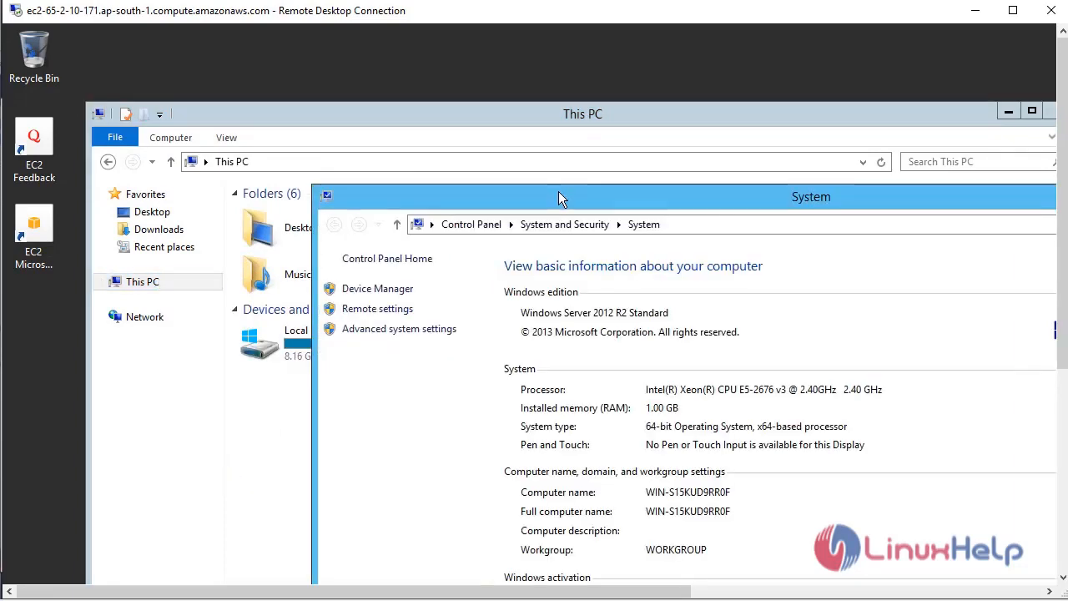
double_click(558, 192)
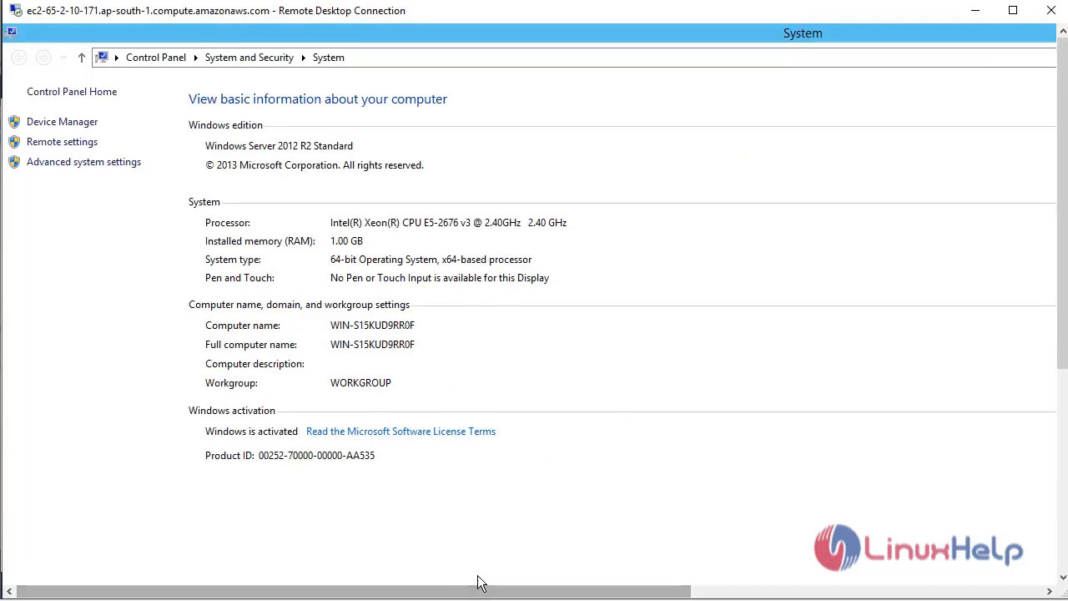
left_click_drag(473, 592, 856, 575)
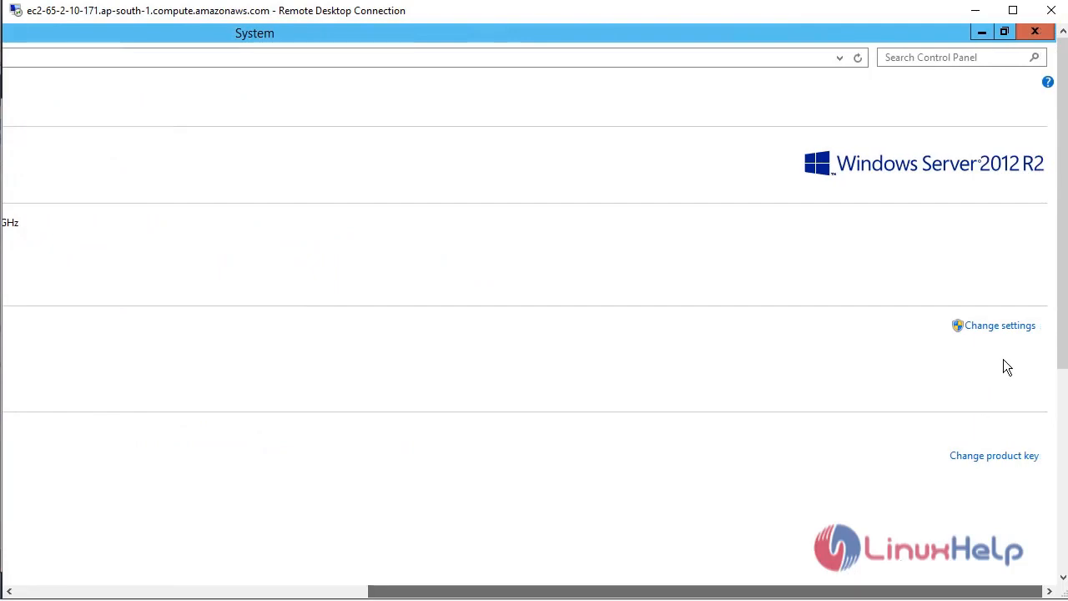
left_click(998, 327)
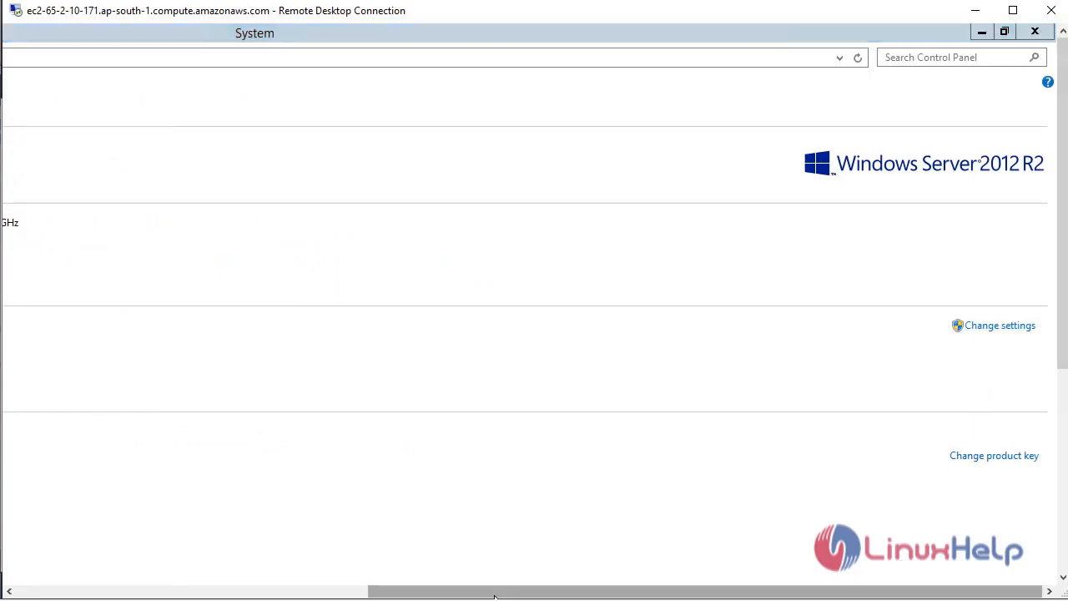
left_click_drag(488, 594, 136, 548)
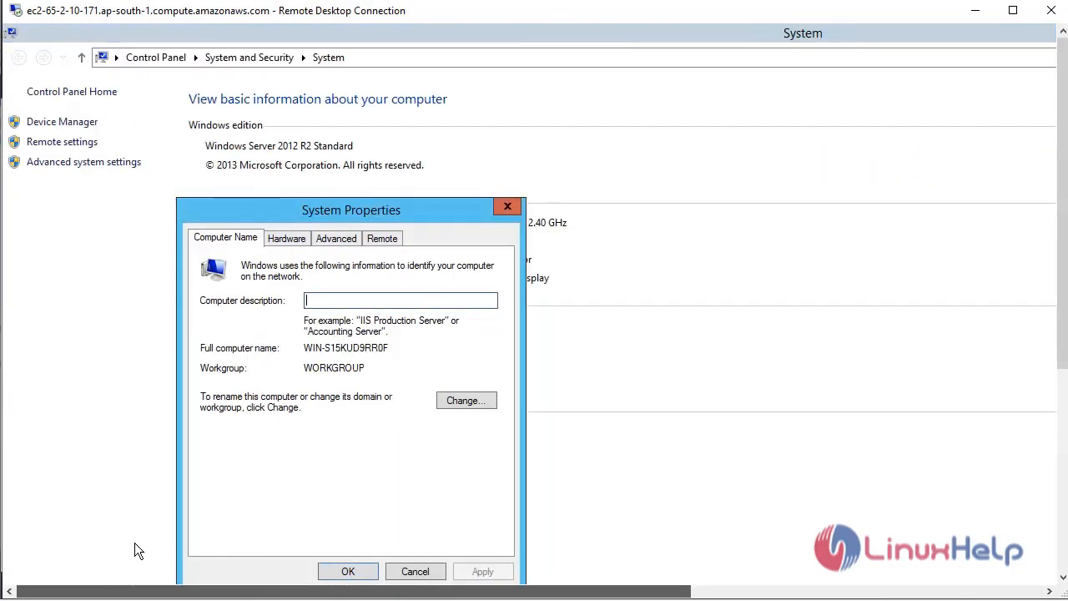
left_click_drag(377, 210, 377, 186)
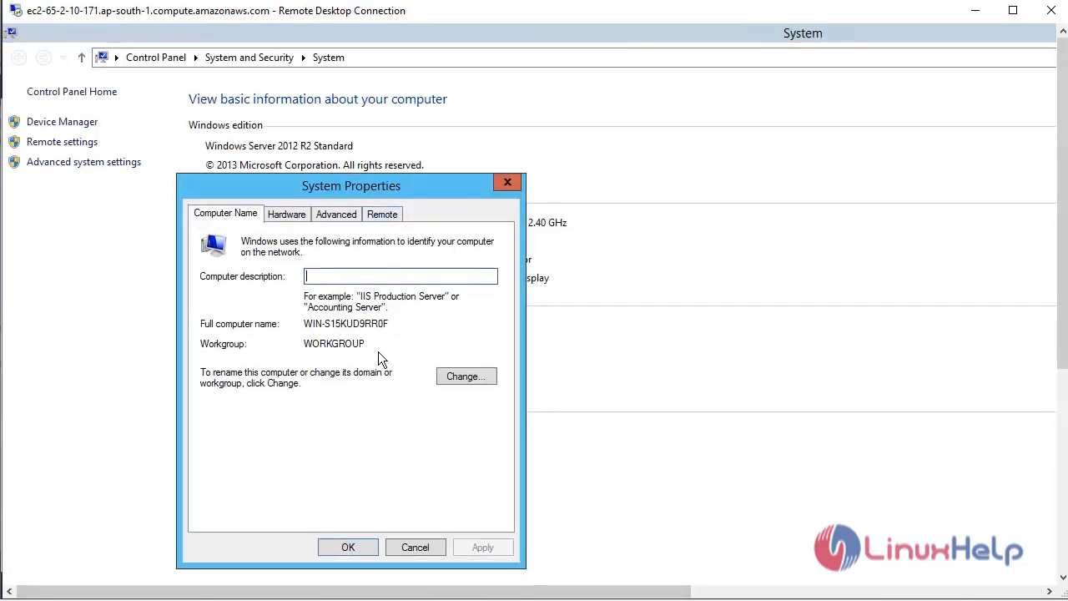
Try joining domain example.com, dismiss the unreachable domain controller error, and minimize the session.
left_click(466, 376)
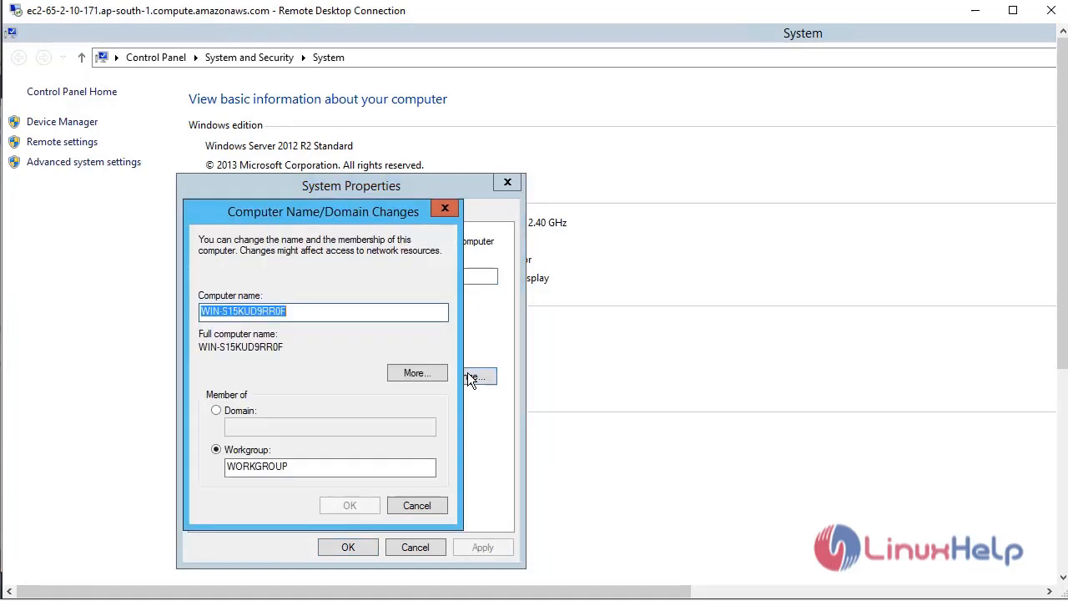
left_click(222, 414)
left_click(301, 427)
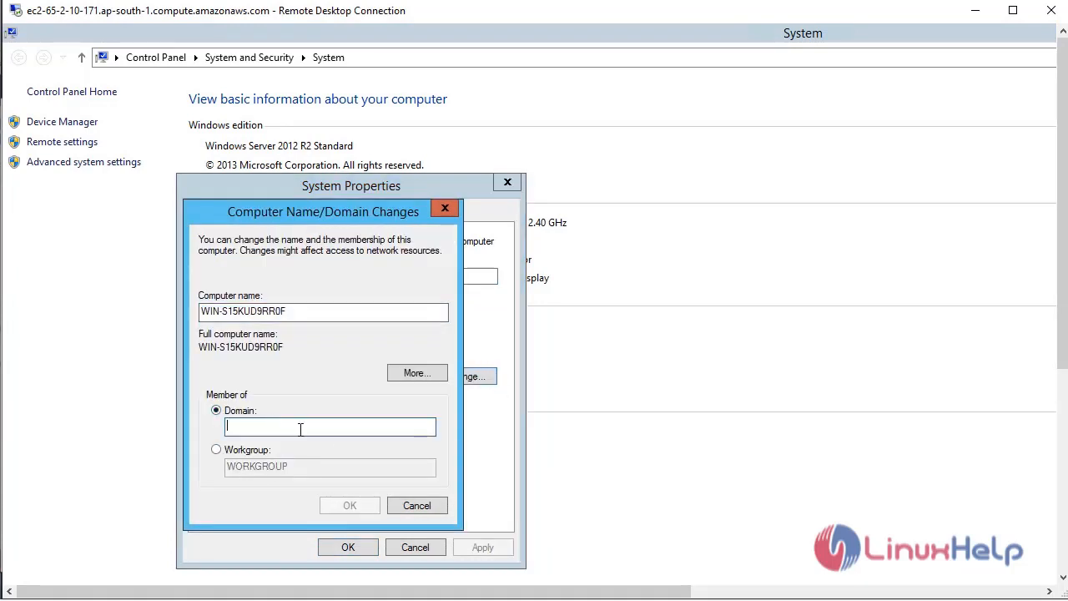
type("exa")
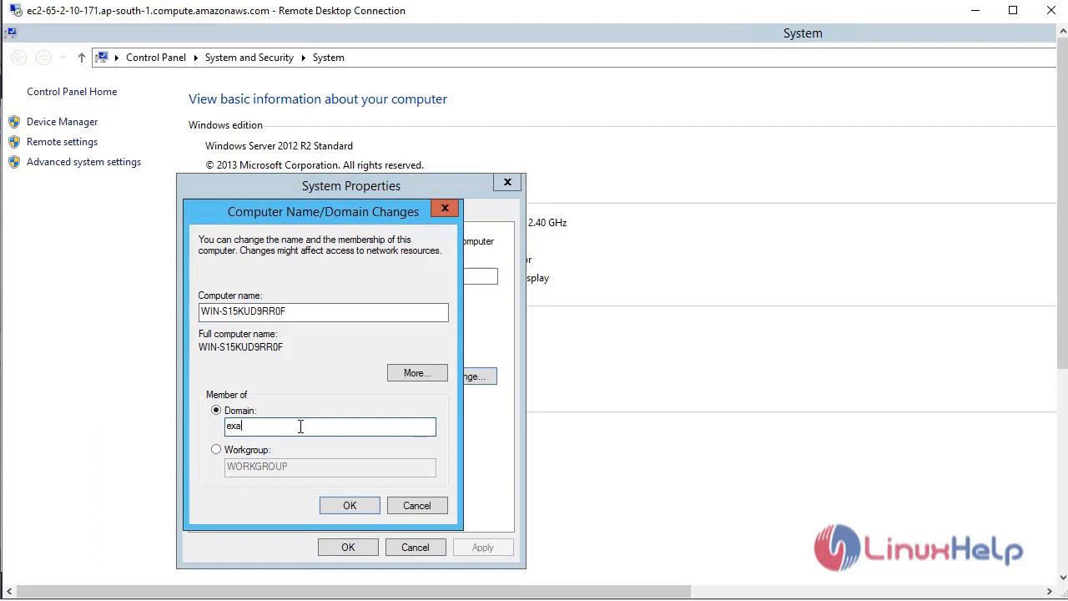
type("mple.com")
left_click(353, 500)
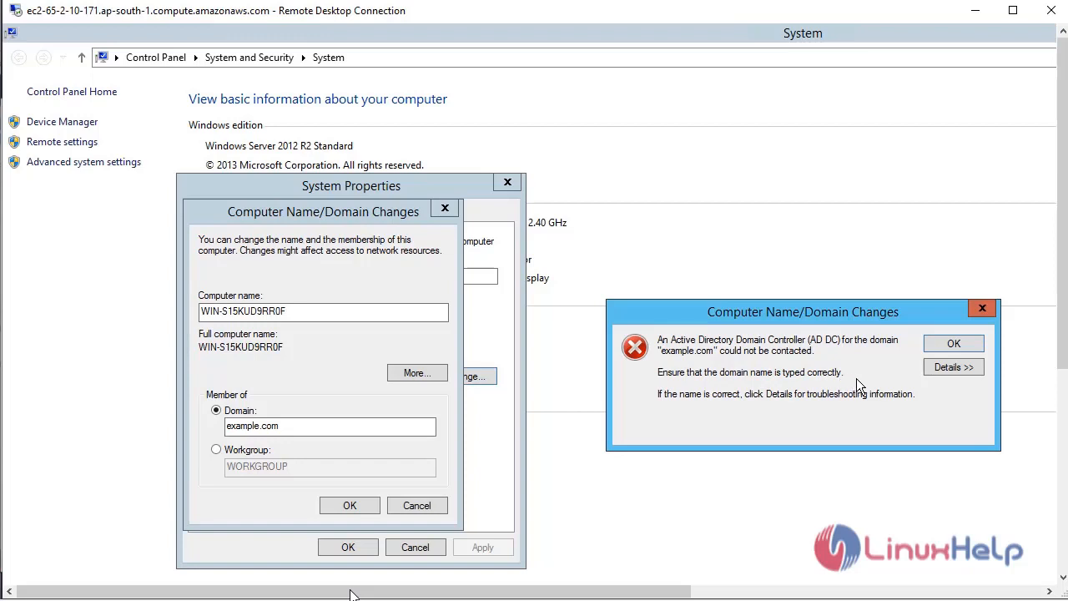
left_click(955, 344)
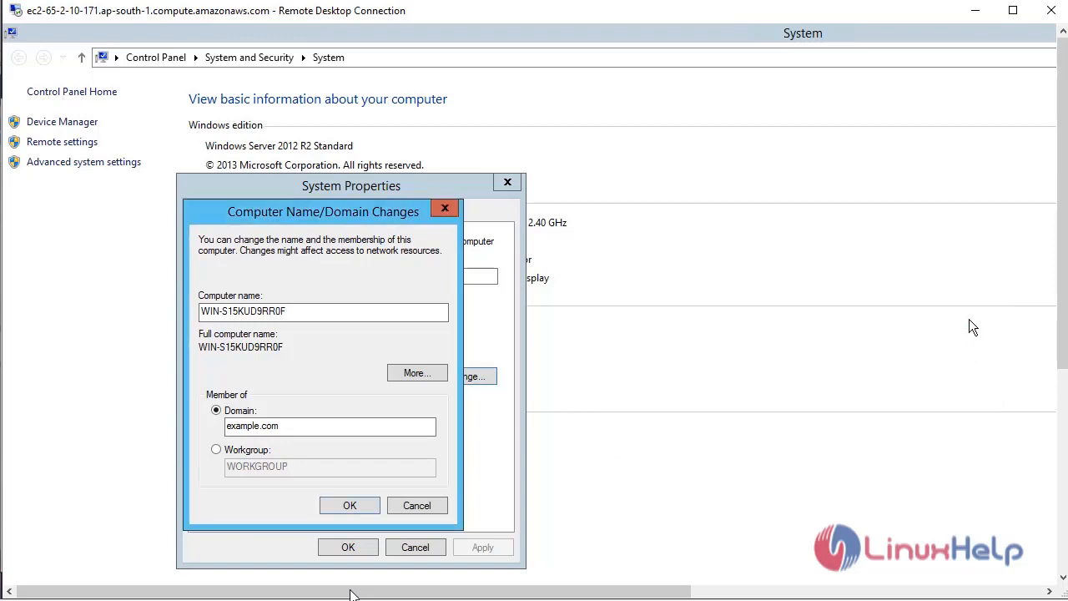
left_click(981, 17)
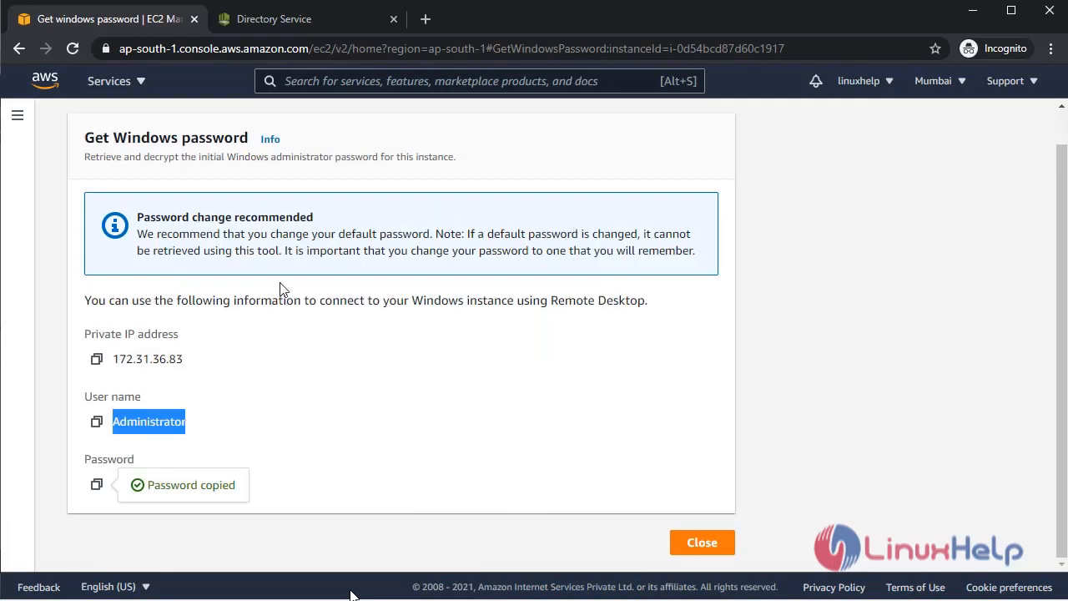
Open directory d-9f673ffd78's networking details and select its first DNS address, 172.31.47.118.
scroll(280, 288, "up", 1)
left_click(275, 18)
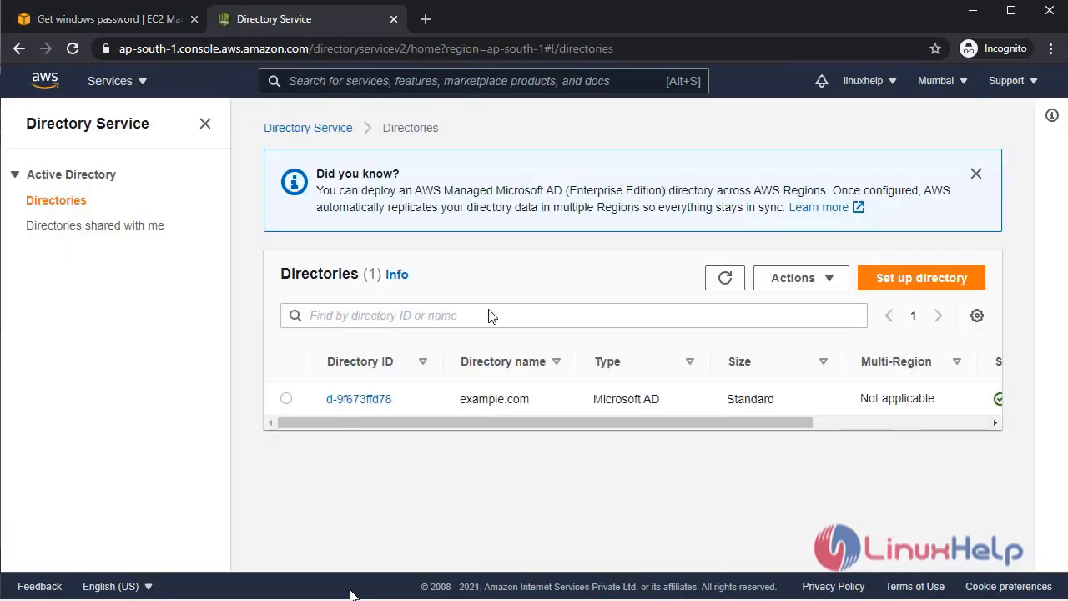
left_click(286, 399)
left_click(384, 400)
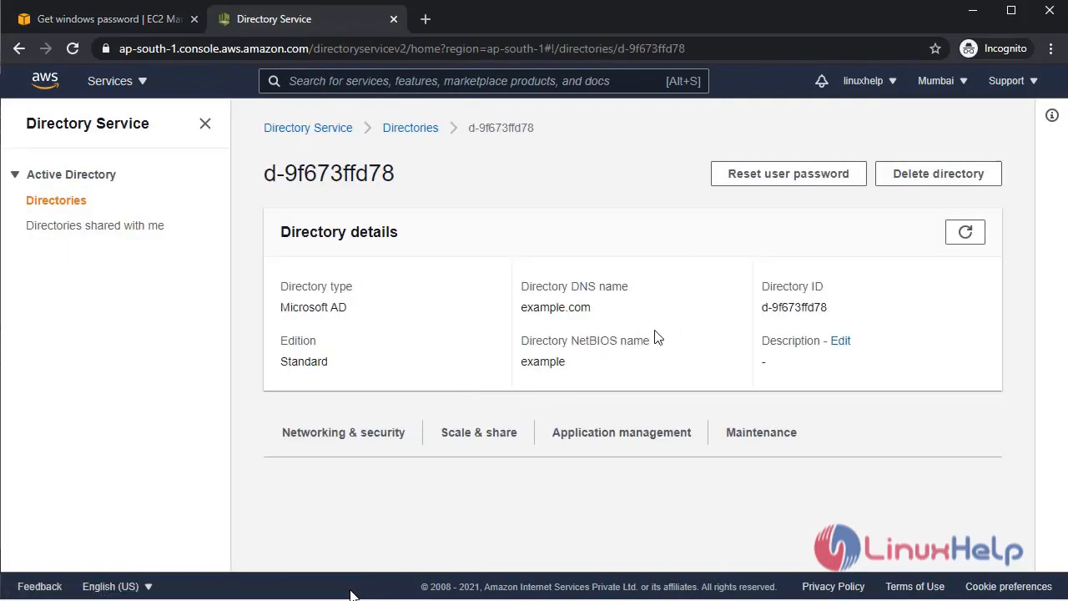
scroll(395, 351, "down", 3)
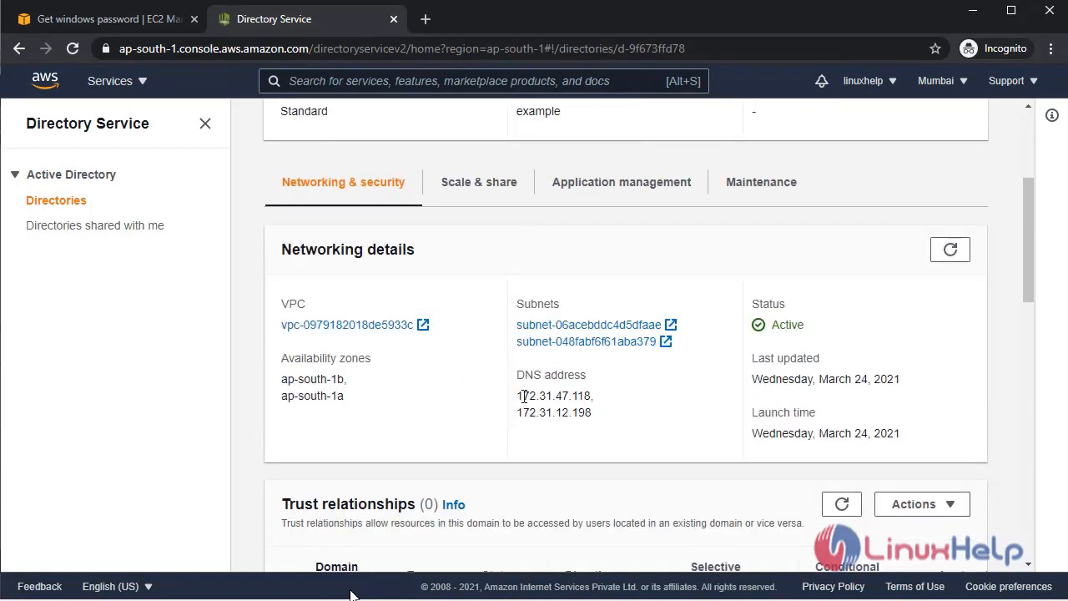
left_click_drag(518, 396, 591, 396)
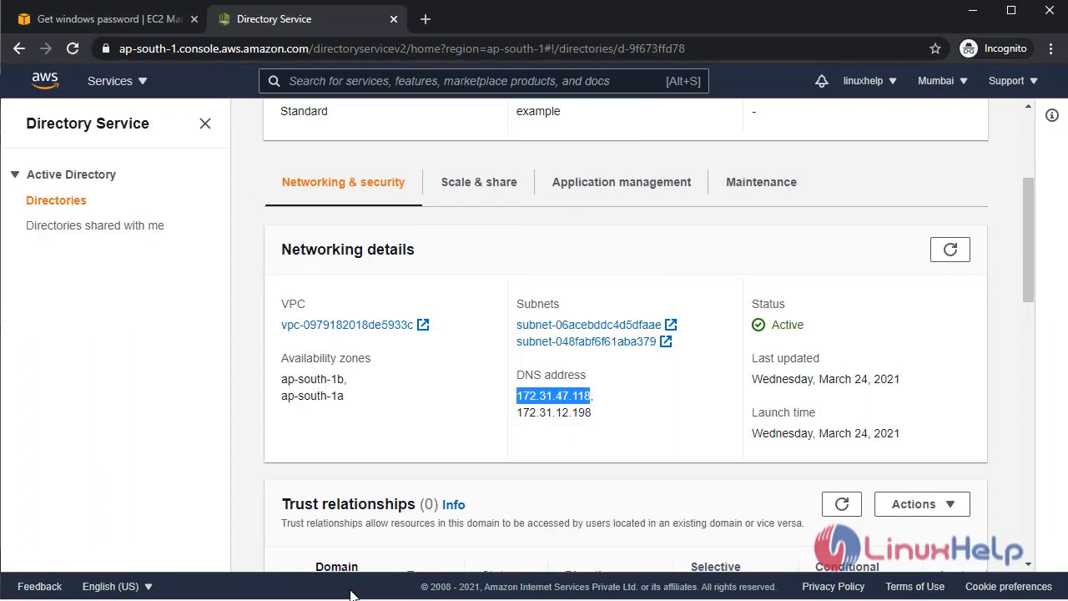
Cancel the domain change, close System Properties and System, and search the Start screen for run.
left_click(150, 599)
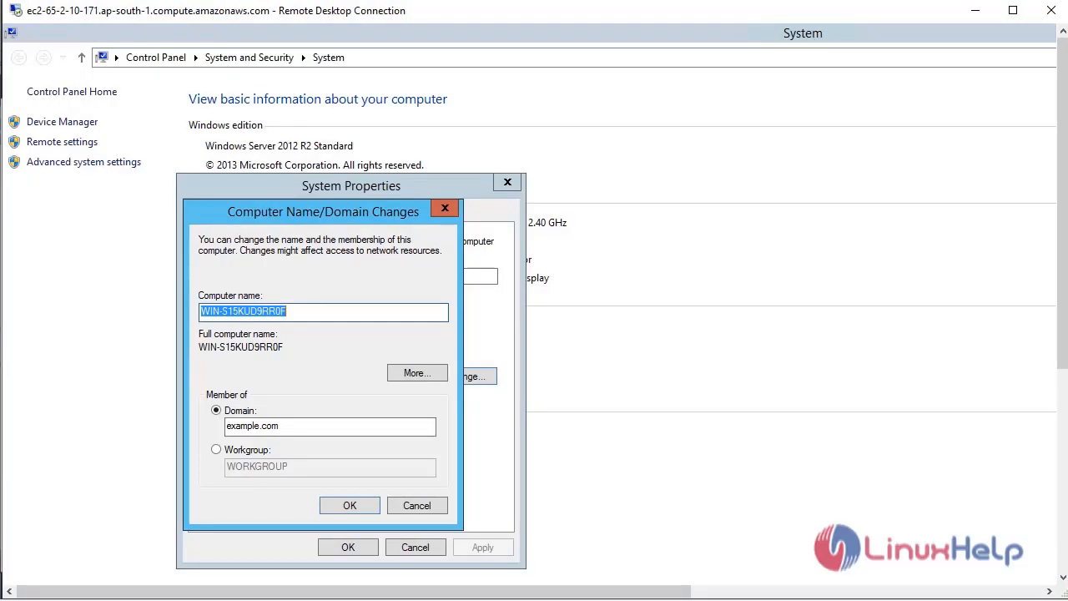
left_click(419, 506)
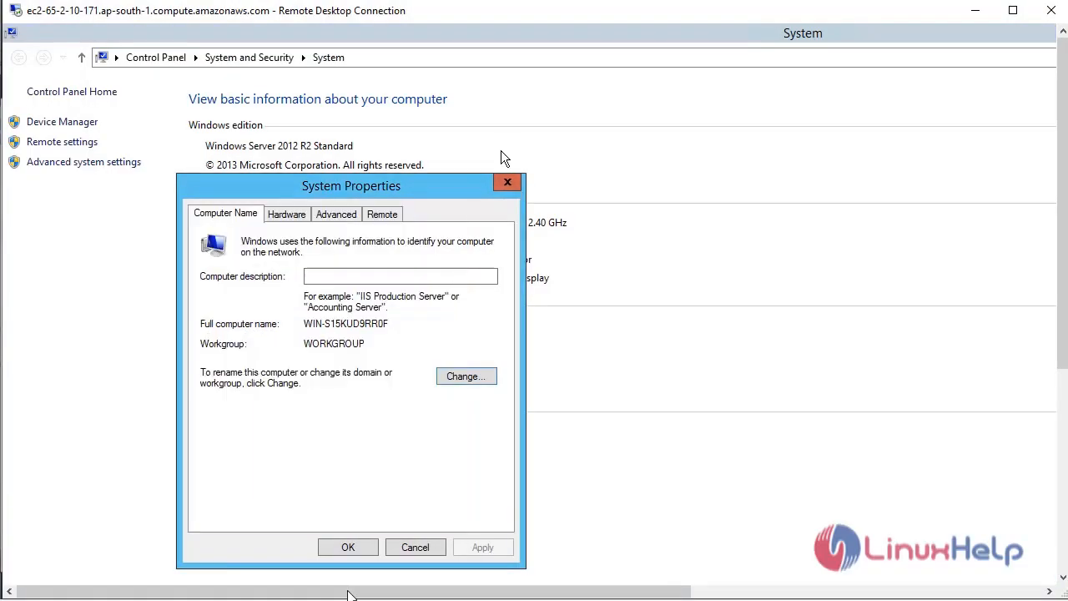
left_click(508, 181)
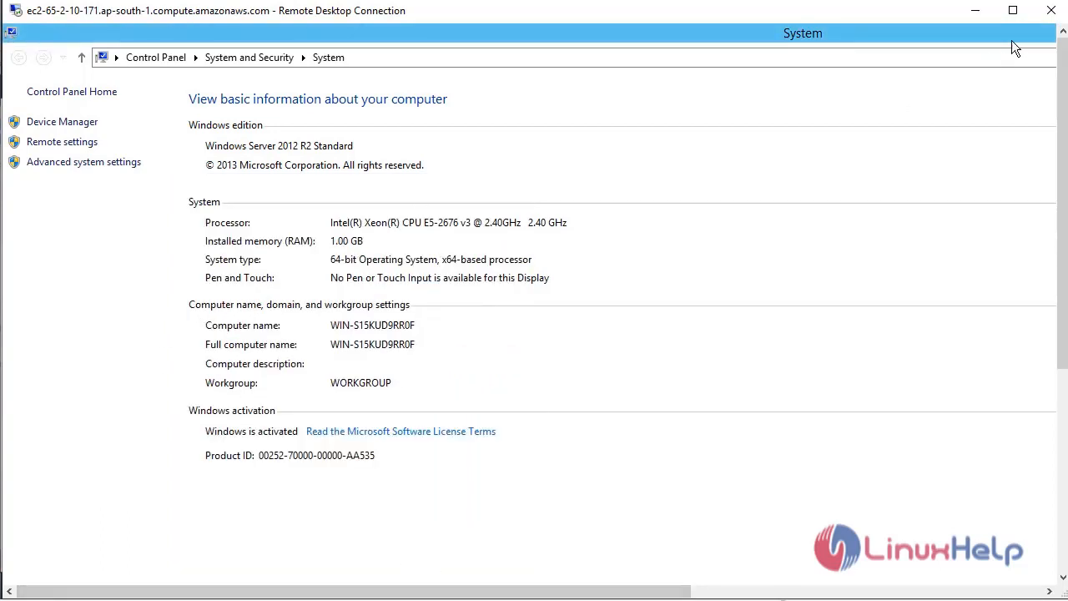
left_click(1049, 11)
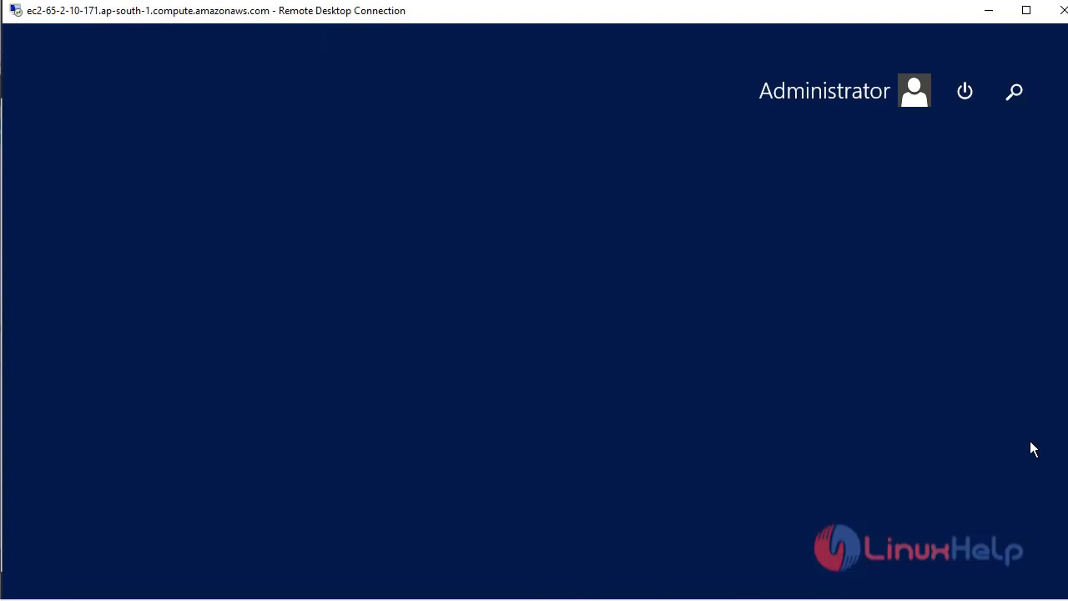
left_click(1016, 90)
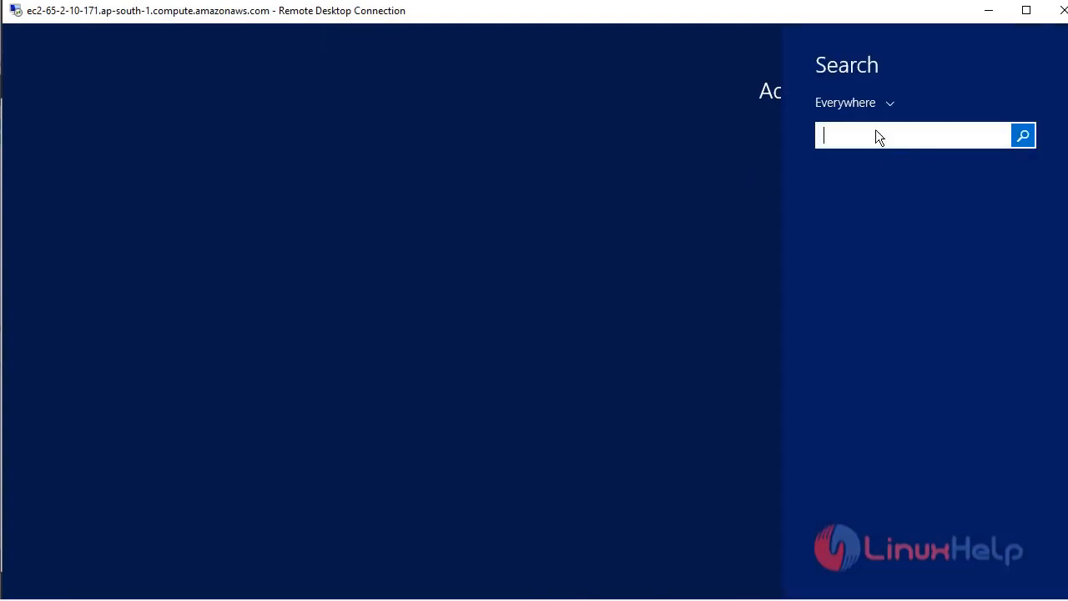
type("run")
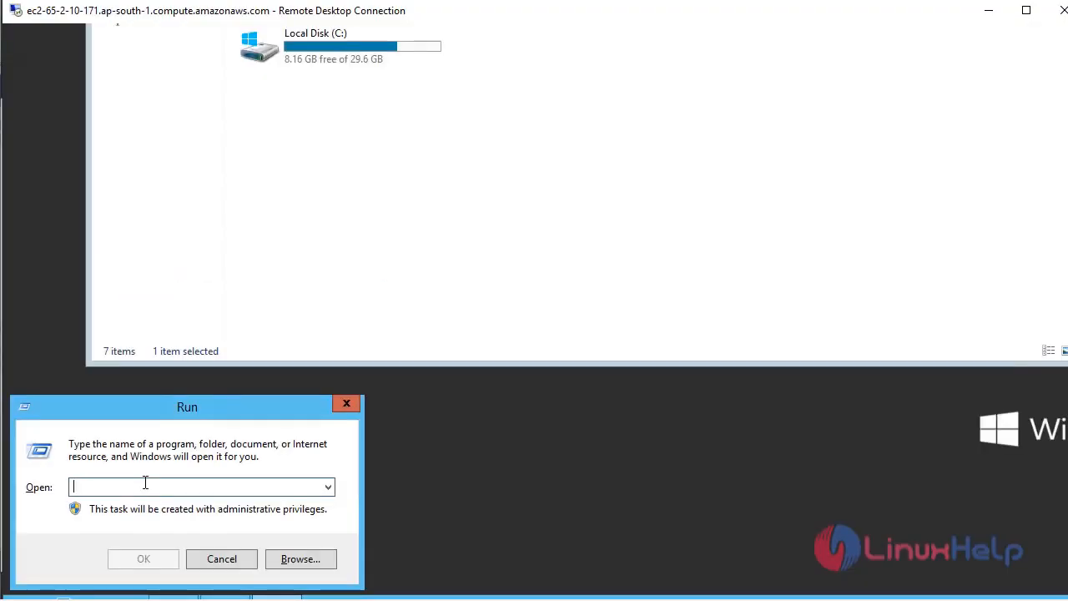
Run ncpa.cpl and open the Ethernet 2 connection's properties.
type("ncpa")
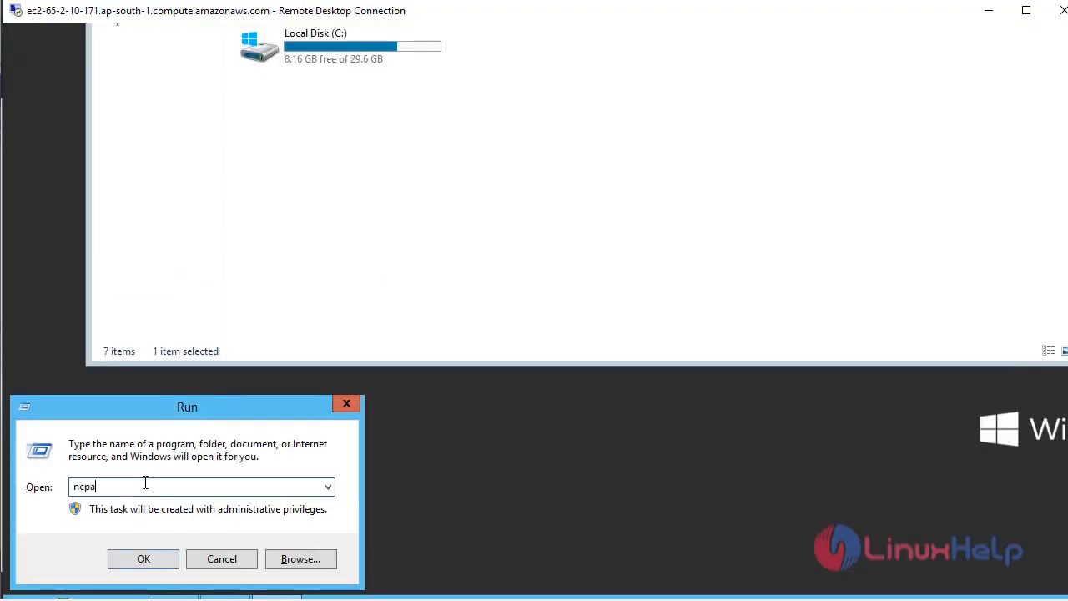
type(".cpl")
key("Return")
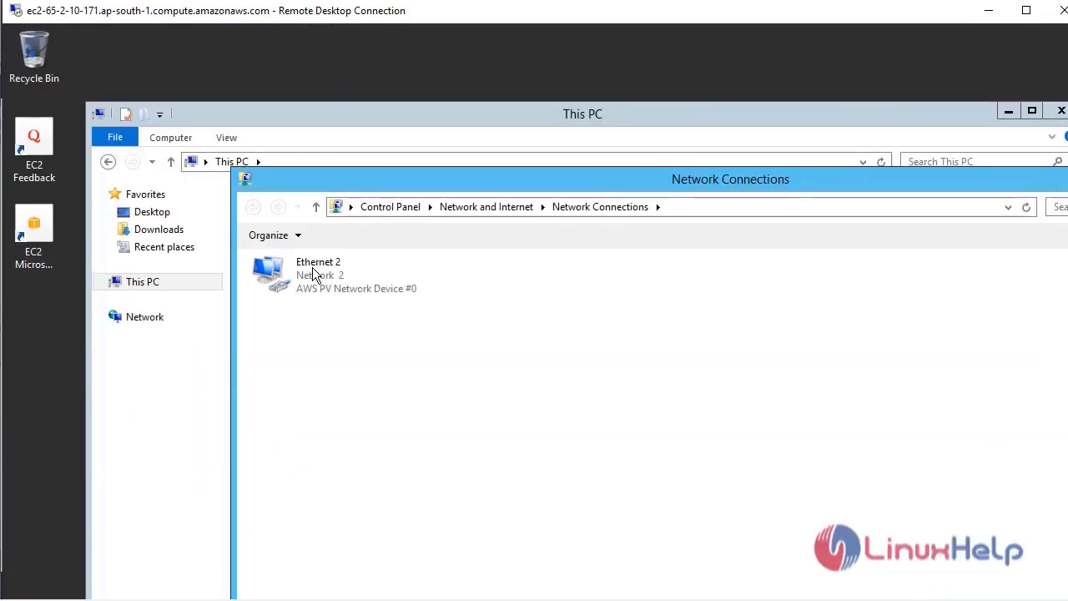
left_click(302, 282)
right_click(302, 282)
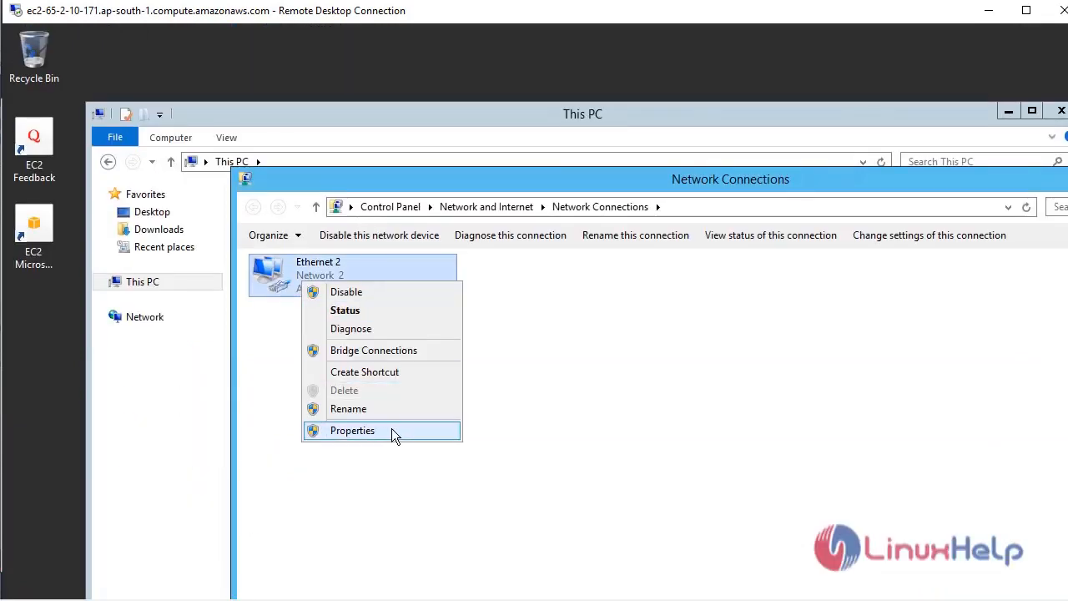
left_click(392, 431)
Set the IPv4 preferred DNS server to 172.31.47.118 and close Ethernet 2 Properties.
left_click(403, 484)
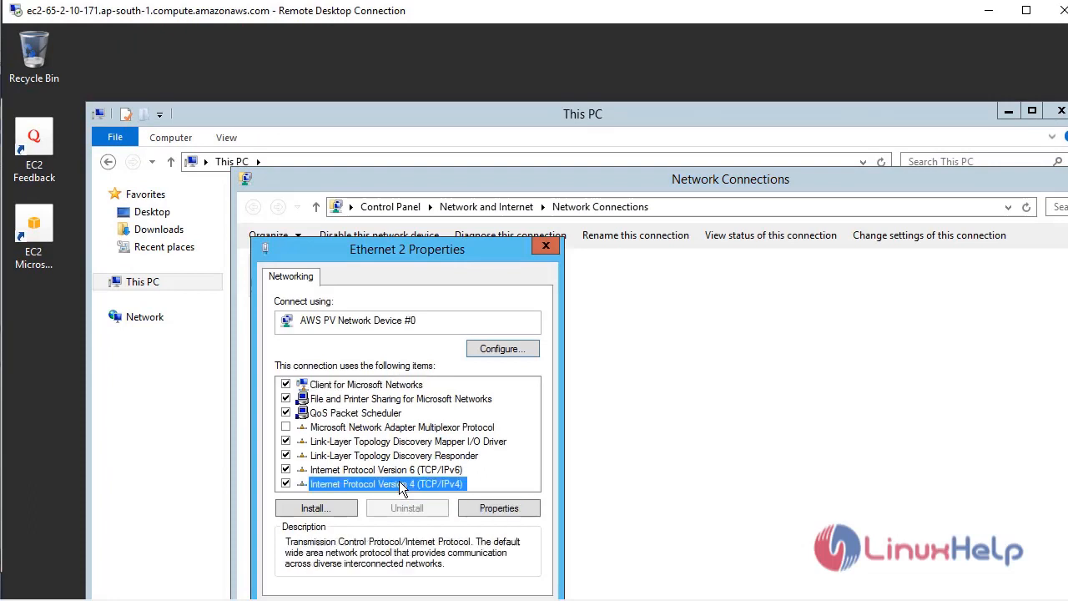
double_click(403, 484)
left_click_drag(415, 312, 368, 237)
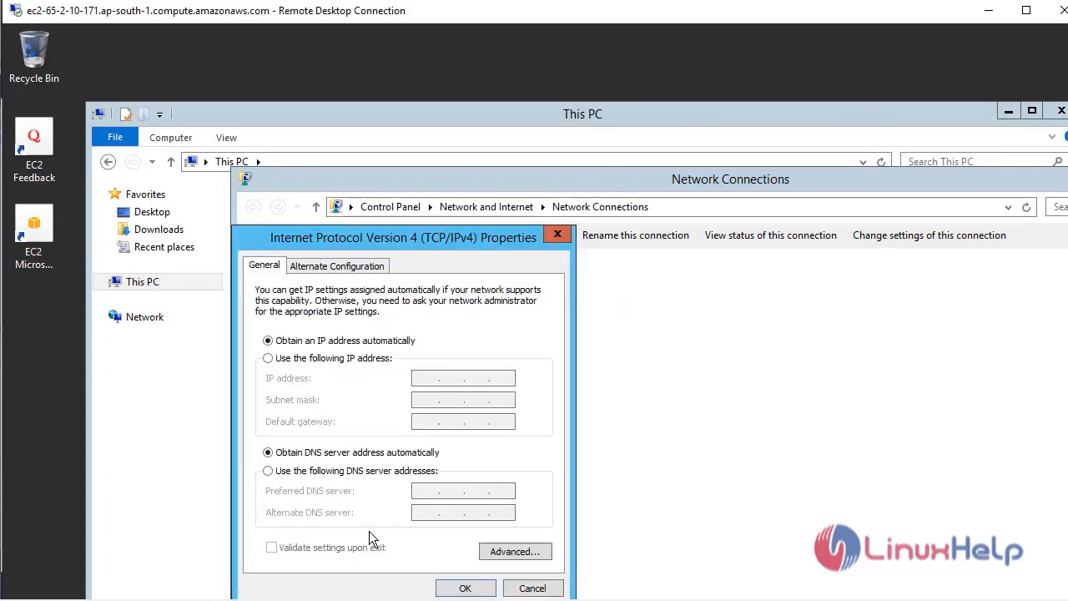
left_click(277, 473)
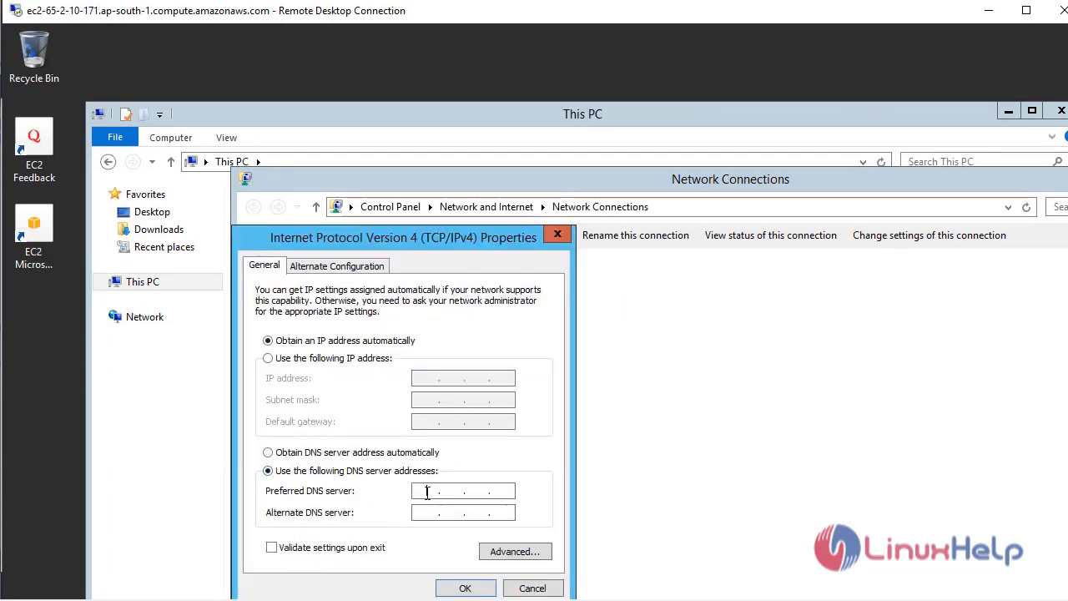
left_click(427, 492)
type("172.31.47.118")
left_click(467, 587)
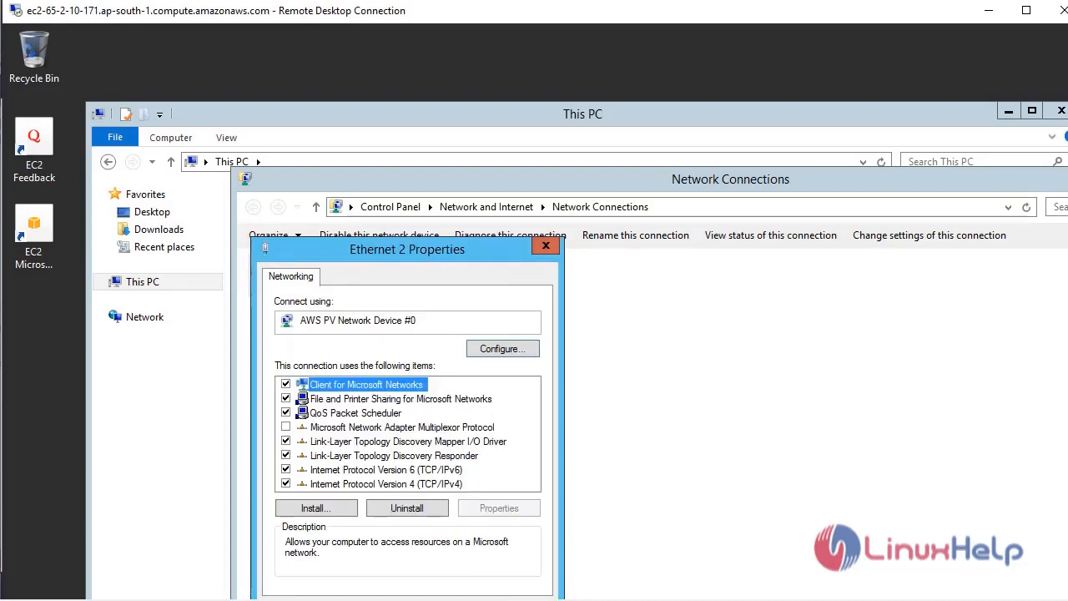
left_click(450, 599)
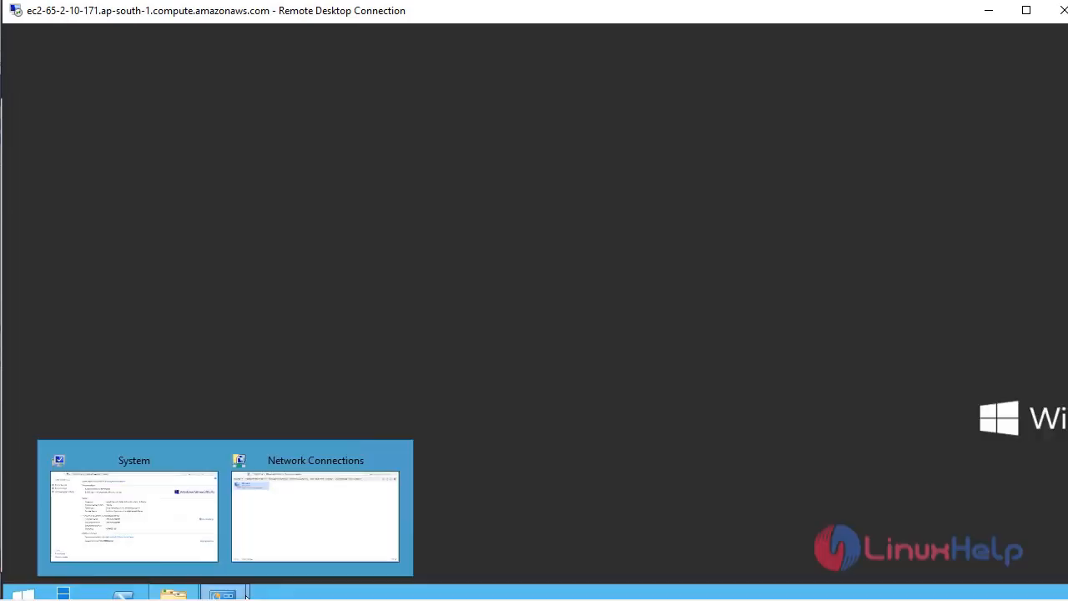
Bring the System window into view and open its computer name and domain settings.
left_click(153, 523)
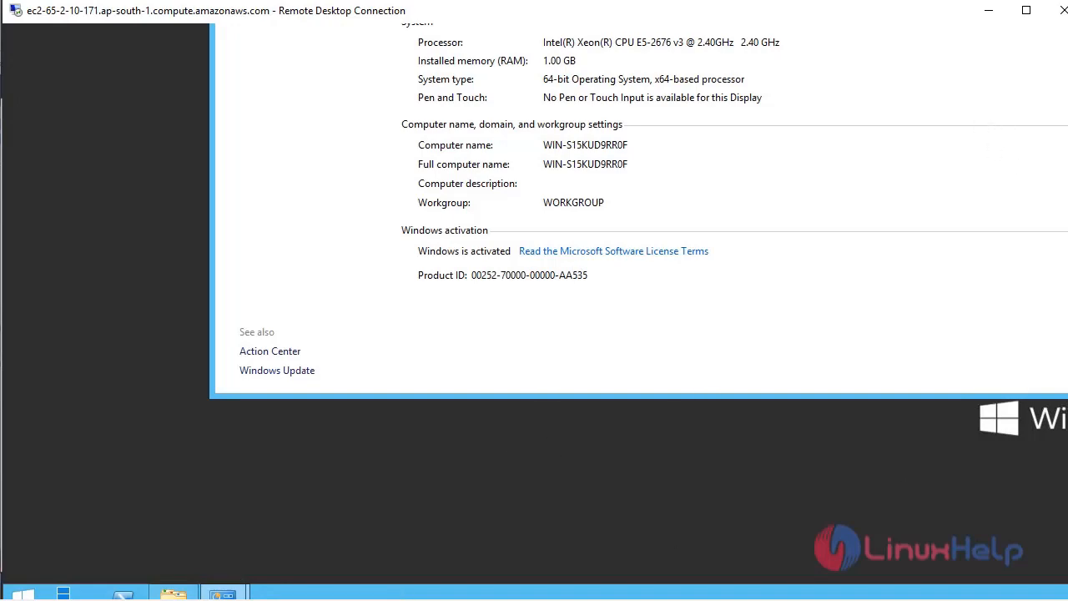
left_click_drag(1067, 287, 1056, 100)
left_click_drag(845, 130, 685, 82)
left_click(997, 378)
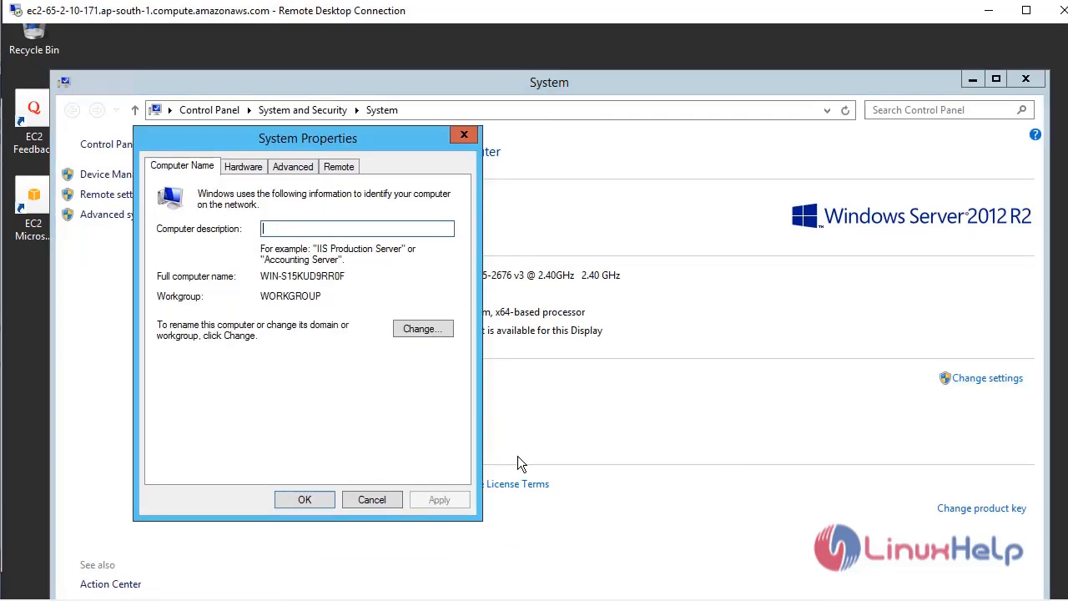
Change the computer's membership to Domain example.com and confirm.
left_click(401, 329)
left_click(183, 367)
left_click(356, 376)
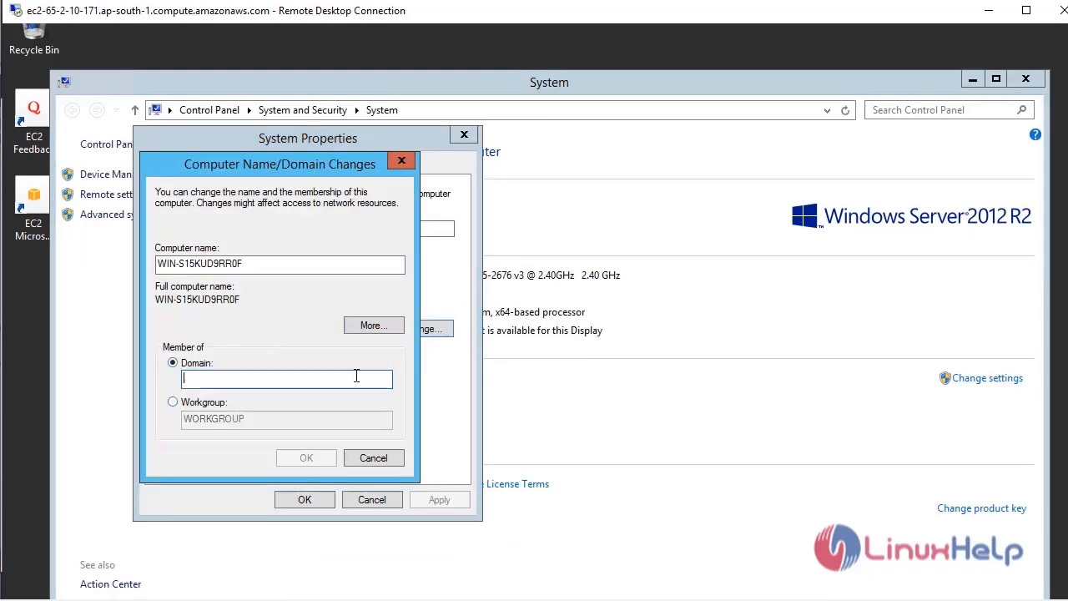
type("examp")
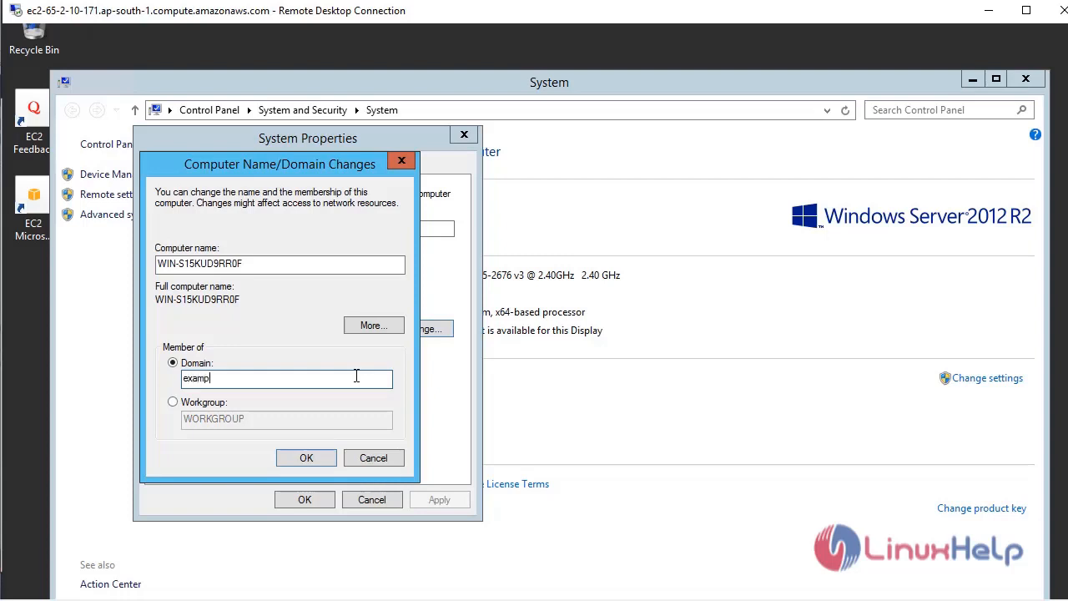
type("le.com")
left_click(288, 455)
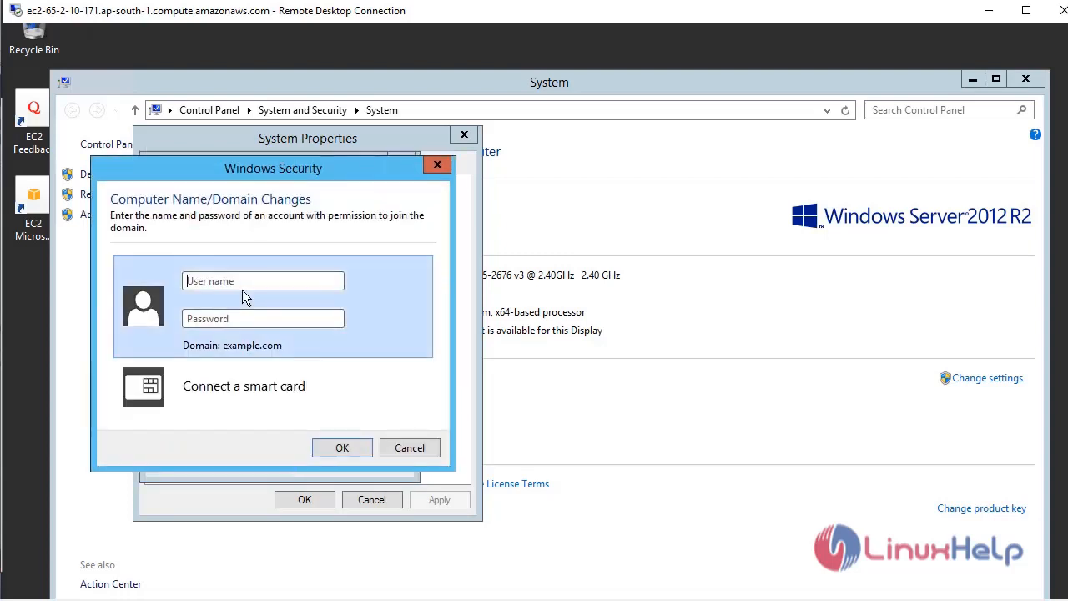
Authenticate as the domain admin account, acknowledge the welcome and restart notices, and close System Properties.
left_click(242, 284)
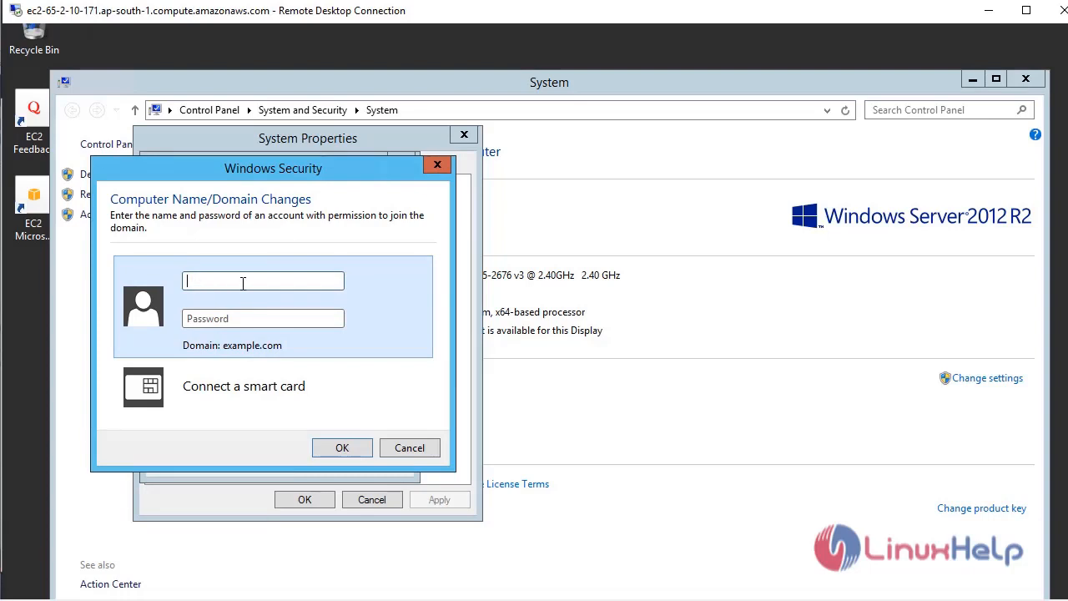
type("admin")
key("Tab")
type("********")
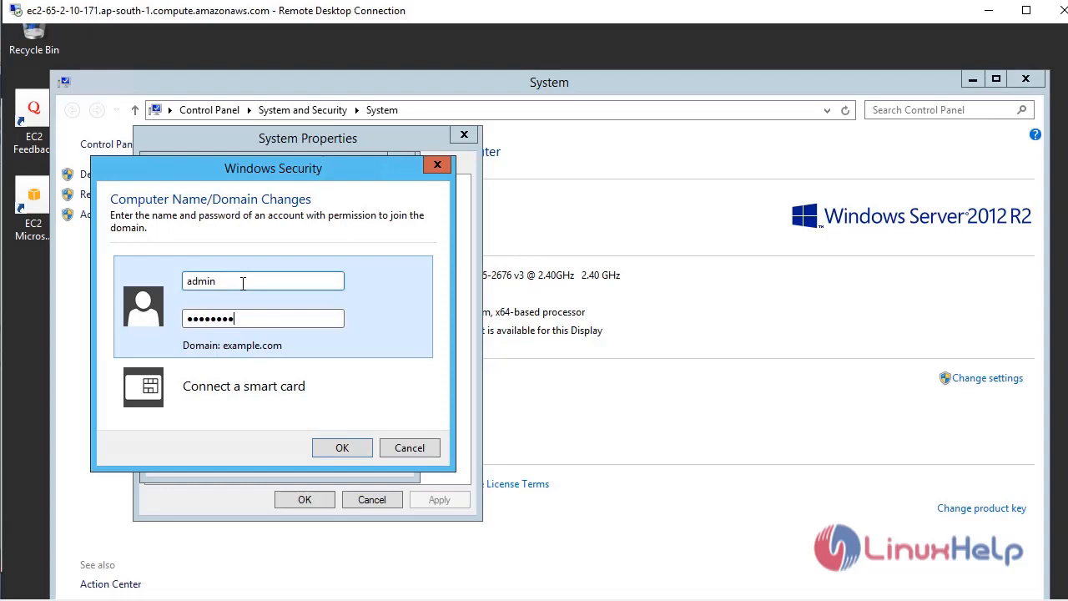
type("****")
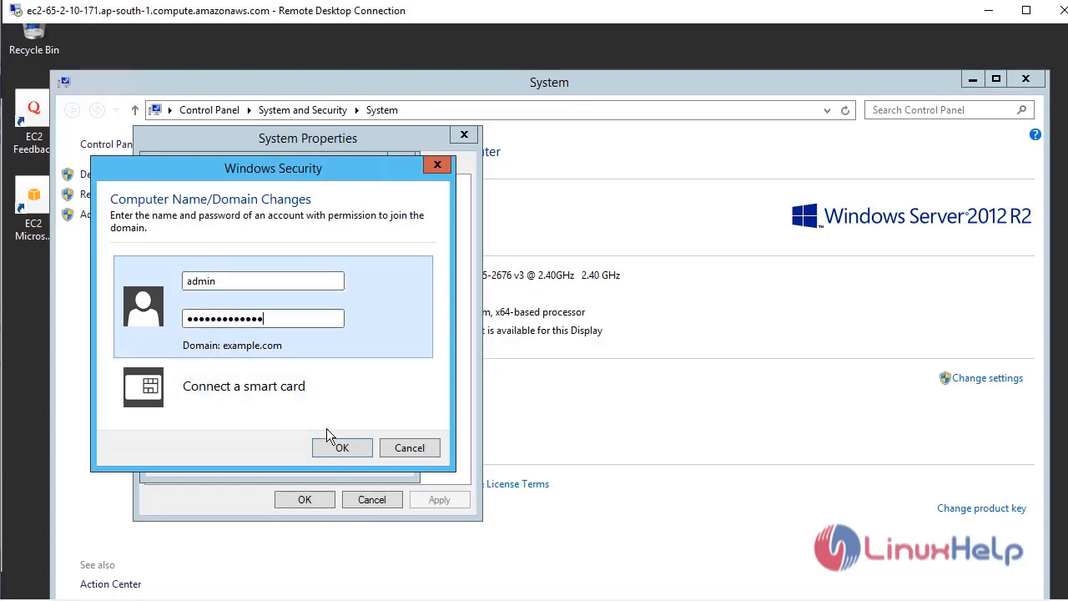
left_click(340, 444)
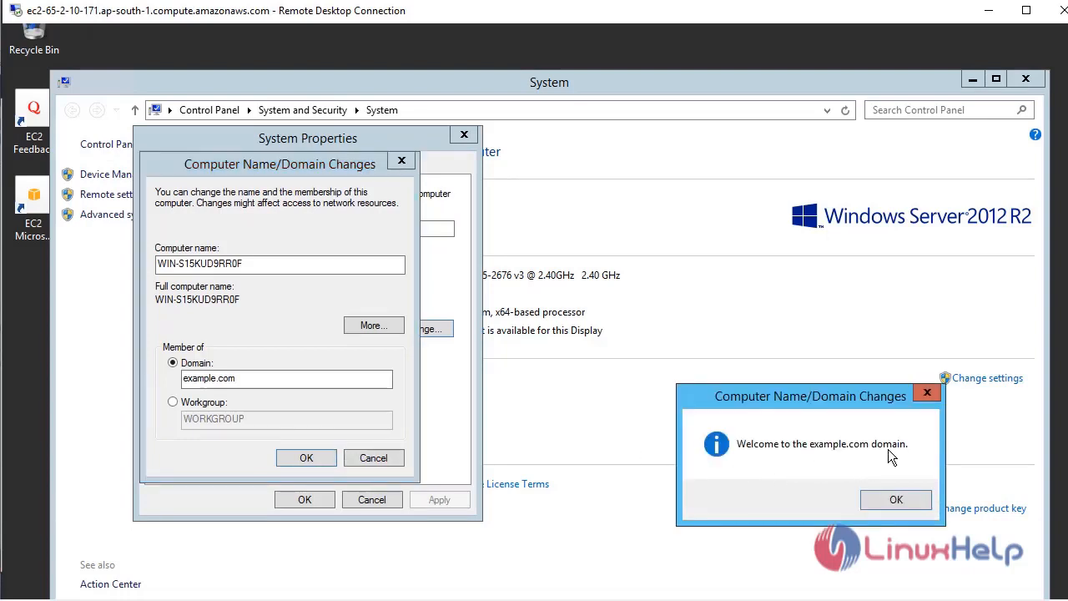
left_click(896, 500)
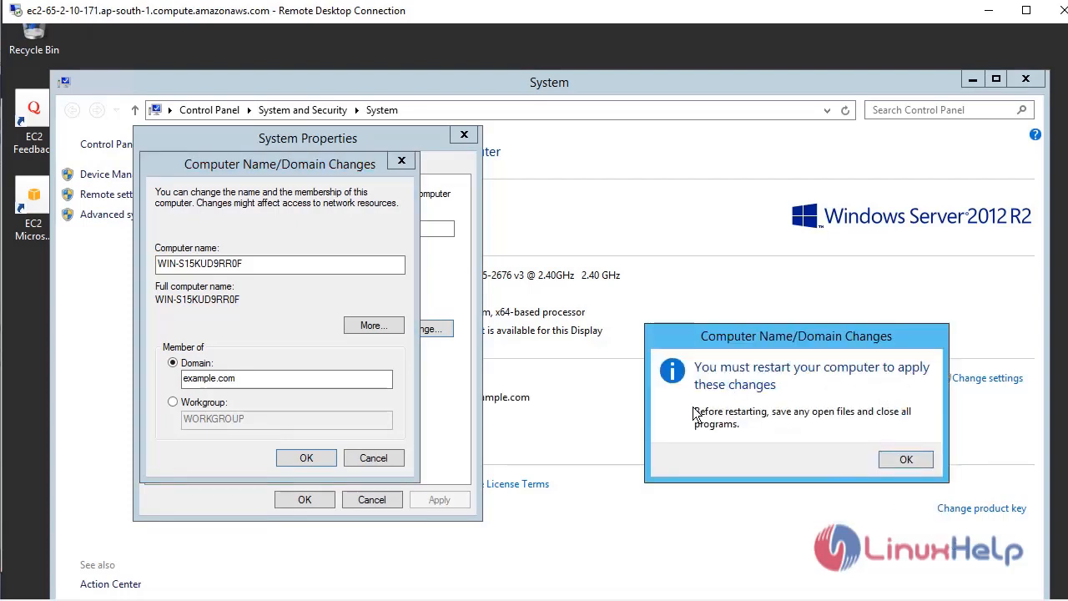
left_click(893, 461)
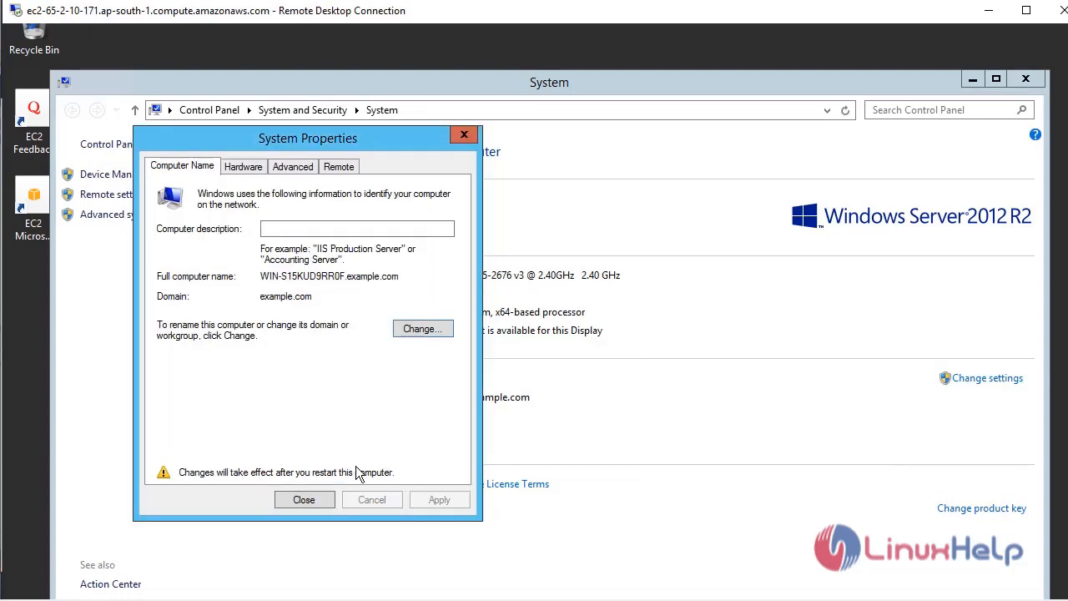
left_click(464, 134)
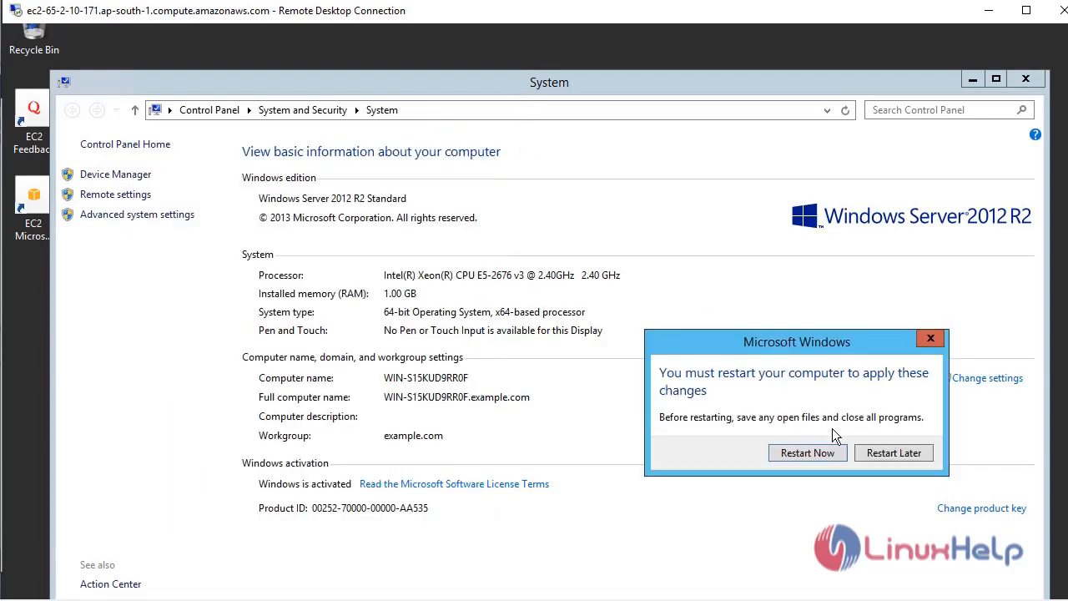
Restart the server now to apply the example.com domain membership.
left_click(808, 452)
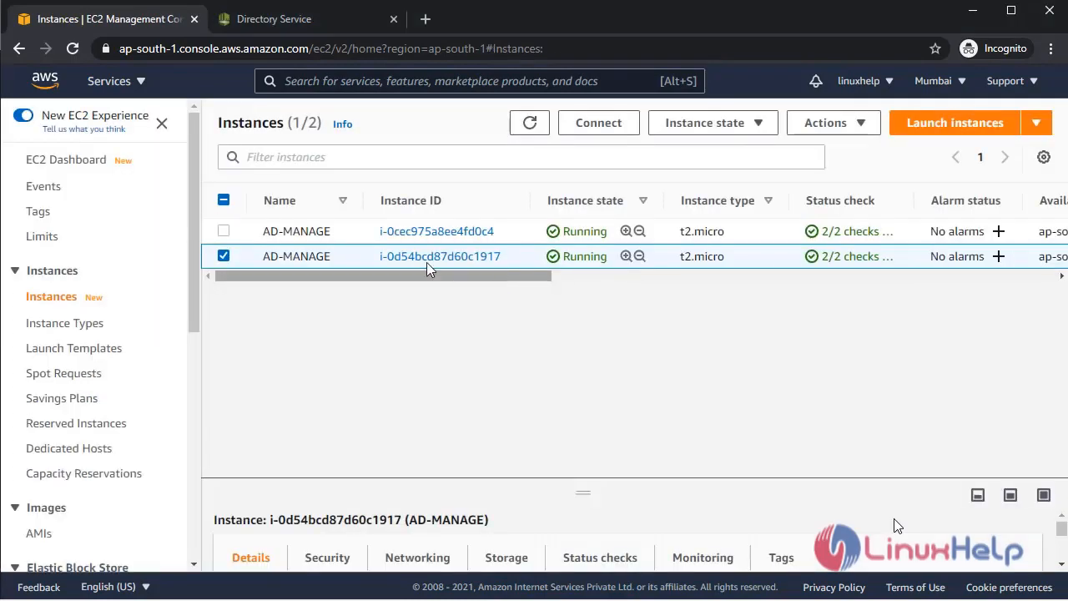
Copy instance i-0d54bcd87d60c1917's public IPv4 DNS and start a Remote Desktop connection to it.
left_click(429, 256)
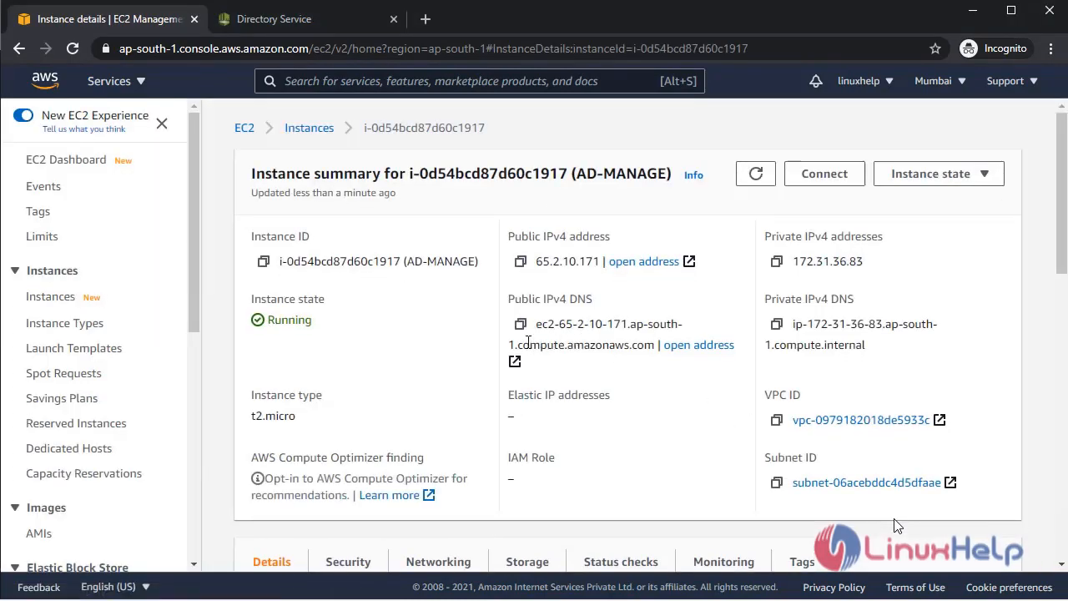
left_click(520, 323)
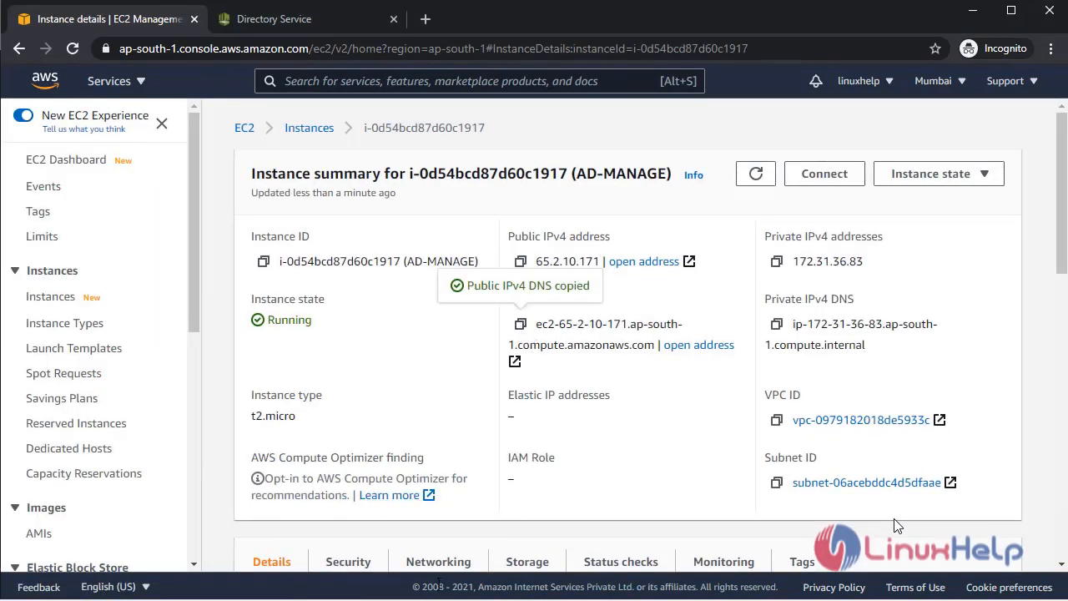
key("super+r")
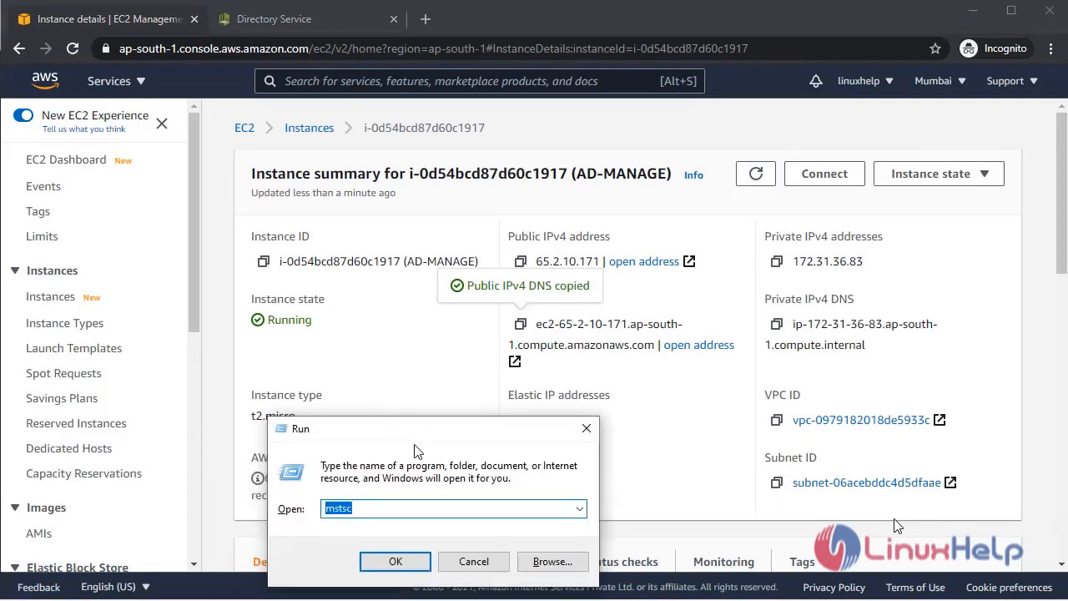
left_click(406, 558)
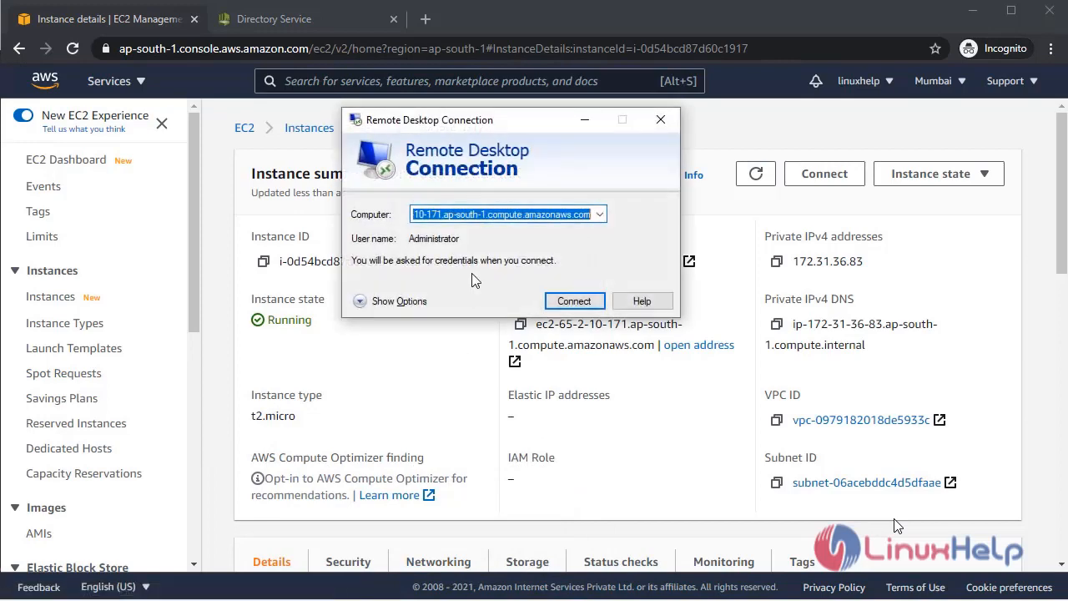
left_click(574, 300)
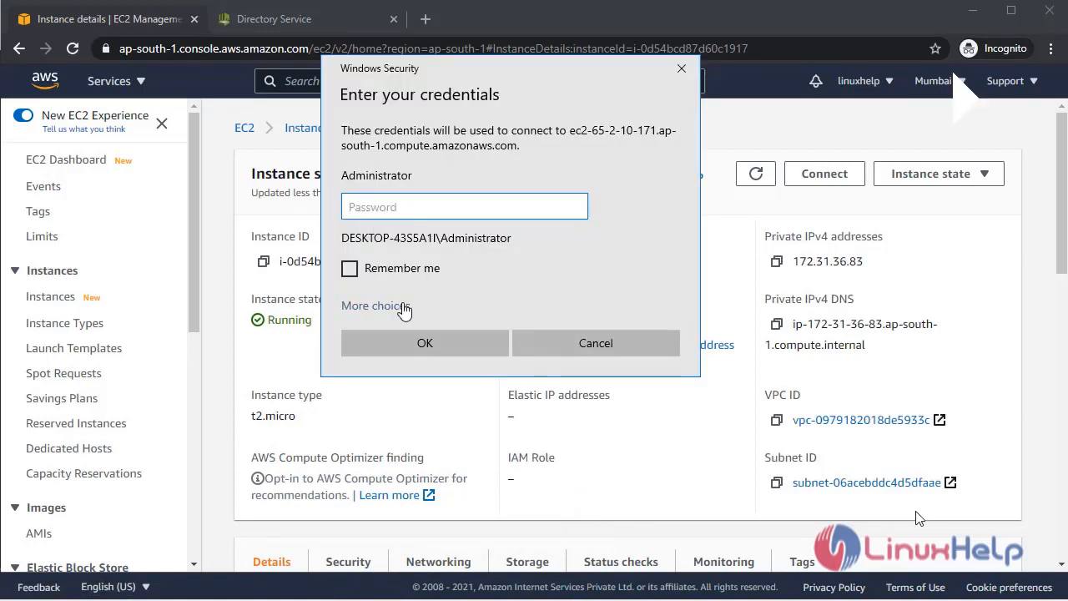
Sign in with a different account as example\admin using the domain admin password.
left_click(389, 315)
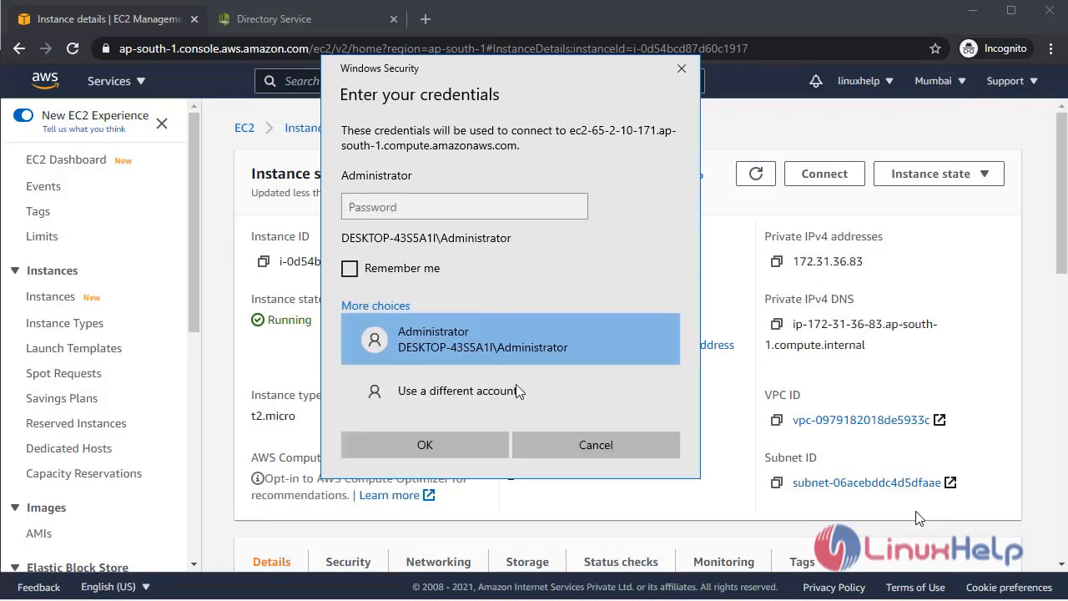
left_click(428, 393)
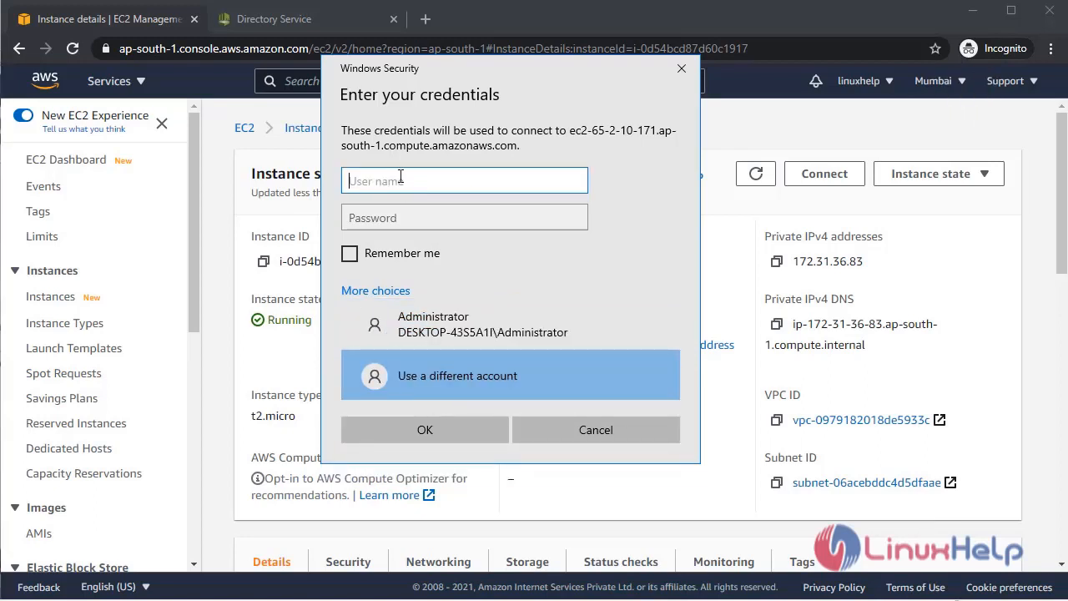
type("e")
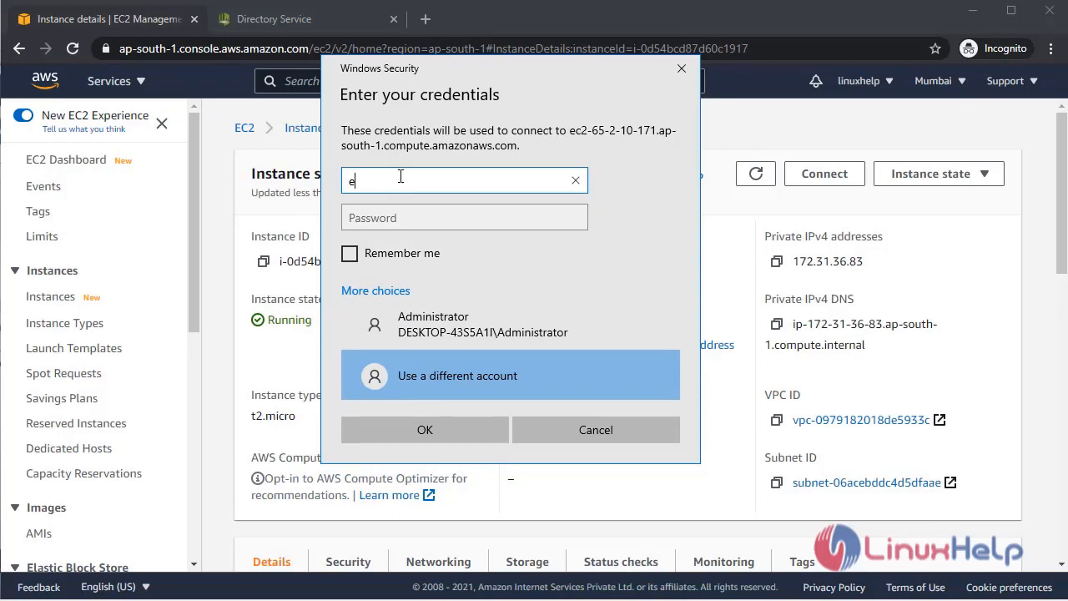
type("xample\\admin")
key("Tab")
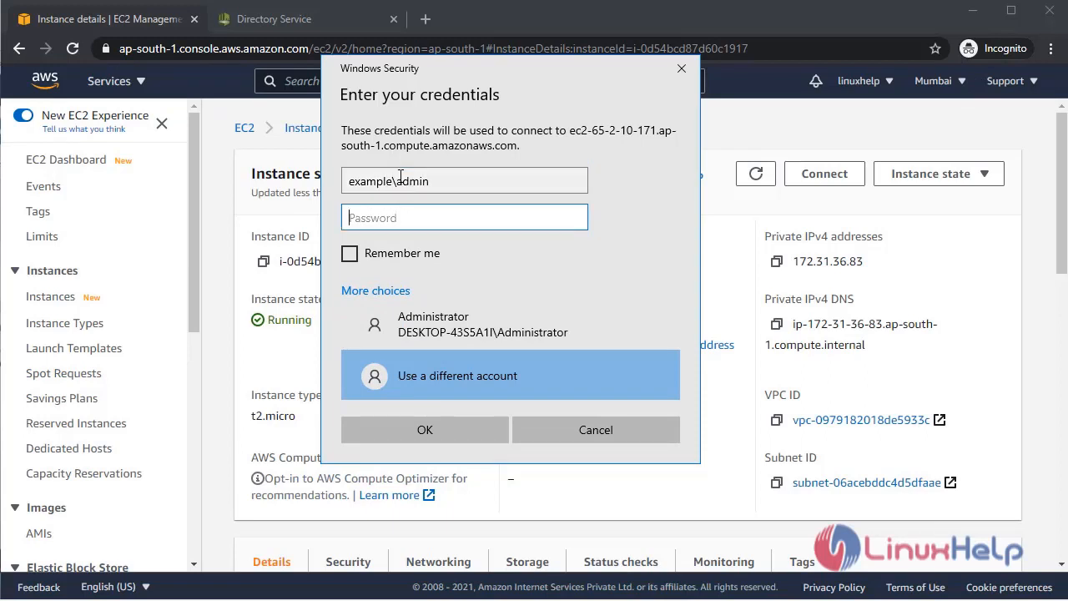
type("•••••")
key("BackSpace")
key("BackSpace")
key("BackSpace")
key("BackSpace")
key("BackSpace")
type("••••••••••")
key("Return")
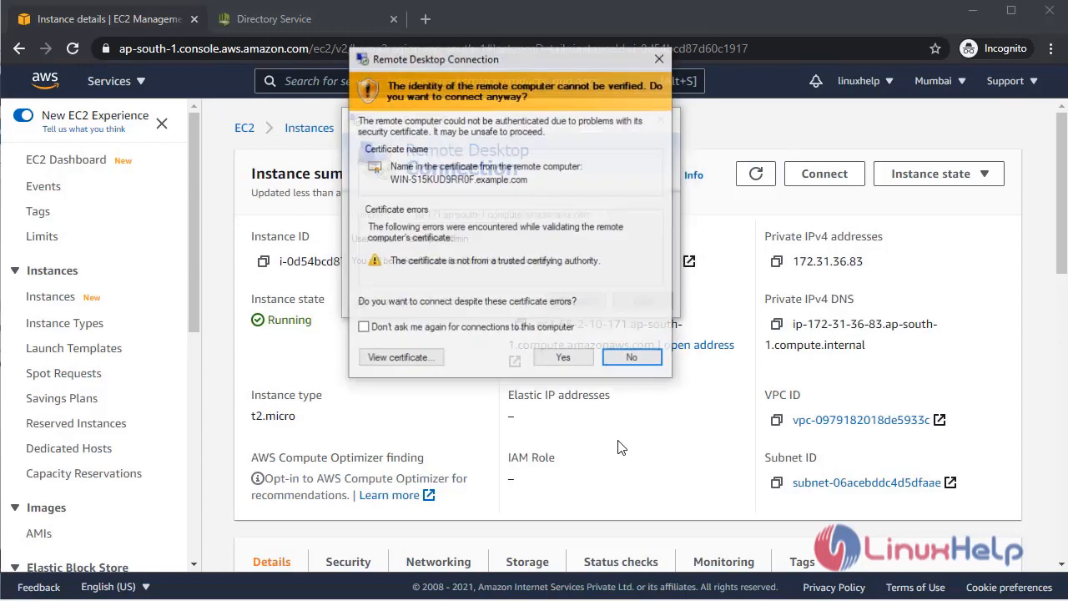
Accept the certificate warning, then check This PC's Properties to confirm Domain example.com.
left_click(573, 357)
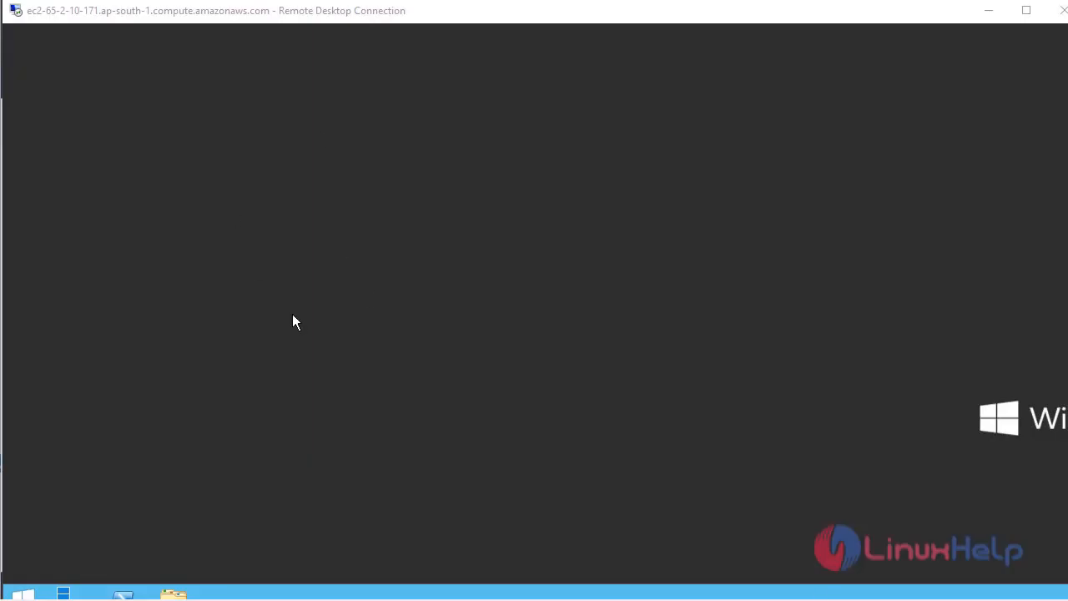
left_click(173, 594)
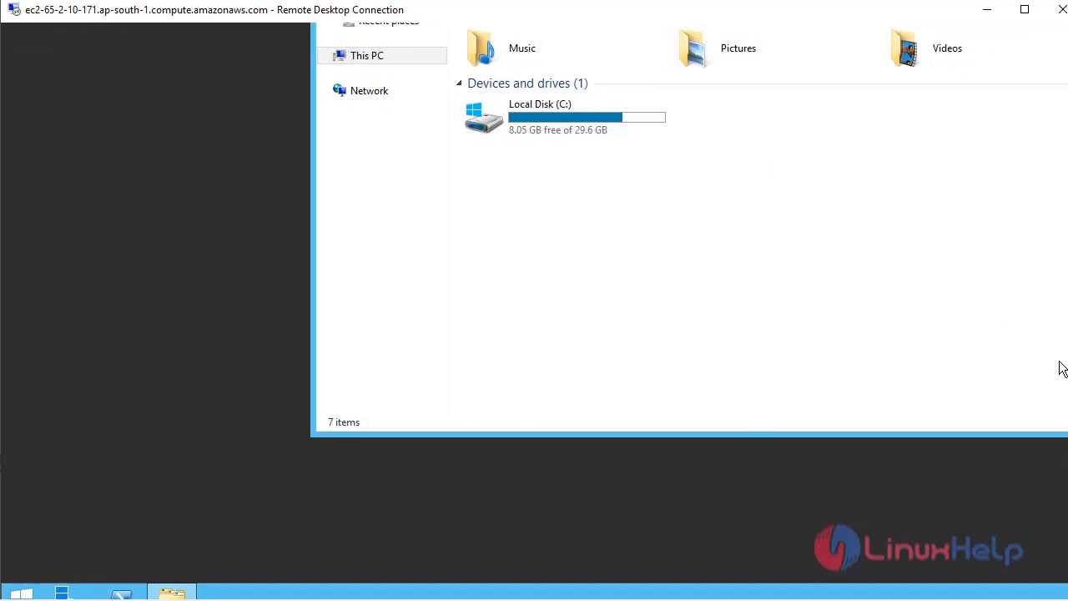
left_click_drag(1067, 533, 1067, 358)
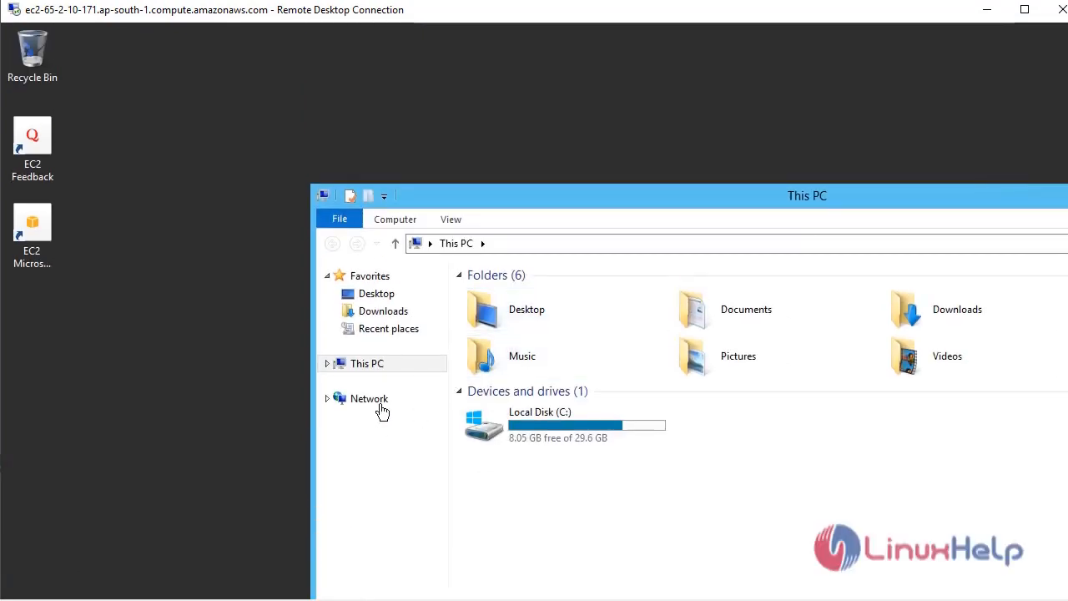
right_click(382, 364)
left_click(457, 550)
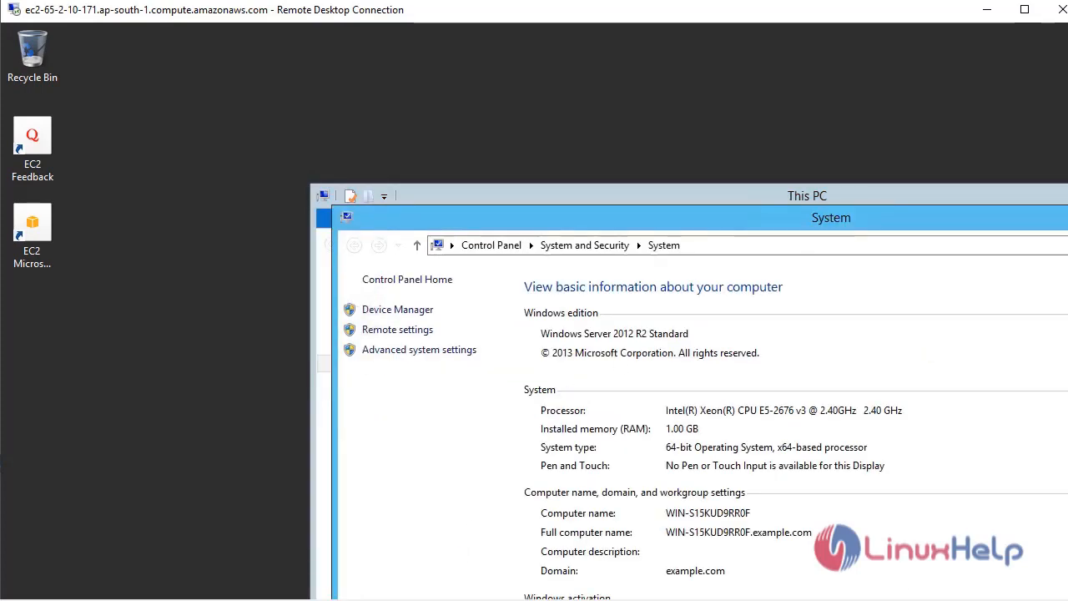
left_click_drag(1066, 267, 1067, 401)
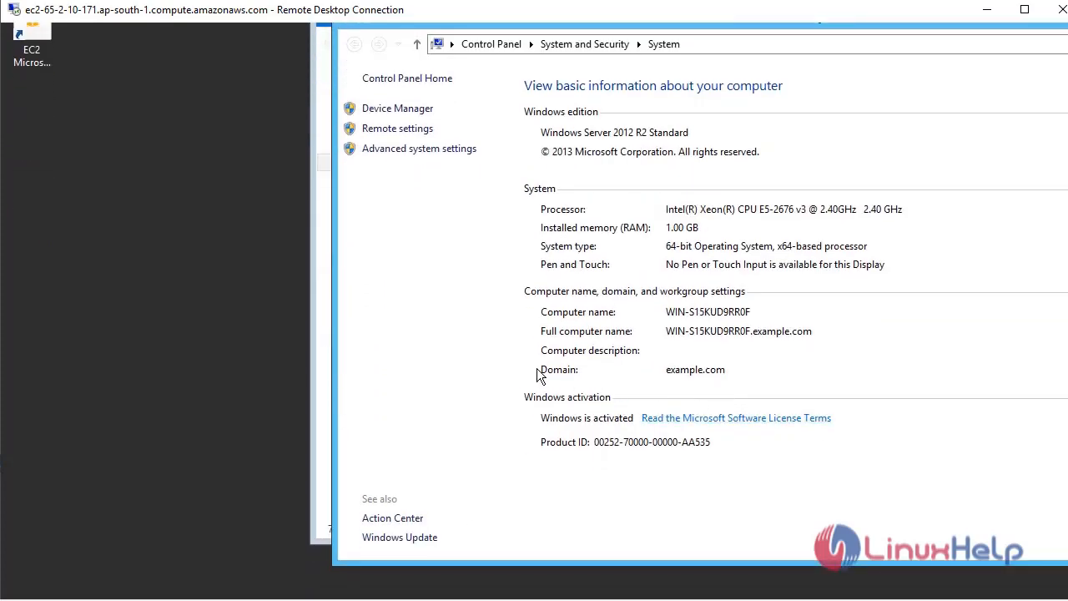